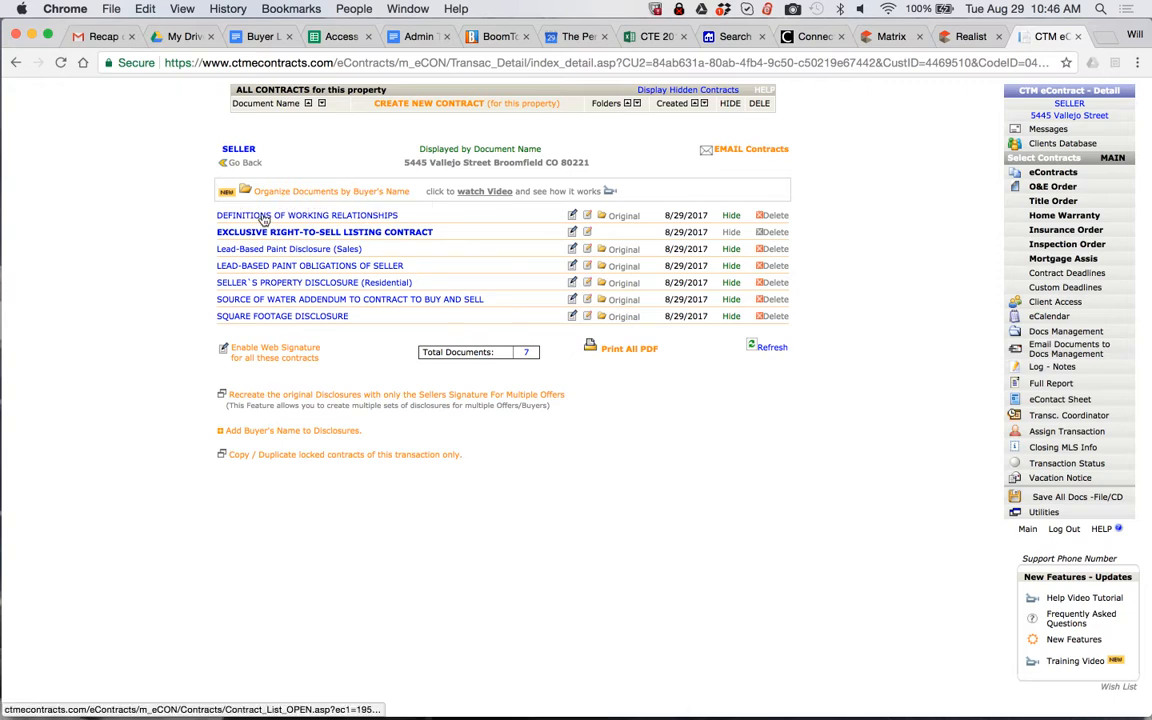
Open the Exclusive Right-to-Sell Listing Contract and set its date to 08/29/2017
click(265, 232)
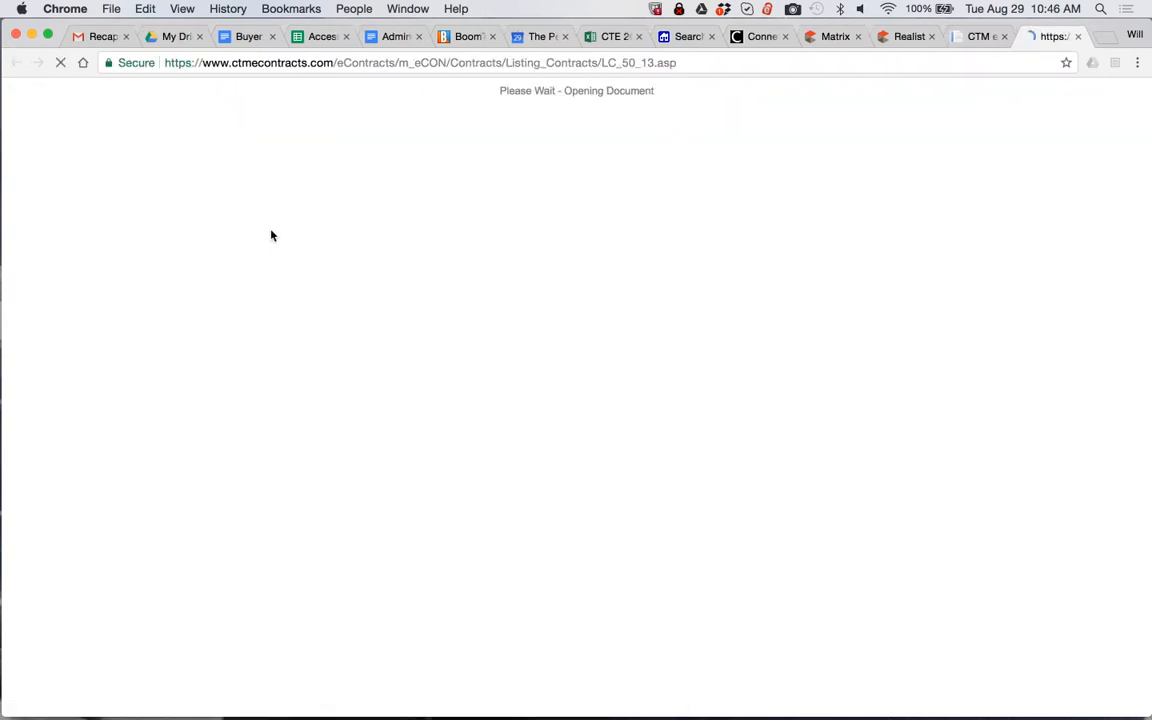
scroll(779, 317, down, 4)
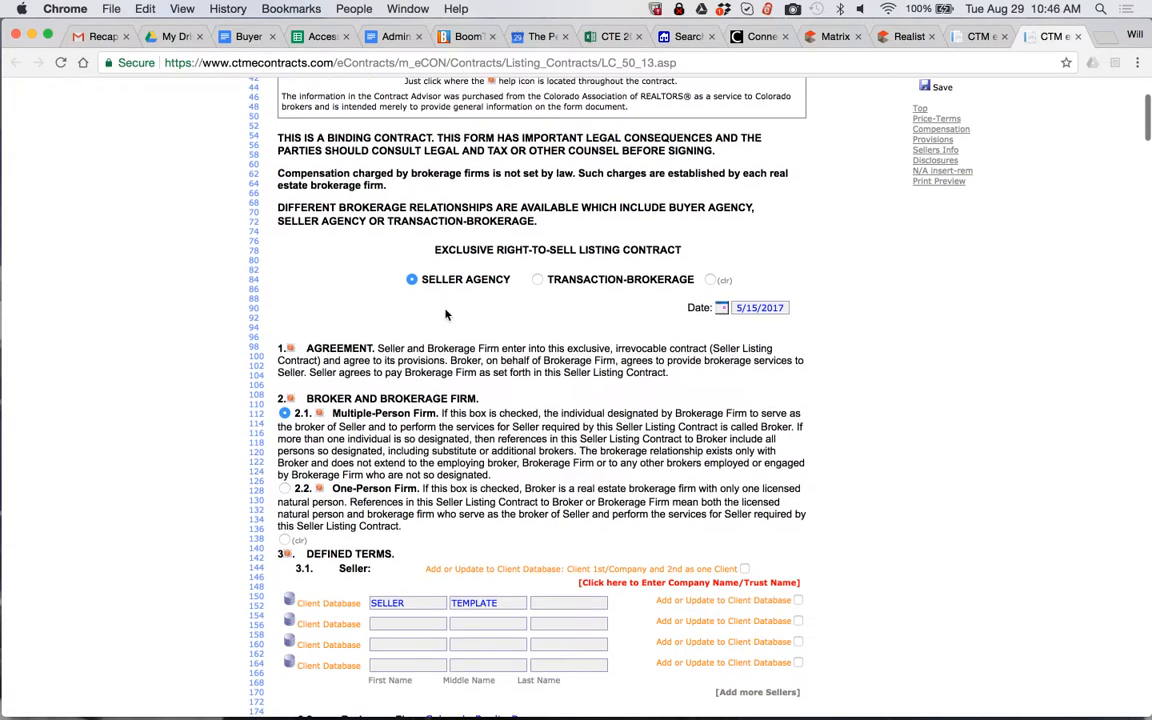
click(776, 311)
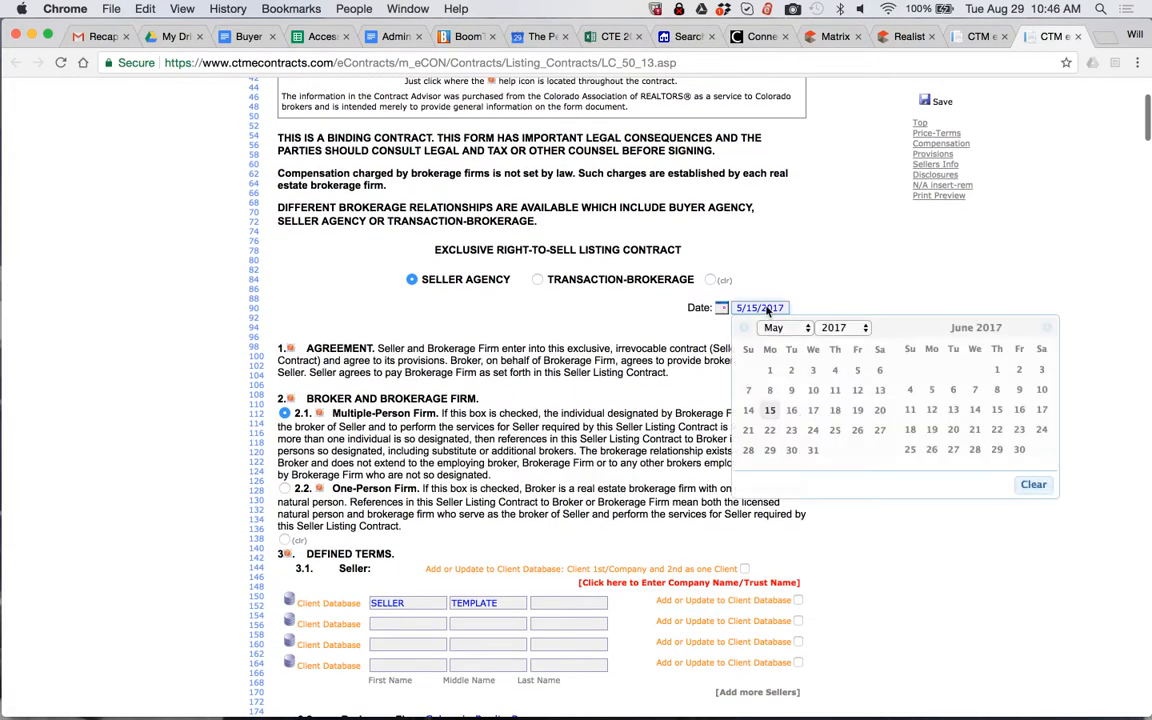
click(1049, 330)
click(1049, 330)
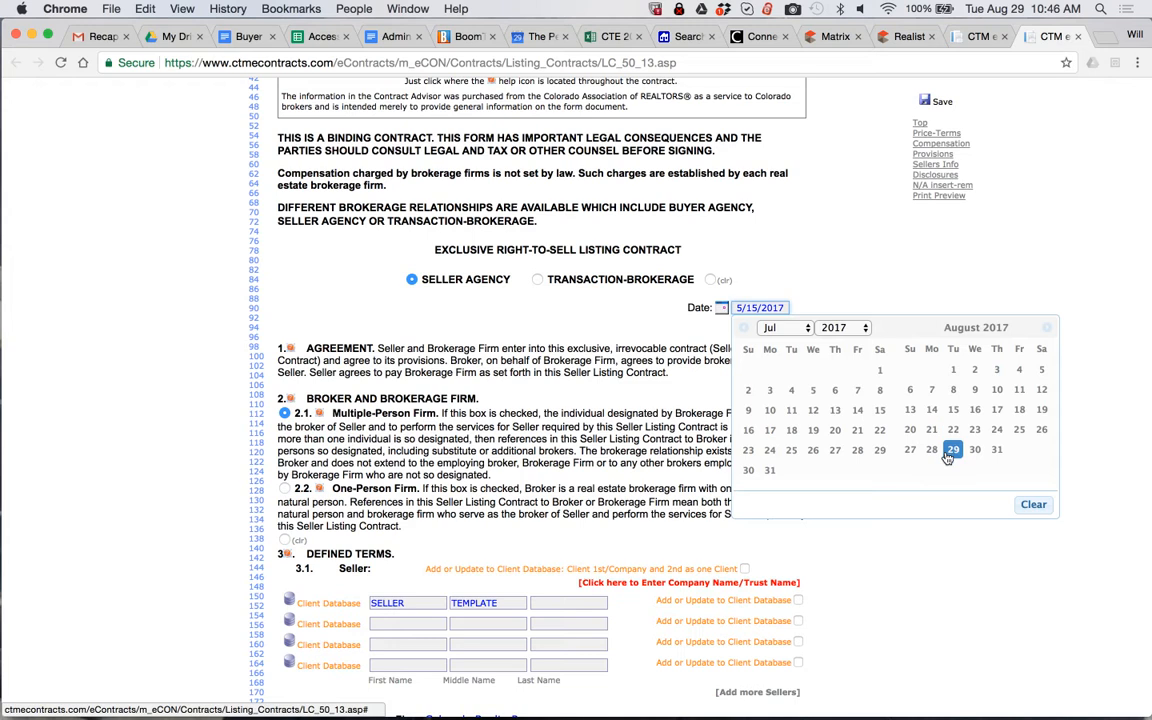
click(882, 450)
Clear the template placeholder text from the first seller's first and middle name fields in section 3.1
scroll(713, 382, down, 2)
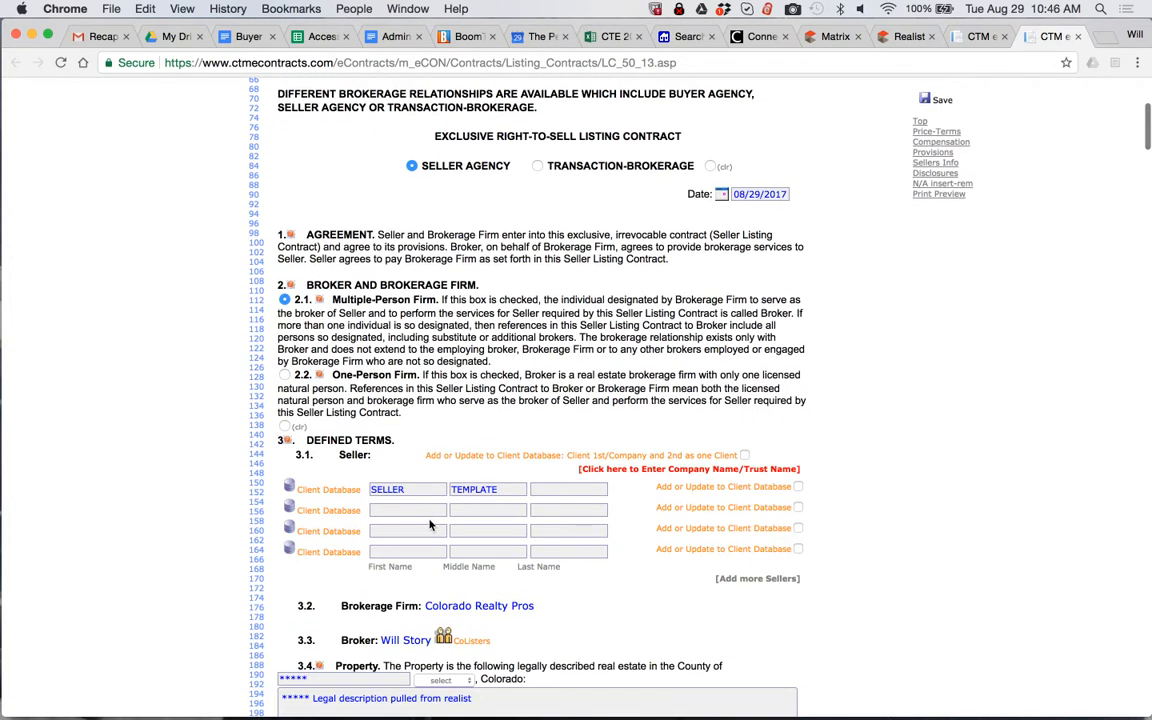
double_click(409, 488)
key(BackSpace)
key(Tab)
key(BackSpace)
key(shift+Tab)
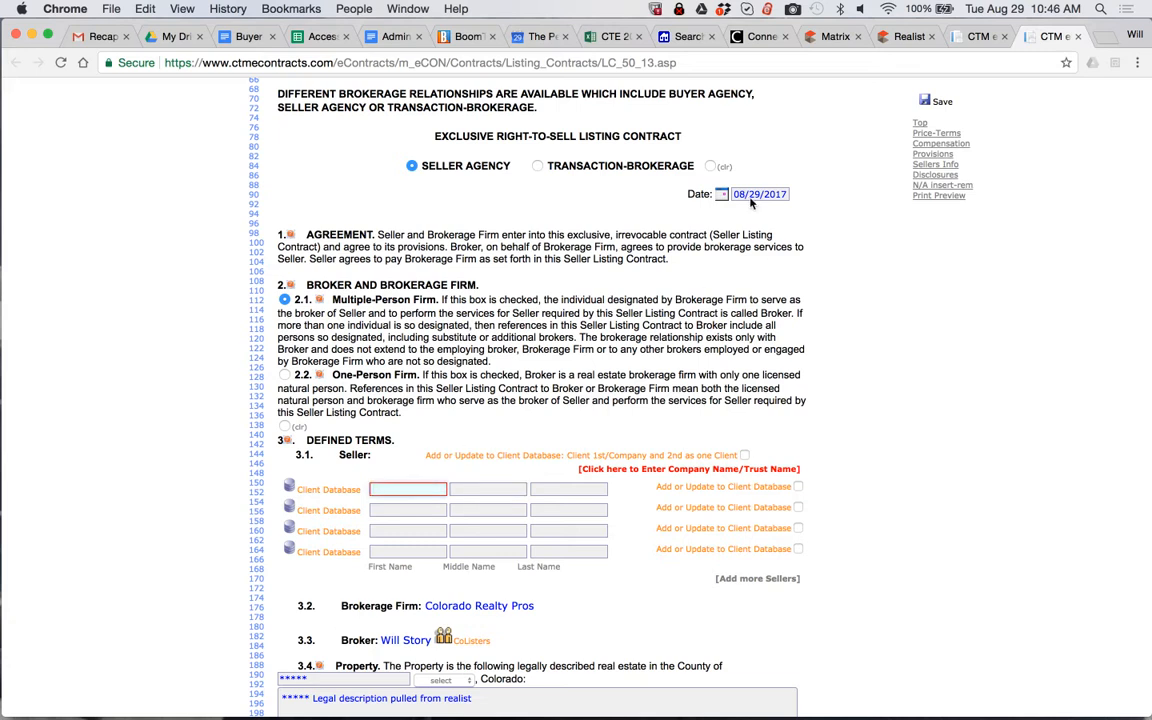
Check the seller's name in the BoomTown lead profile and the owner name in the Realist property record
click(465, 36)
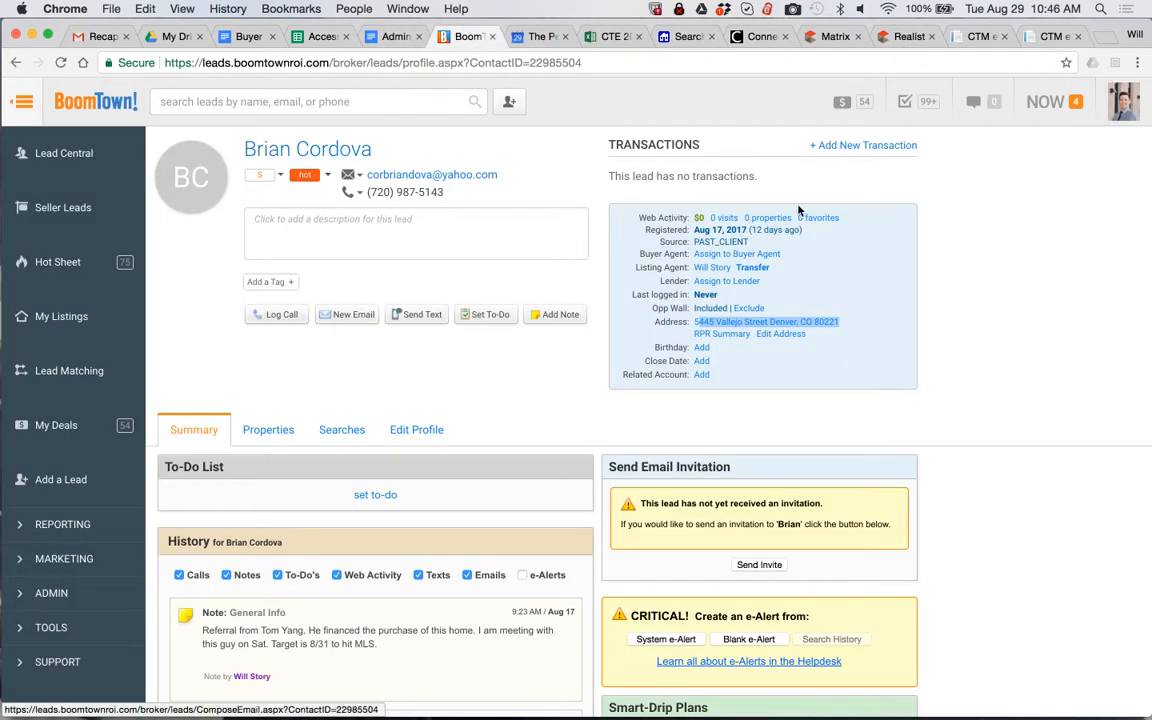
click(905, 36)
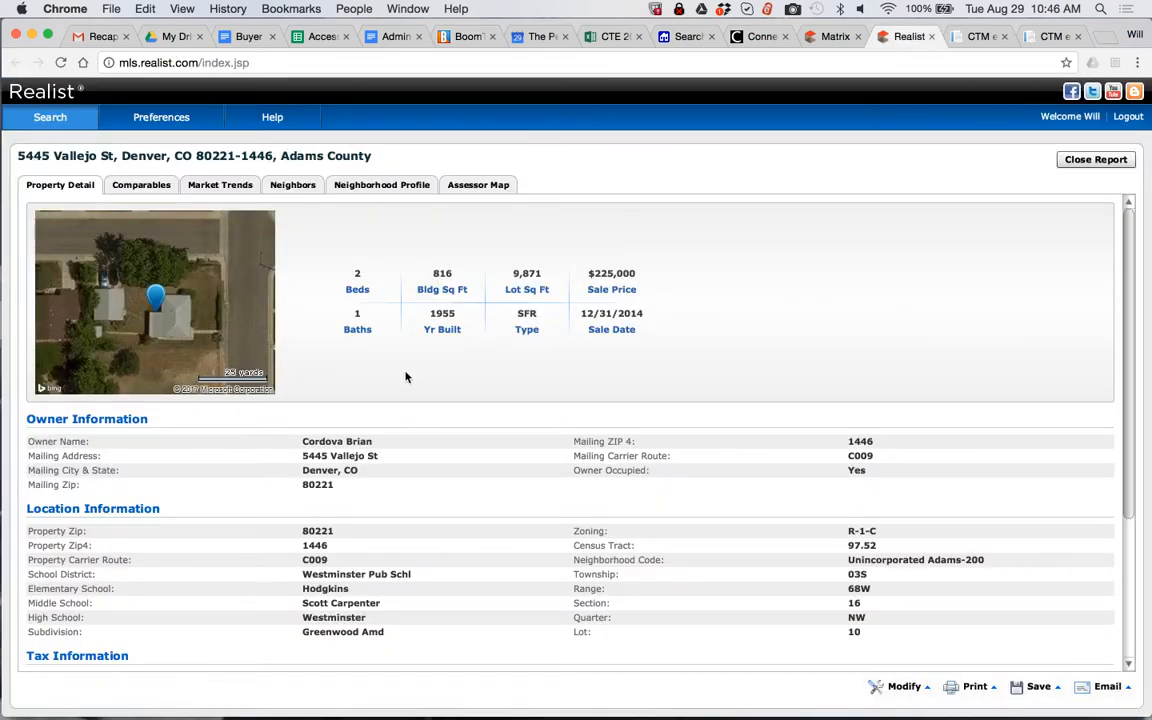
drag(378, 442, 262, 445)
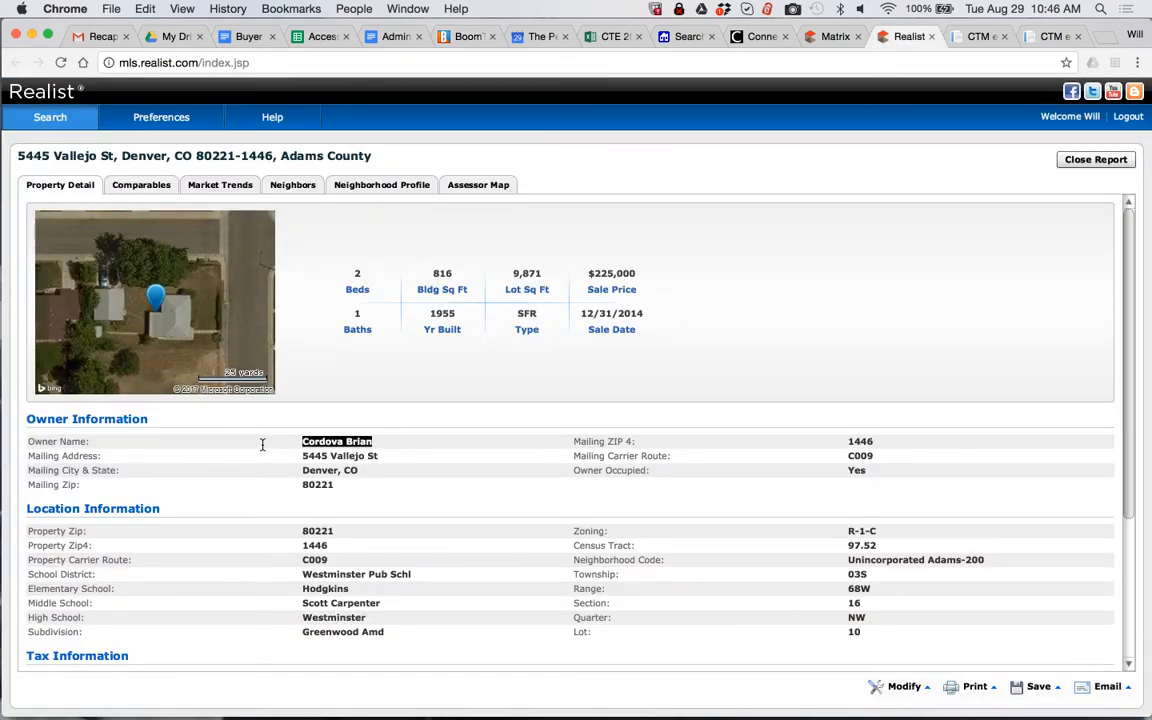
Return to the listing contract in CTM eContracts and enter the seller's first and last name in the first seller row
click(1052, 30)
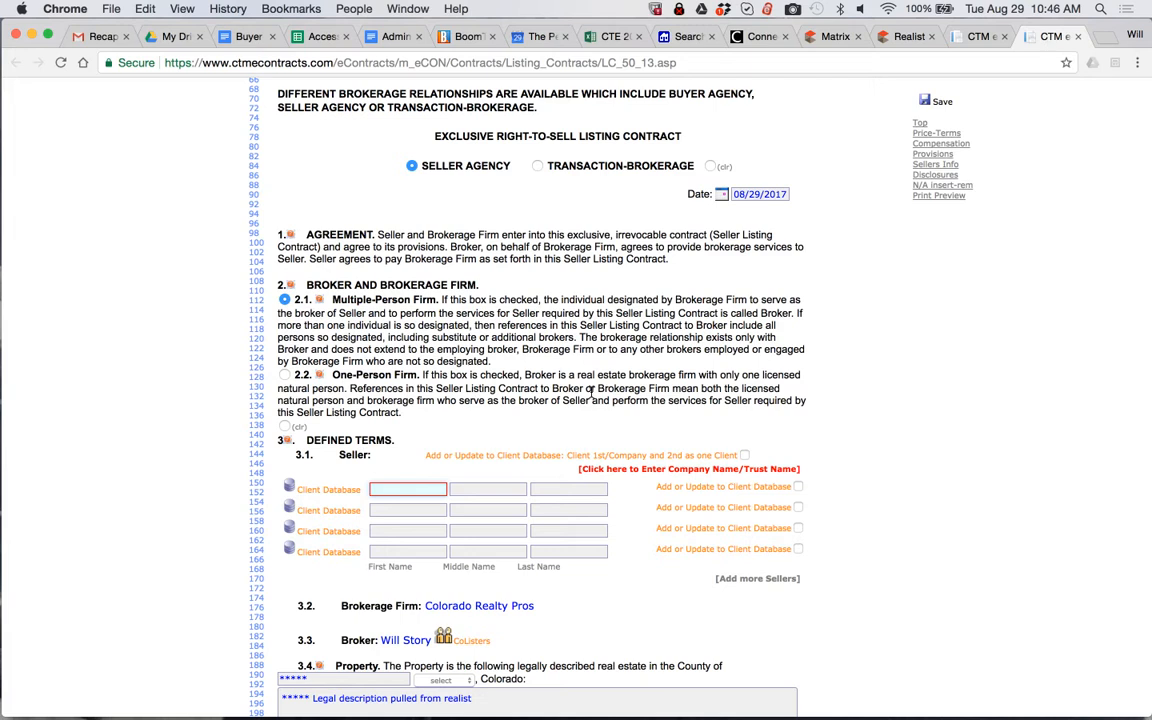
key(Tab)
key(Tab)
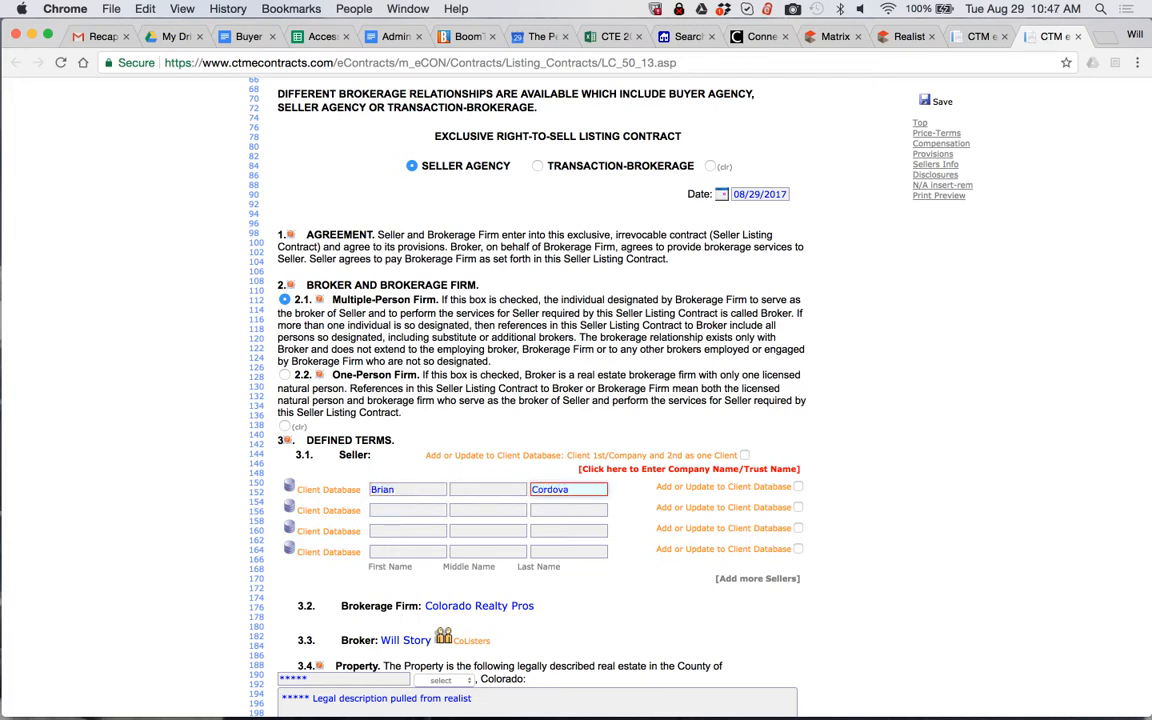
click(447, 429)
Clear the county placeholder in section 3.4, check the county in Realist, and set the contract's county to Adams
scroll(447, 429, down, 1)
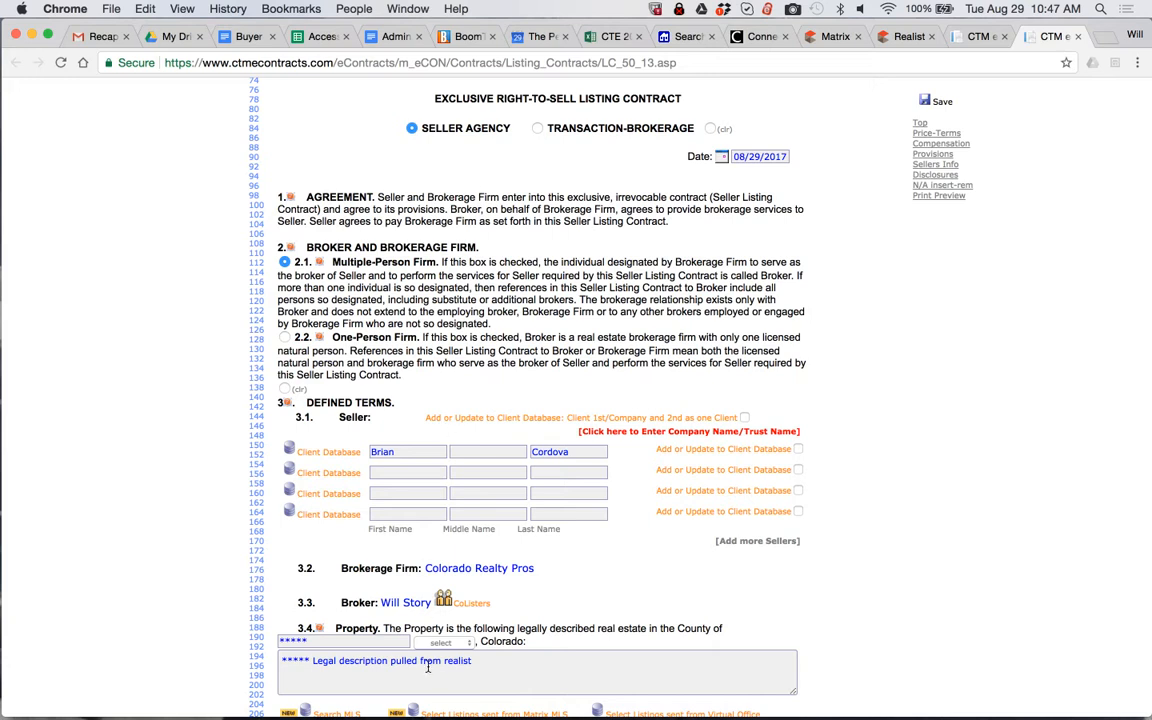
scroll(400, 610, down, 1)
key(BackSpace)
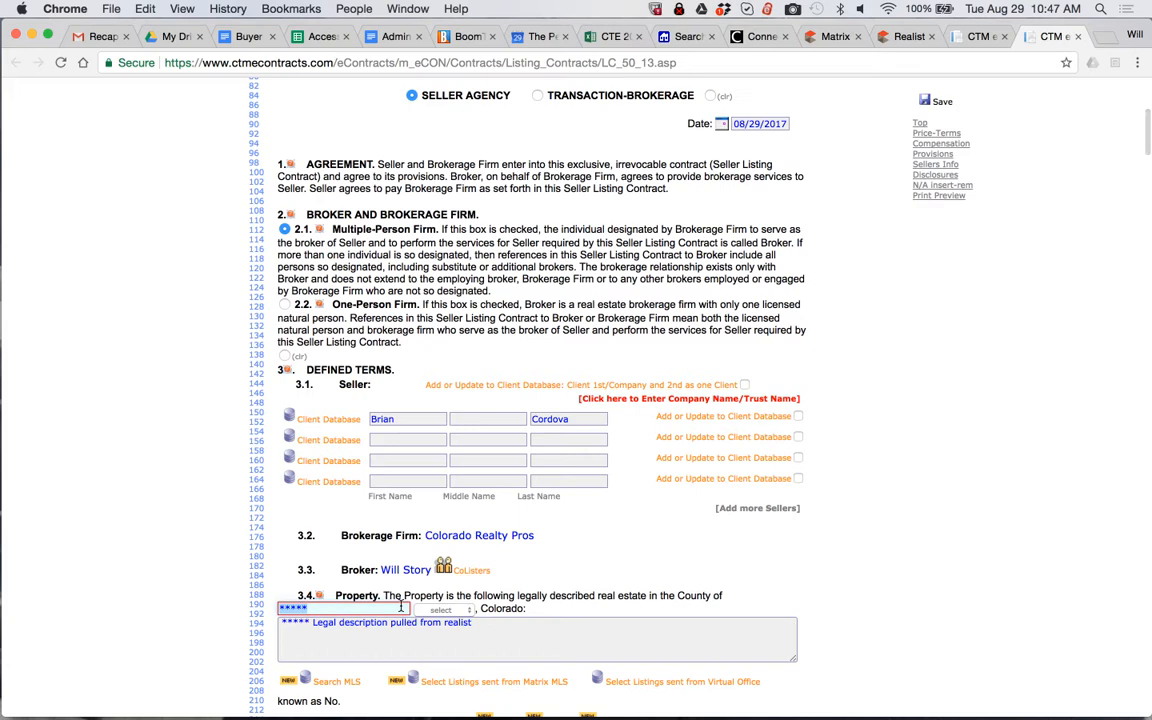
click(909, 37)
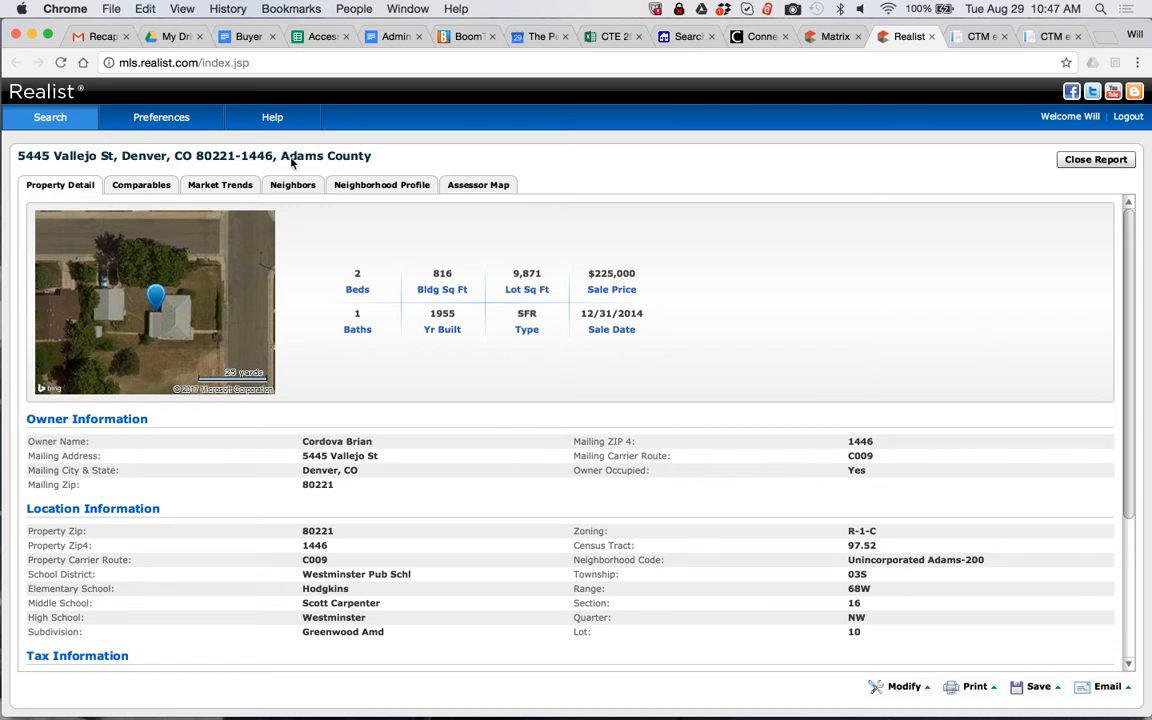
click(1043, 42)
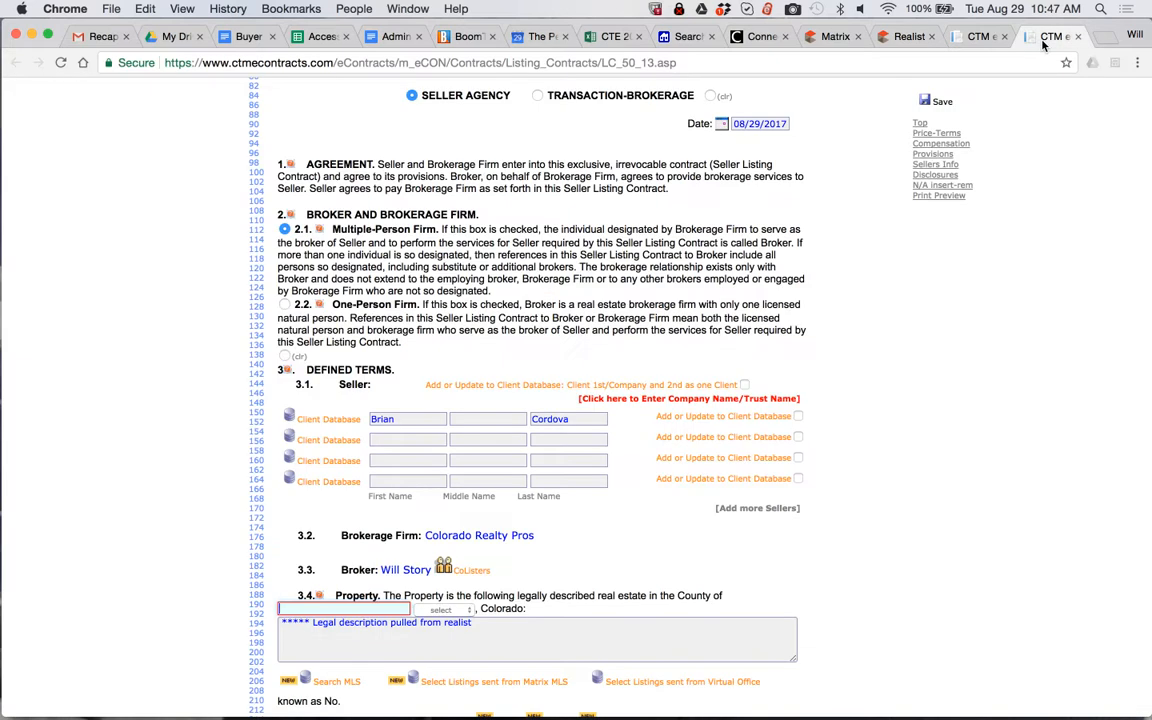
click(444, 609)
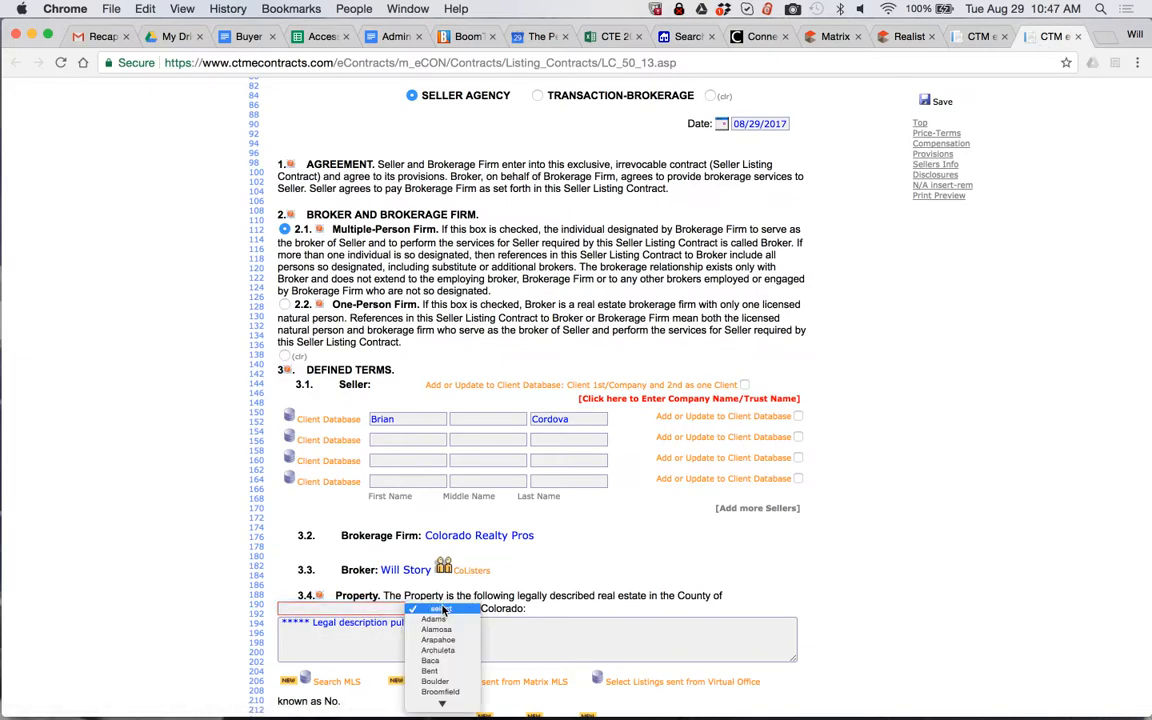
click(434, 619)
Replace the legal description placeholder in section 3.4 with the full legal description copied from the Realist tax information
triple_click(447, 622)
key(BackSpace)
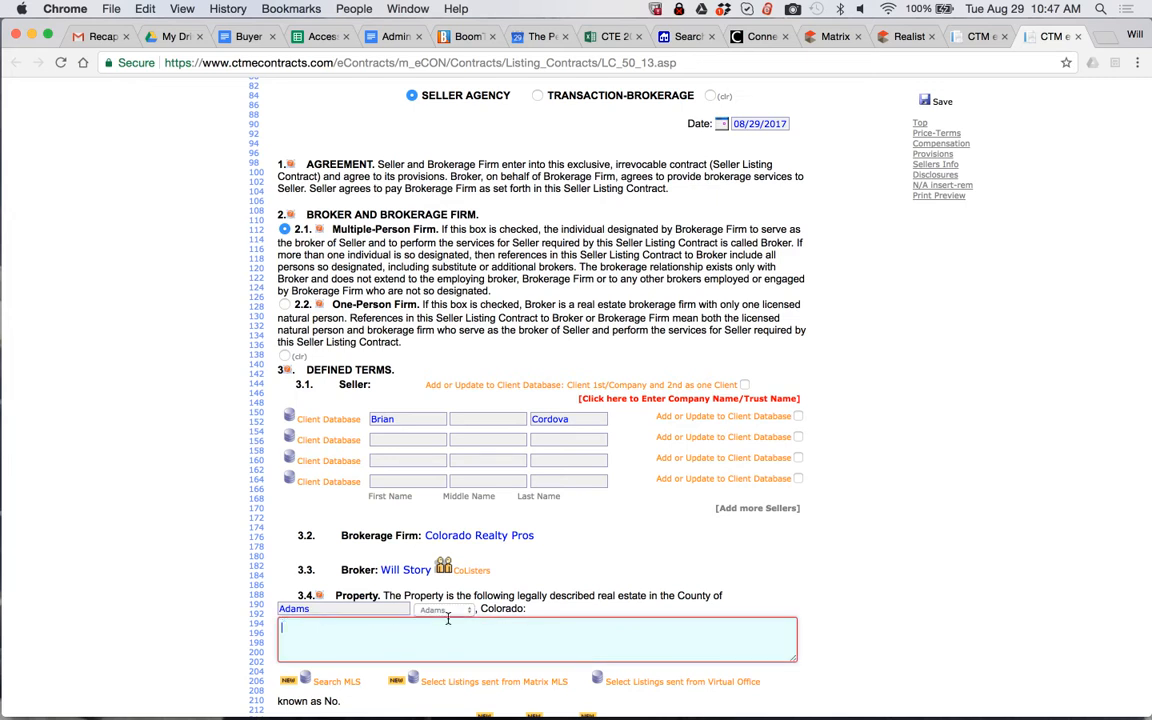
scroll(400, 560, down, 5)
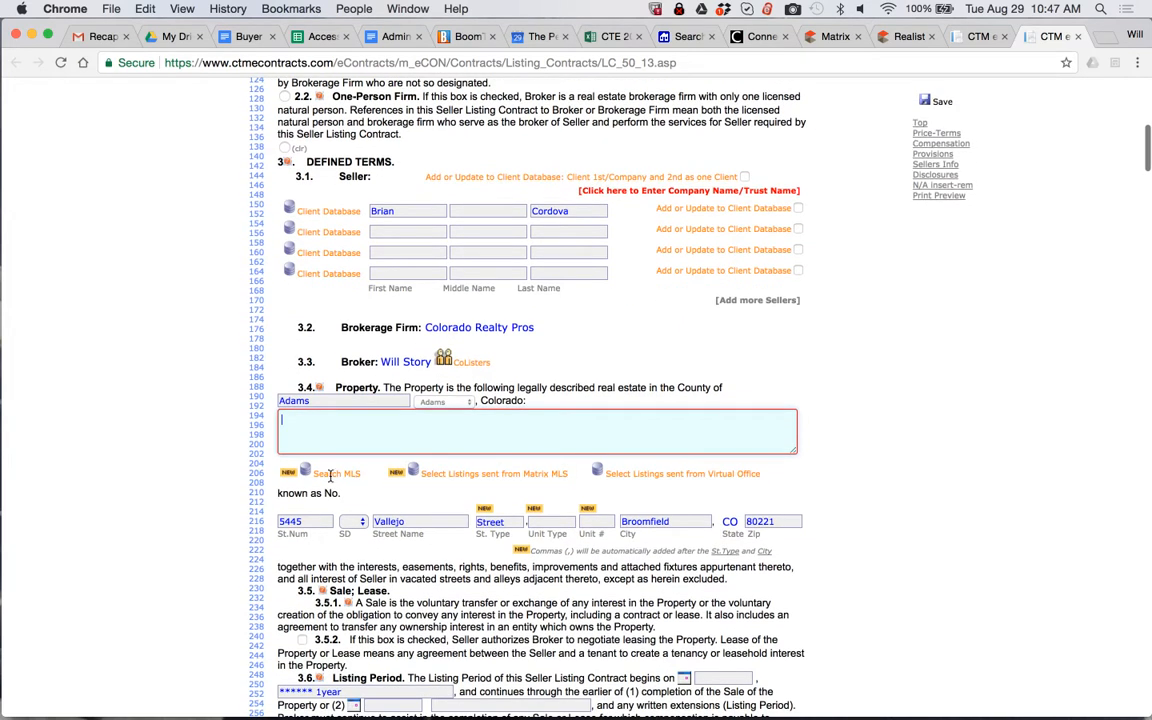
scroll(365, 462, up, 3)
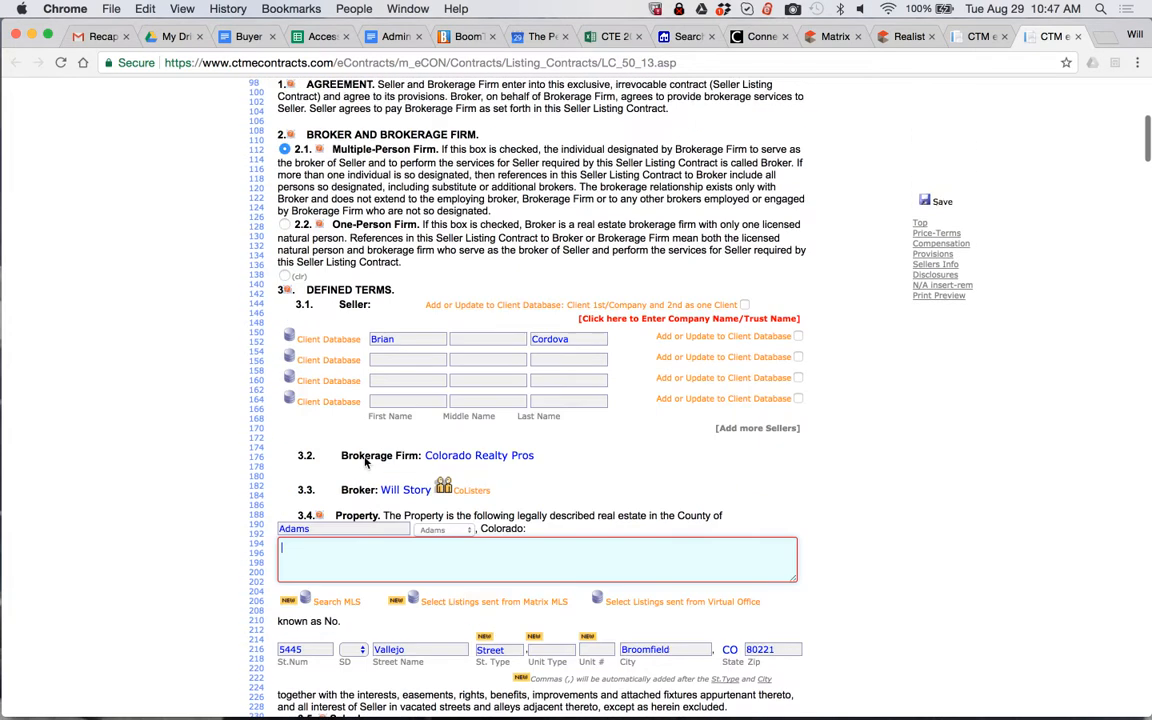
scroll(454, 491, down, 4)
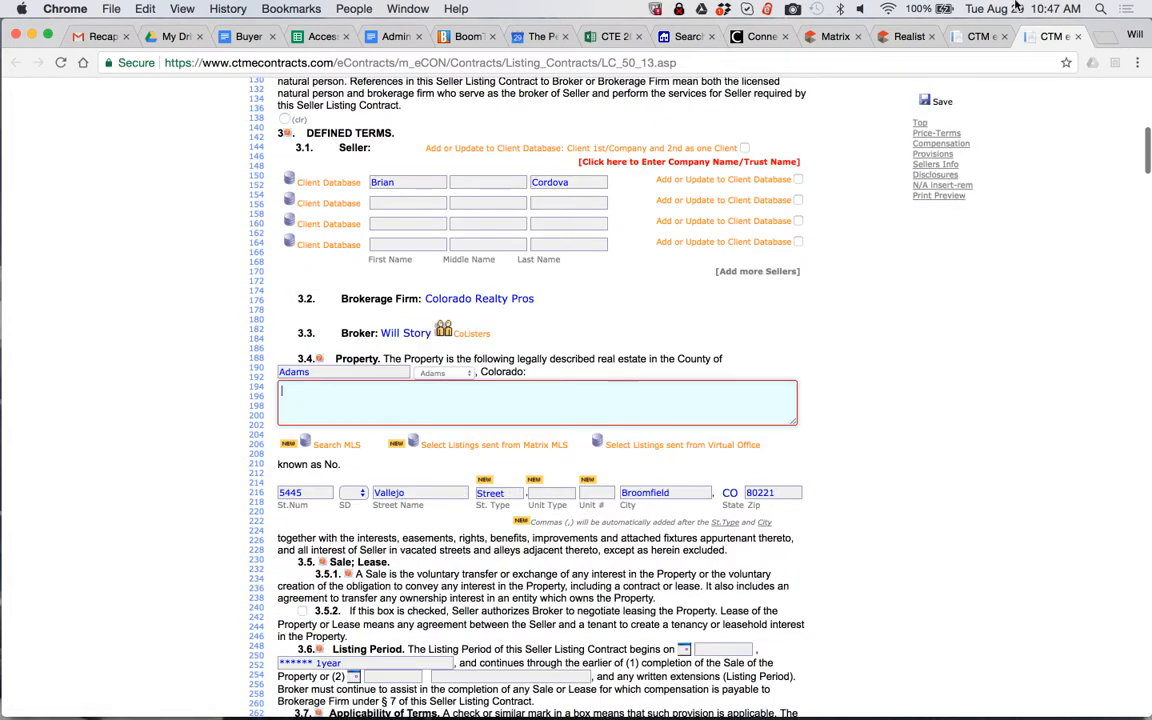
click(905, 37)
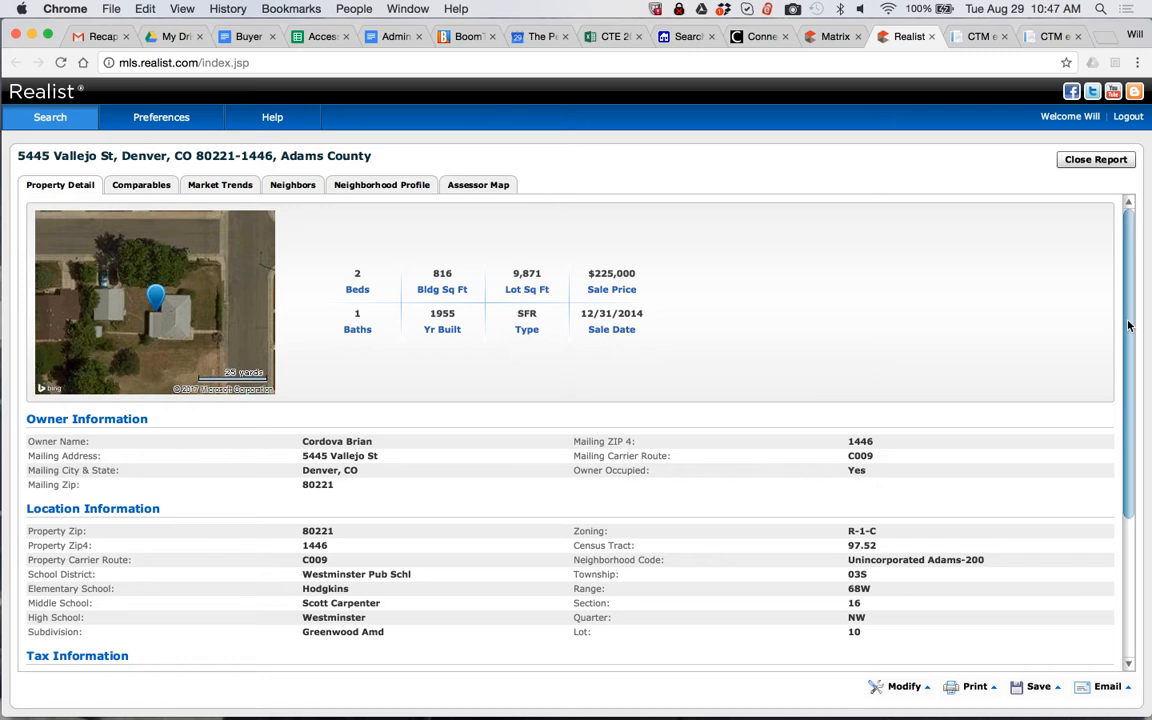
scroll(1131, 393, down, 2)
scroll(1131, 393, down, 3)
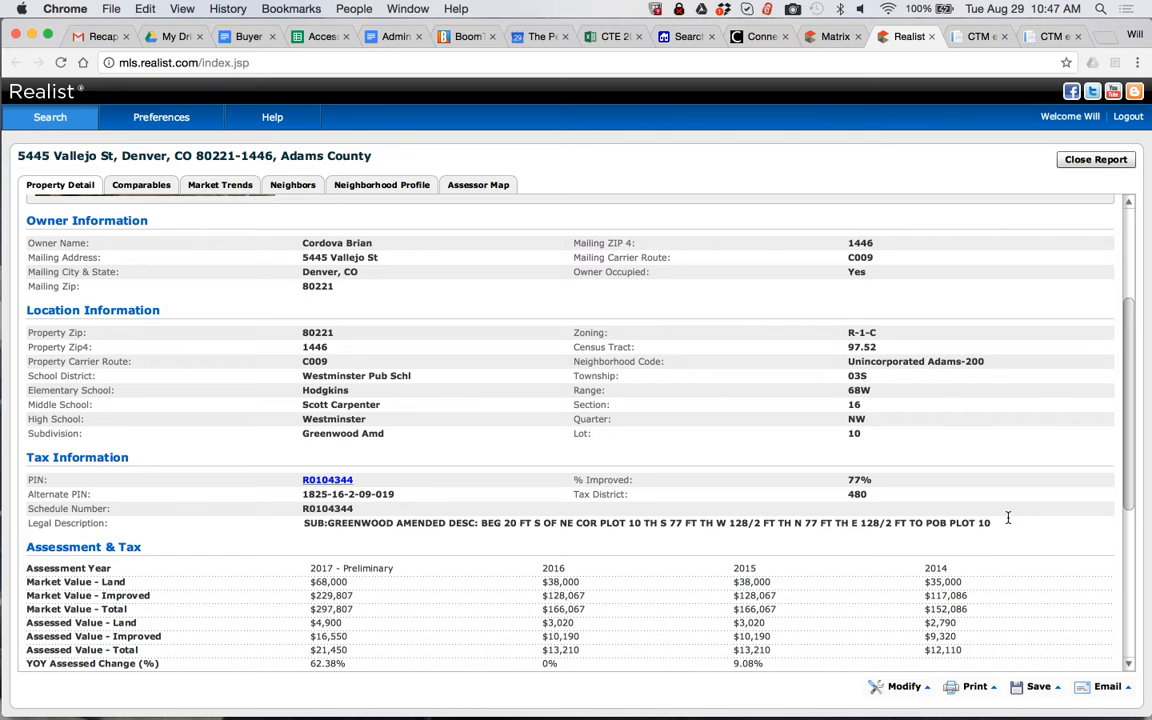
drag(1000, 522, 299, 536)
key(super+c)
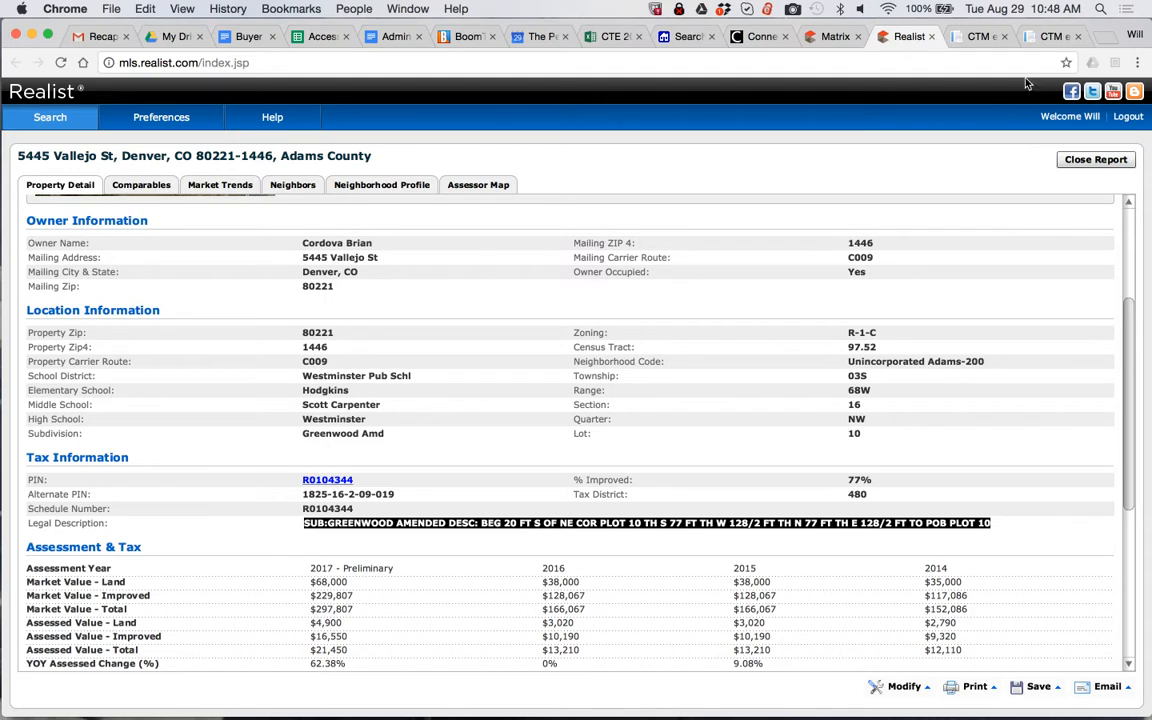
click(963, 38)
key(super+v)
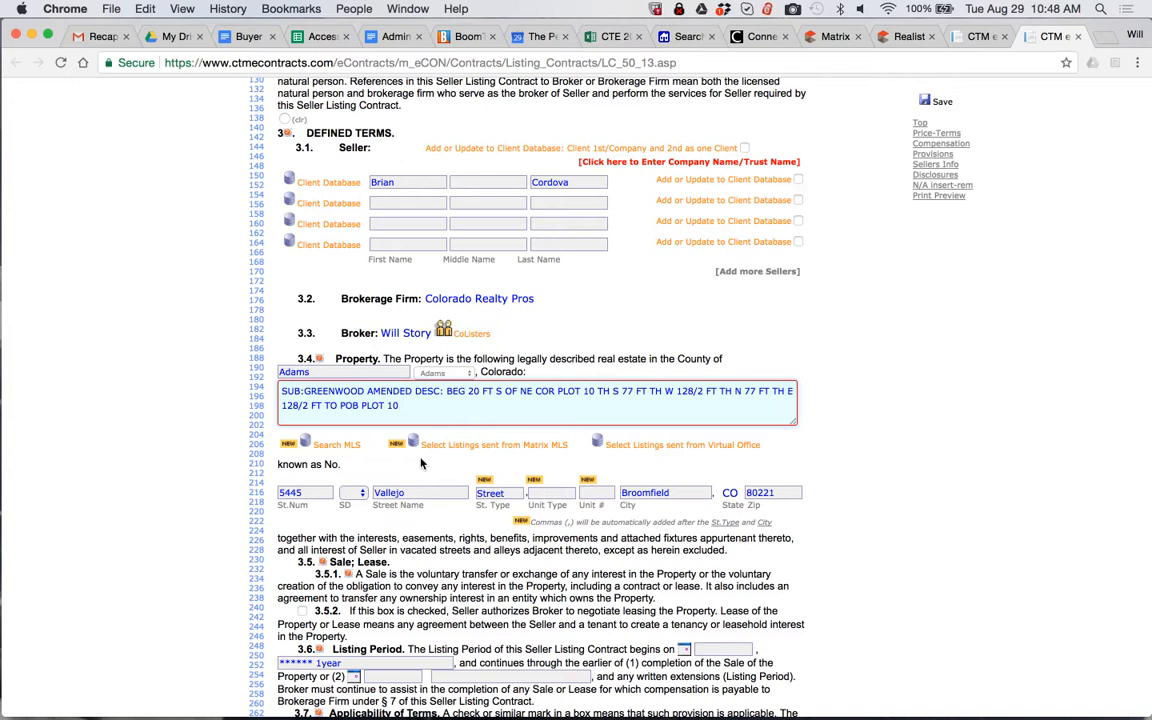
Set the listing period in section 3.6 to begin on 08/29/2017 and clear the "****** 1year" placeholder
scroll(421, 463, down, 5)
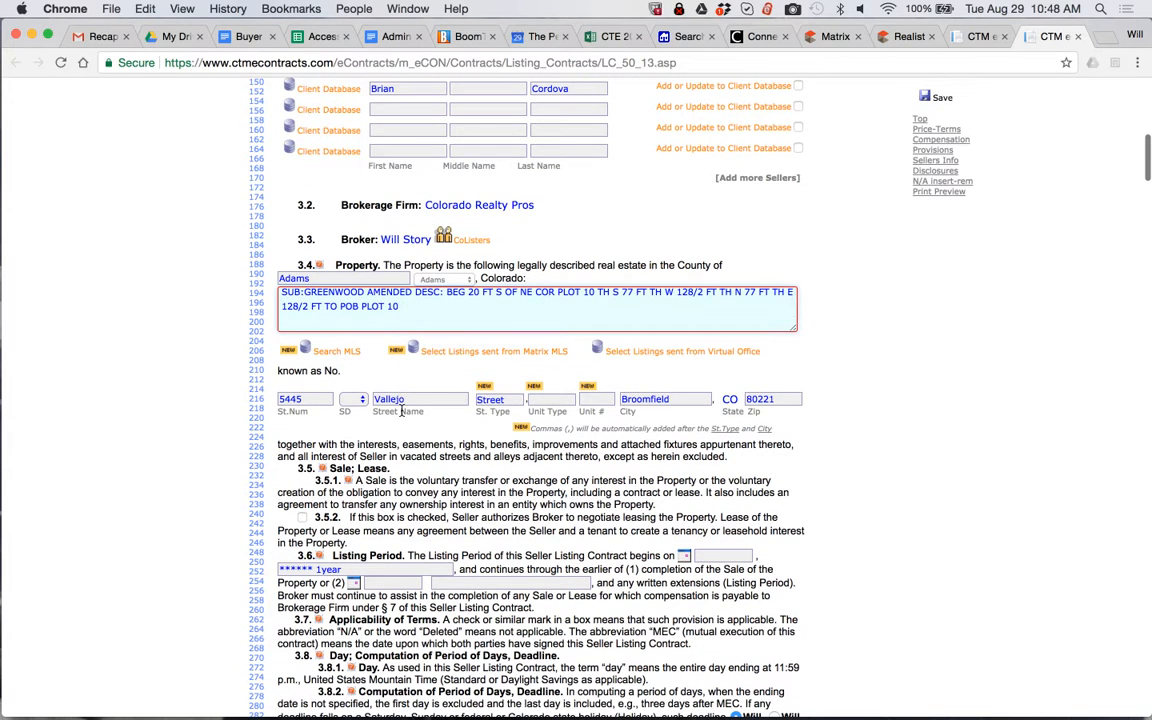
click(684, 469)
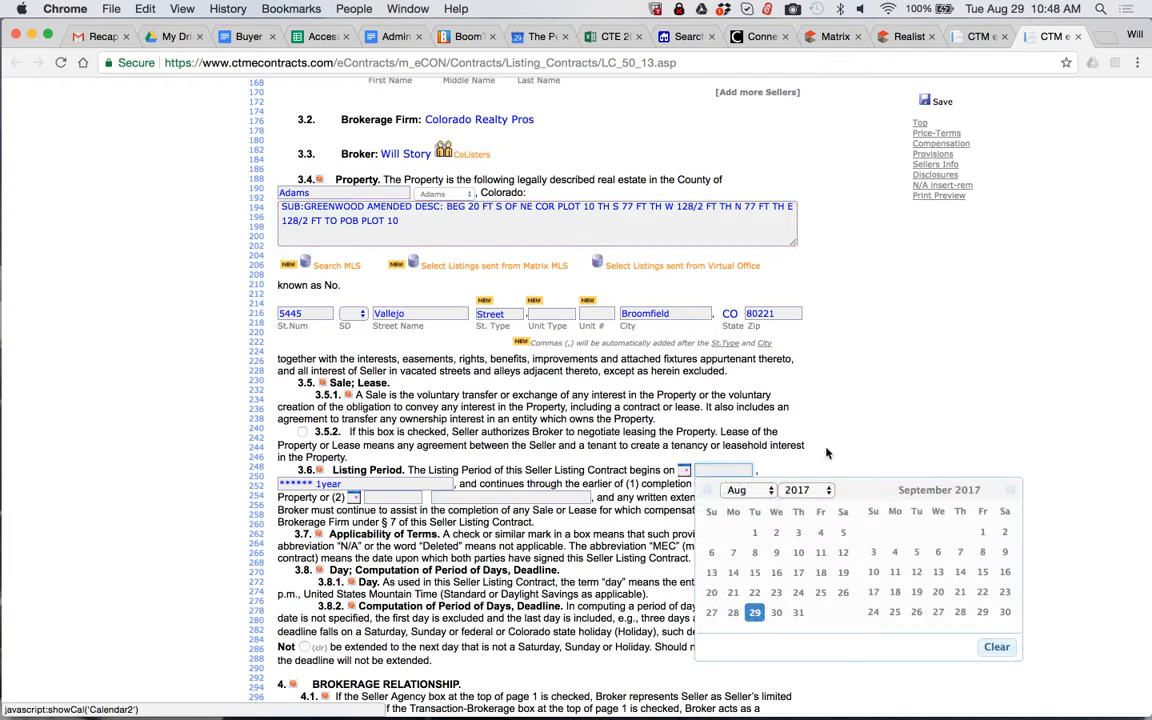
click(755, 613)
triple_click(343, 484)
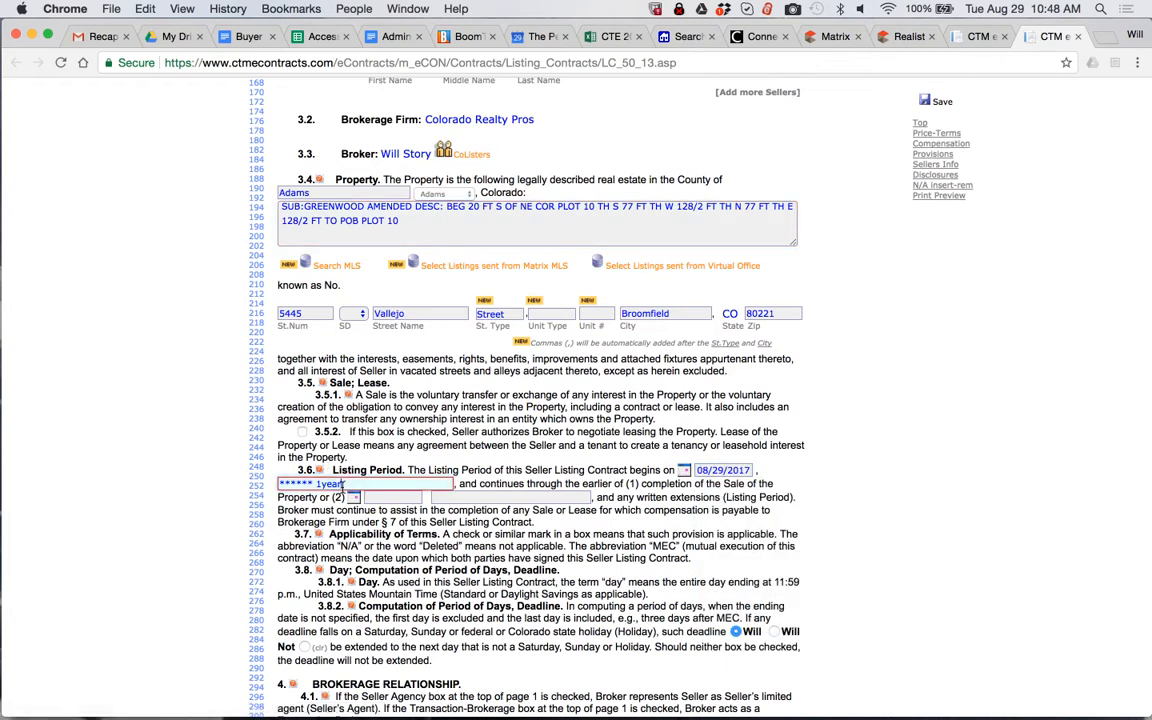
key(BackSpace)
Set the end date of the listing period in section 3.6 to 08/28/2018
click(353, 497)
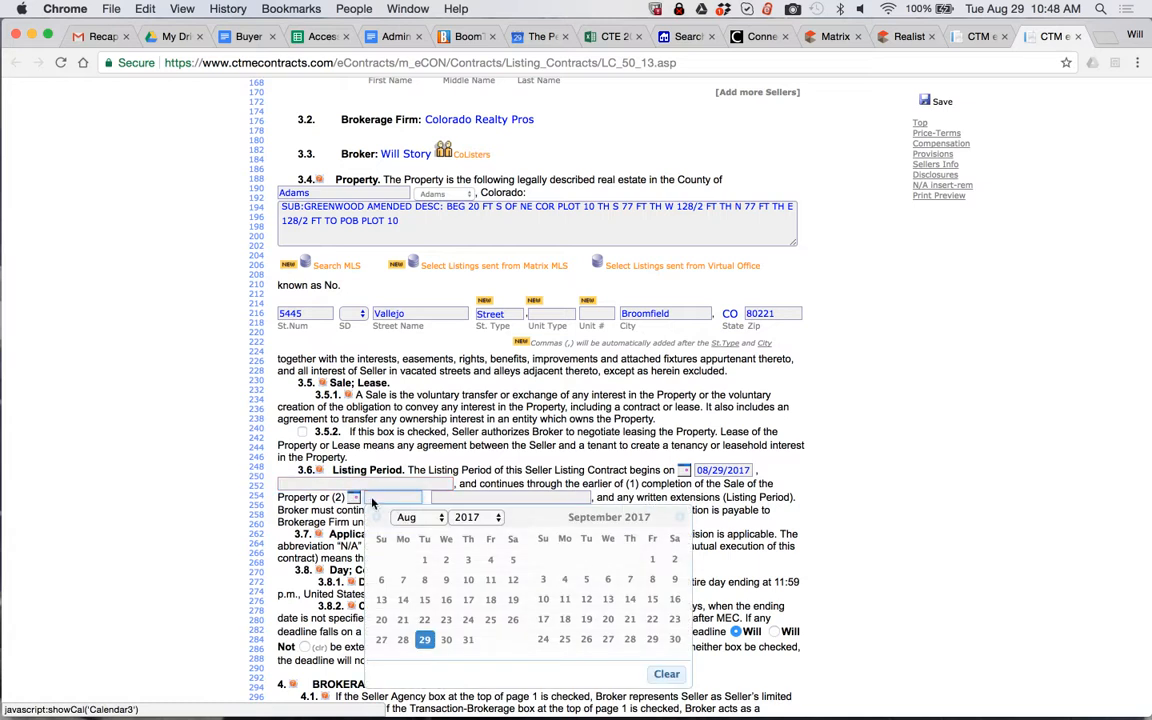
click(476, 517)
click(467, 531)
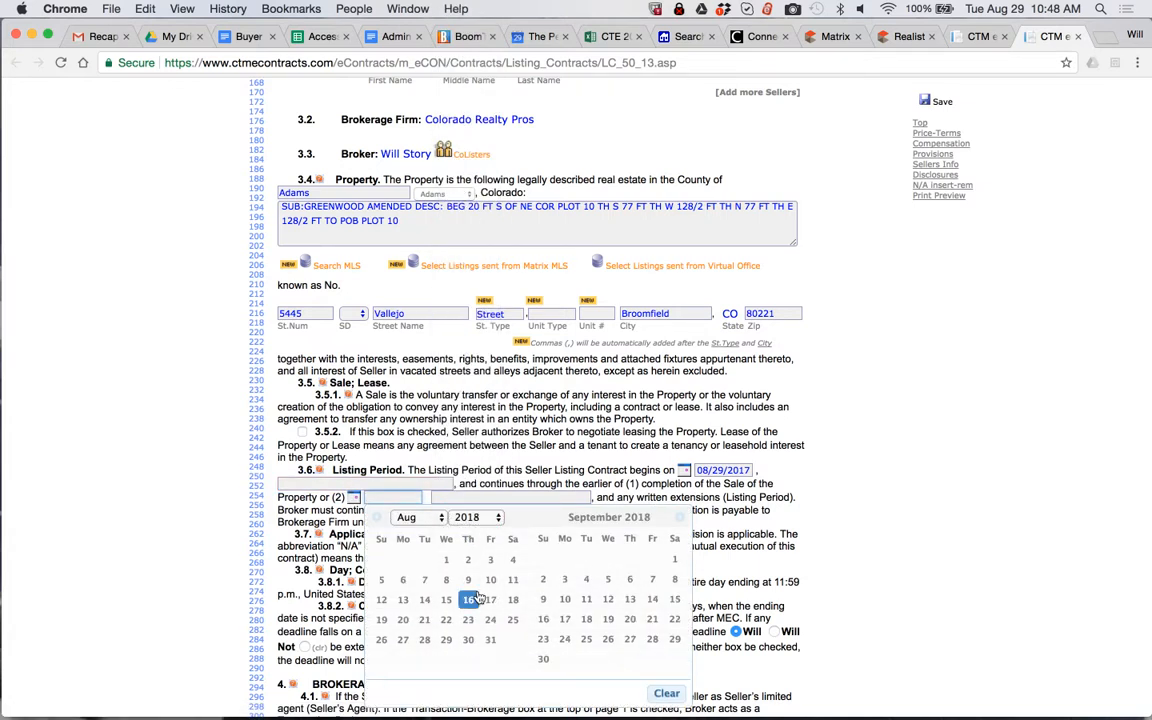
click(424, 648)
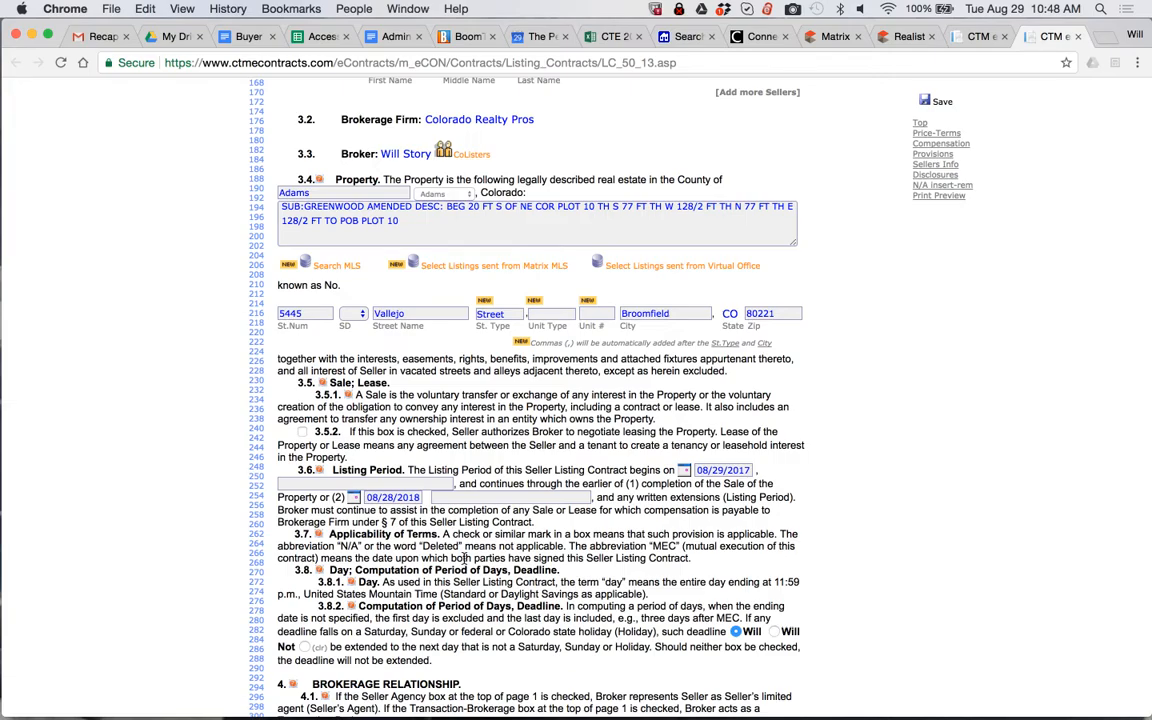
Clear the "***" placeholder from the Other instructions box under Property Access in section 9.2
scroll(421, 647, down, 10)
scroll(464, 565, down, 10)
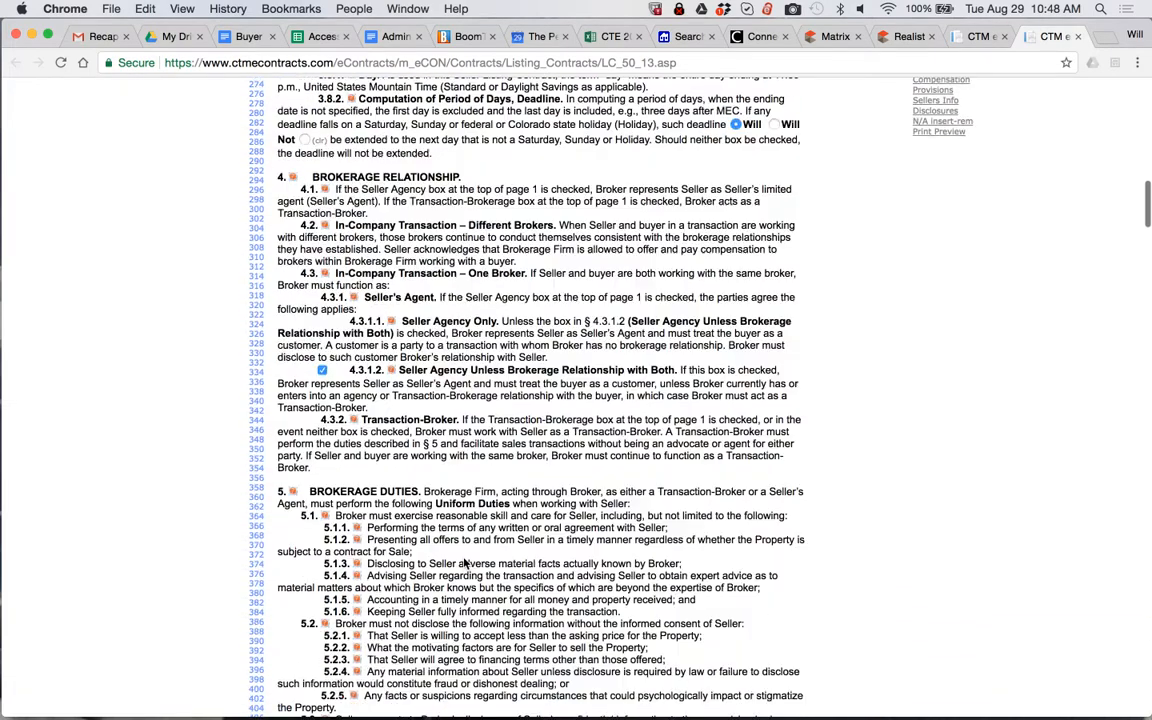
scroll(464, 558, down, 9)
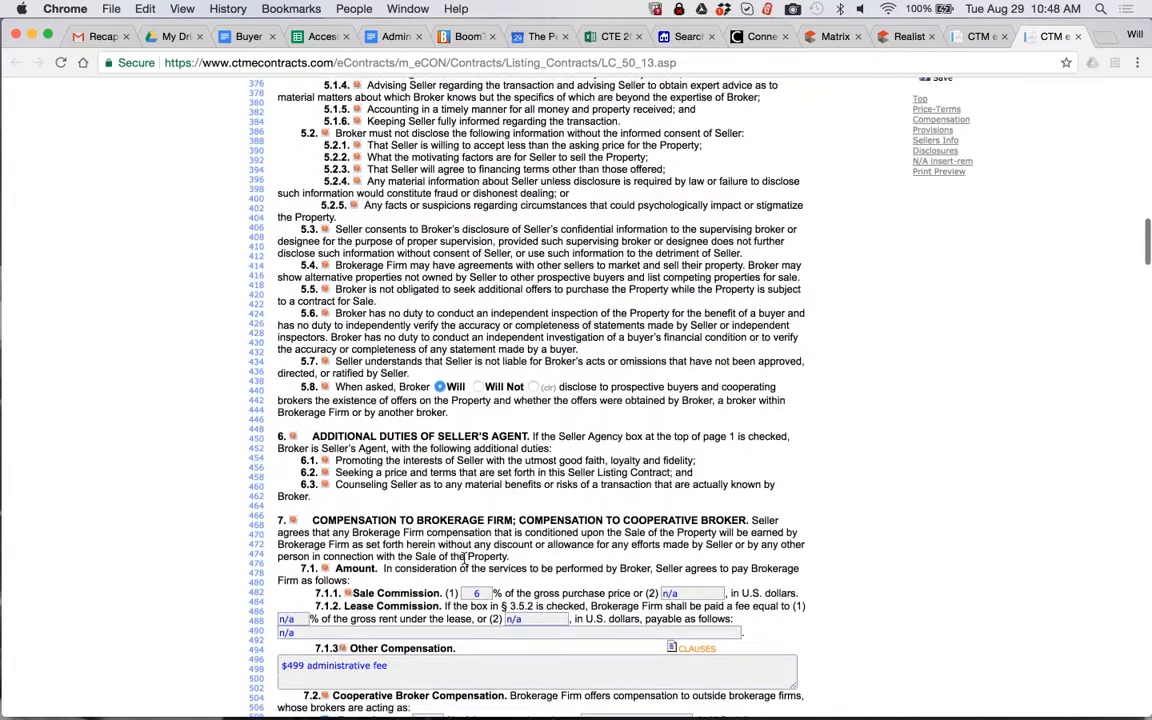
scroll(464, 558, down, 10)
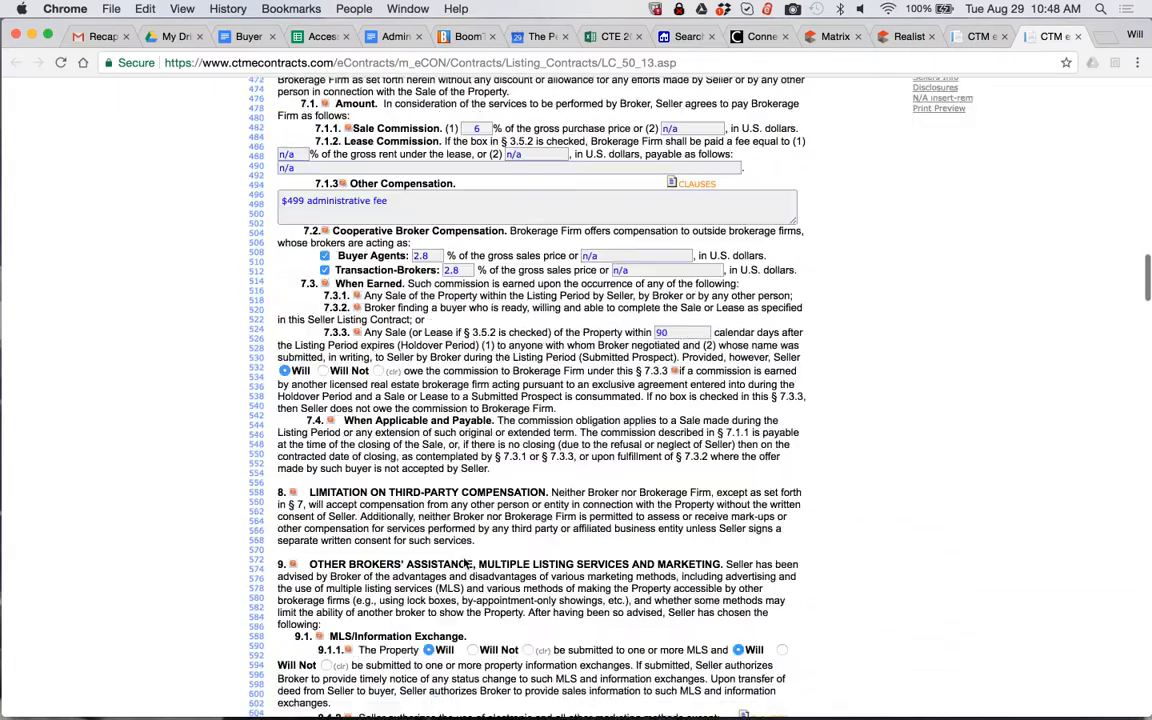
scroll(464, 560, down, 2)
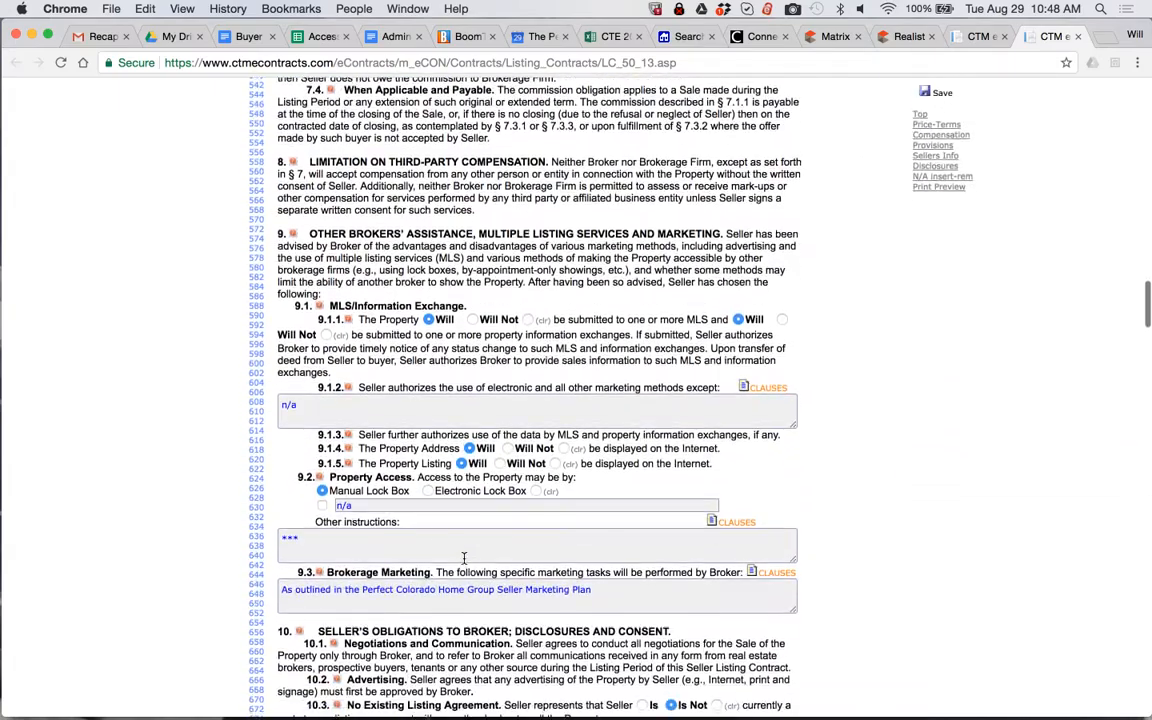
click(428, 531)
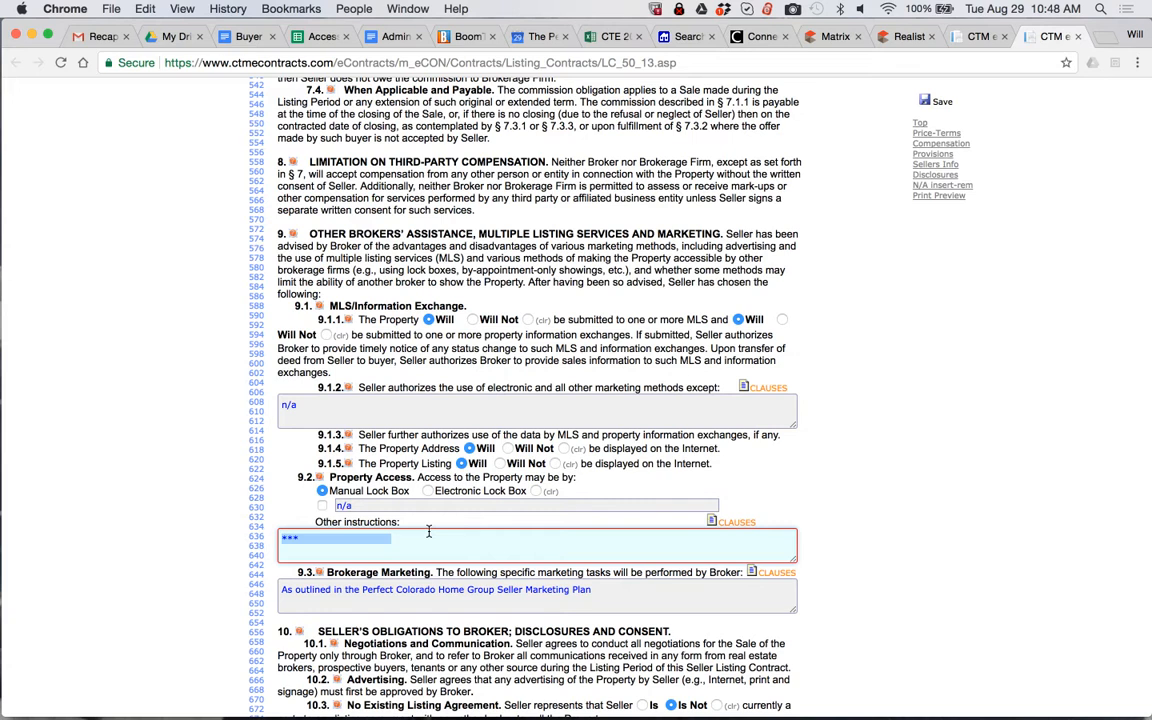
key(BackSpace)
Clear the asterisk placeholder from the price in section 11.1
scroll(225, 462, down, 1)
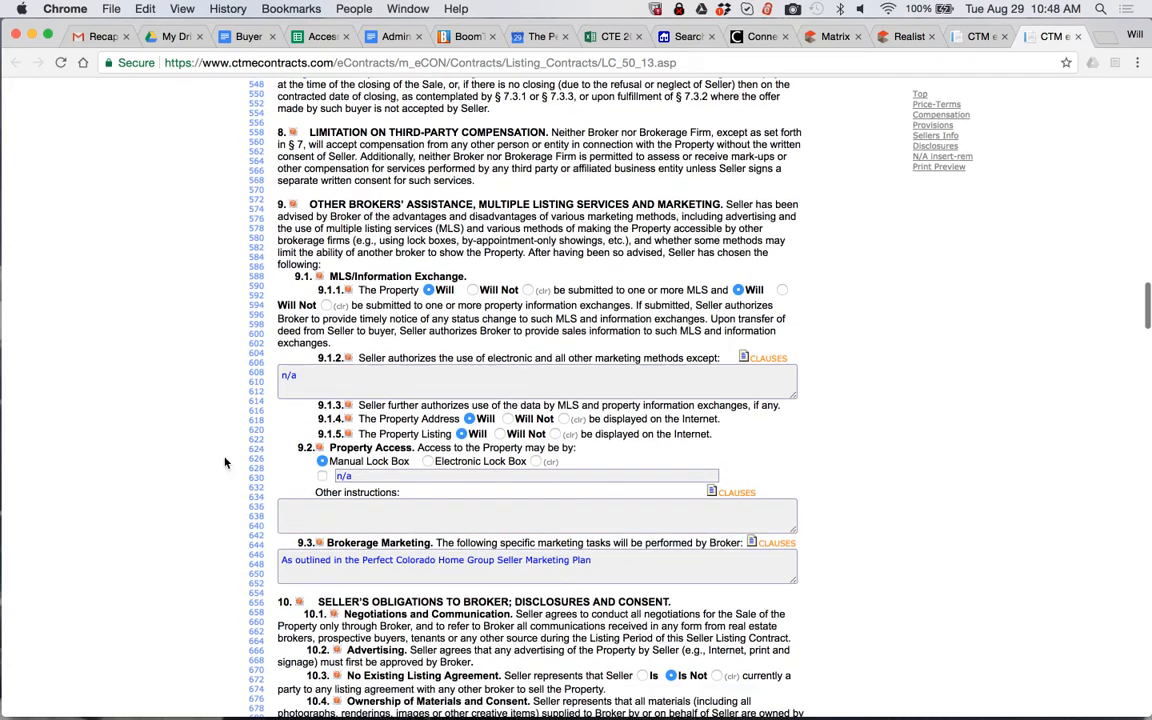
scroll(225, 462, down, 3)
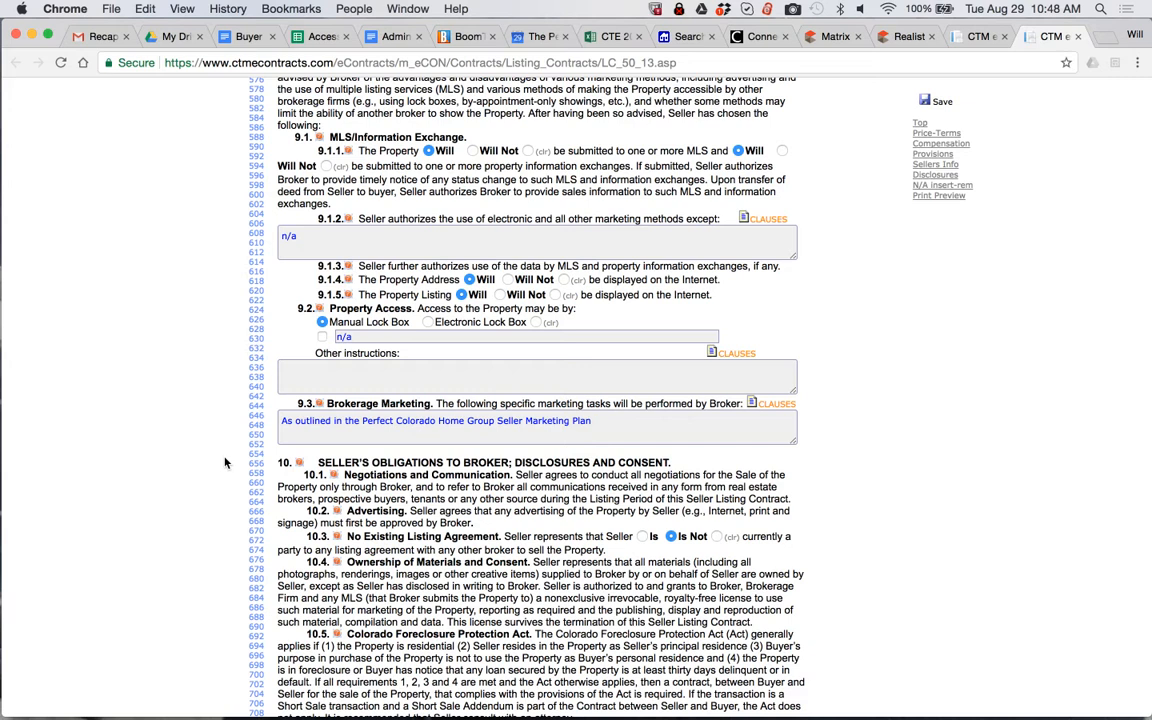
scroll(228, 464, down, 5)
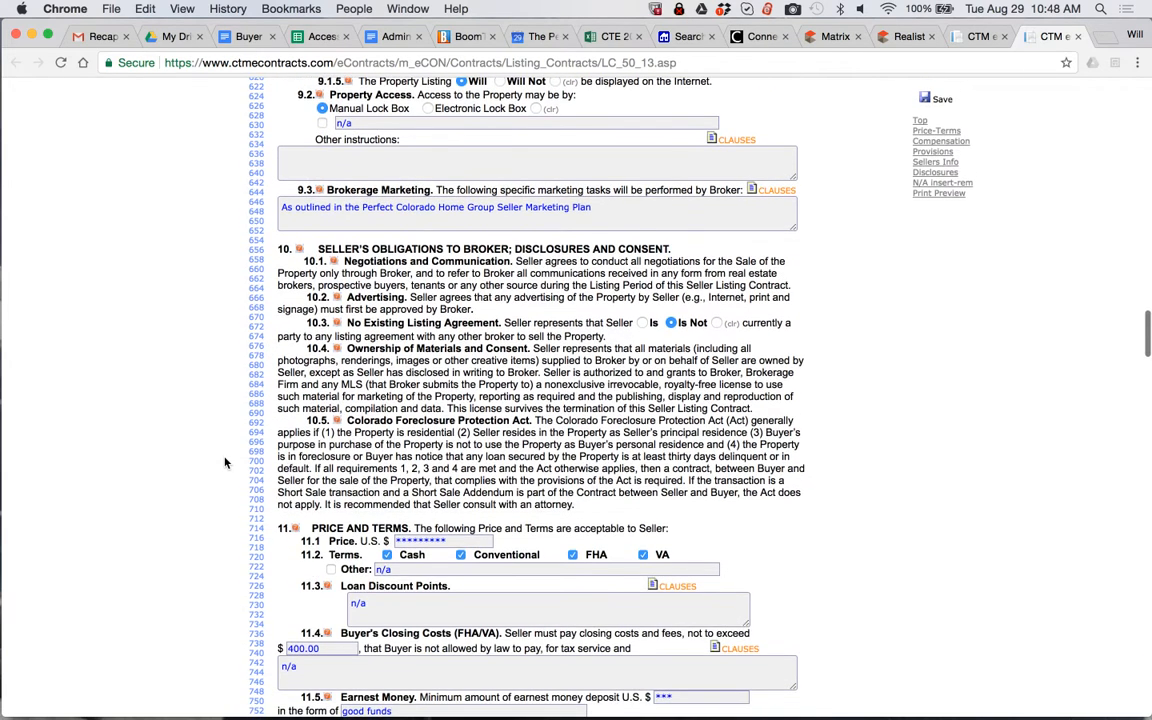
scroll(240, 468, down, 2)
double_click(421, 472)
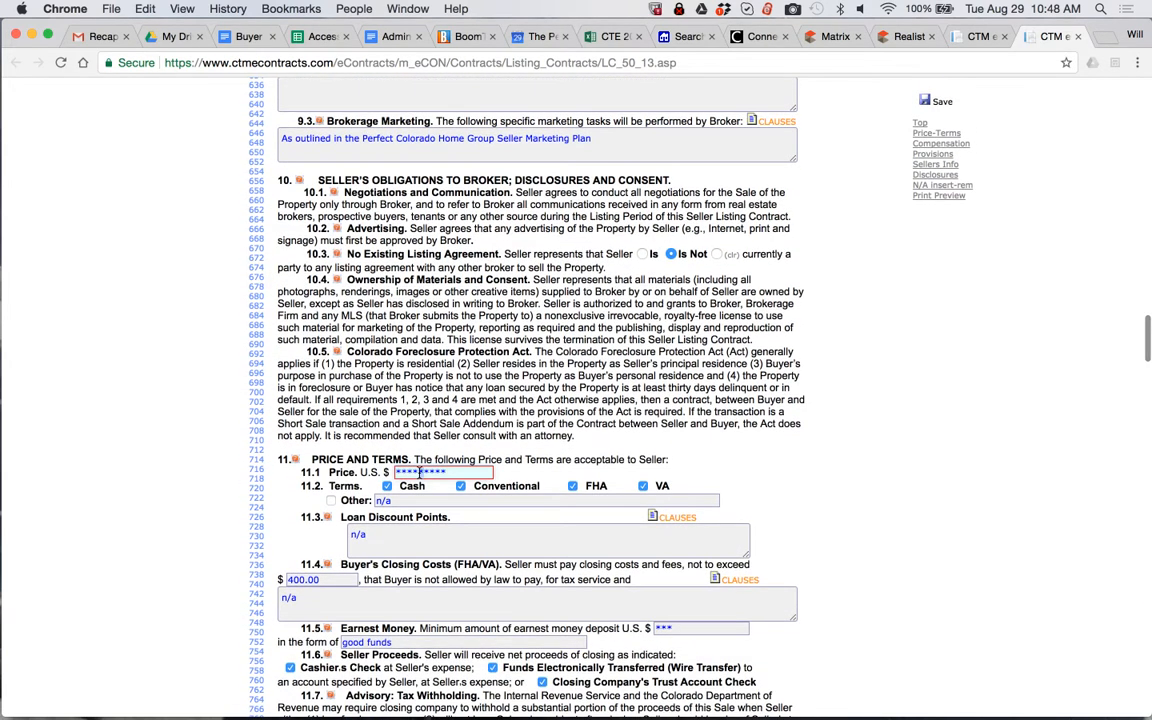
key(BackSpace)
text(TBD)
key(BackSpace)
key(BackSpace)
key(BackSpace)
Set the listing price in section 11.1 to 315,000.00
text(315,-000.00)
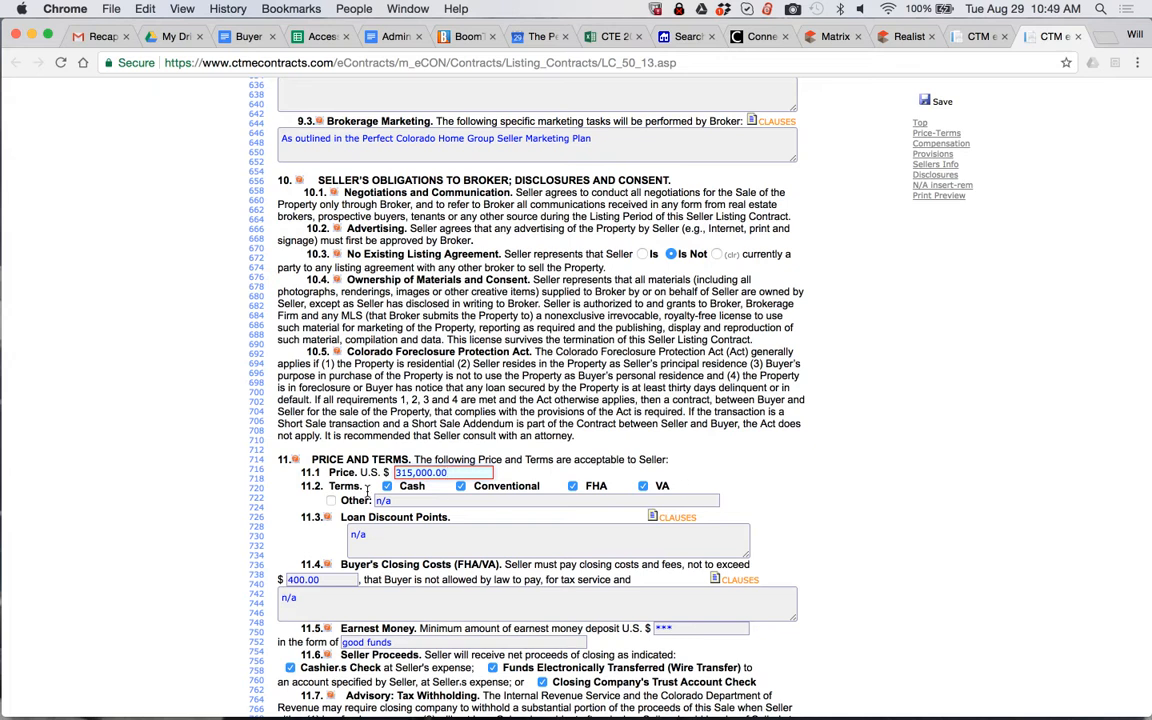
Replace the placeholder for the minimum earnest money deposit in section 11.5 with 4,000.00
scroll(367, 490, down, 5)
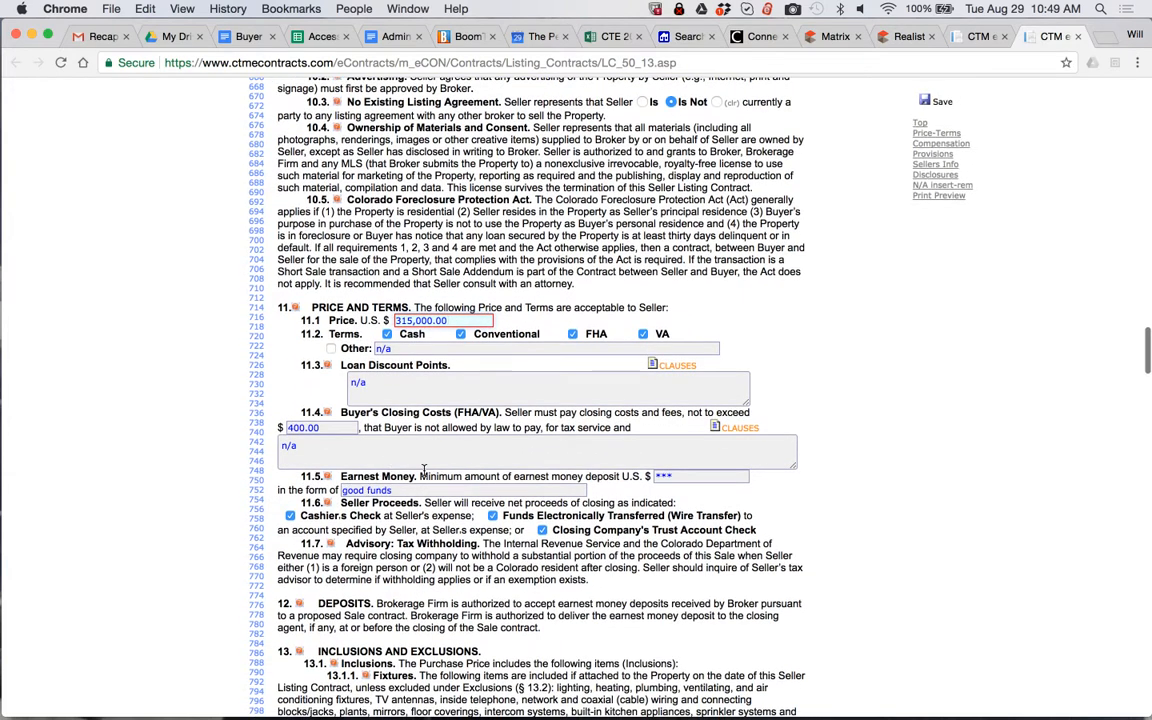
click(668, 479)
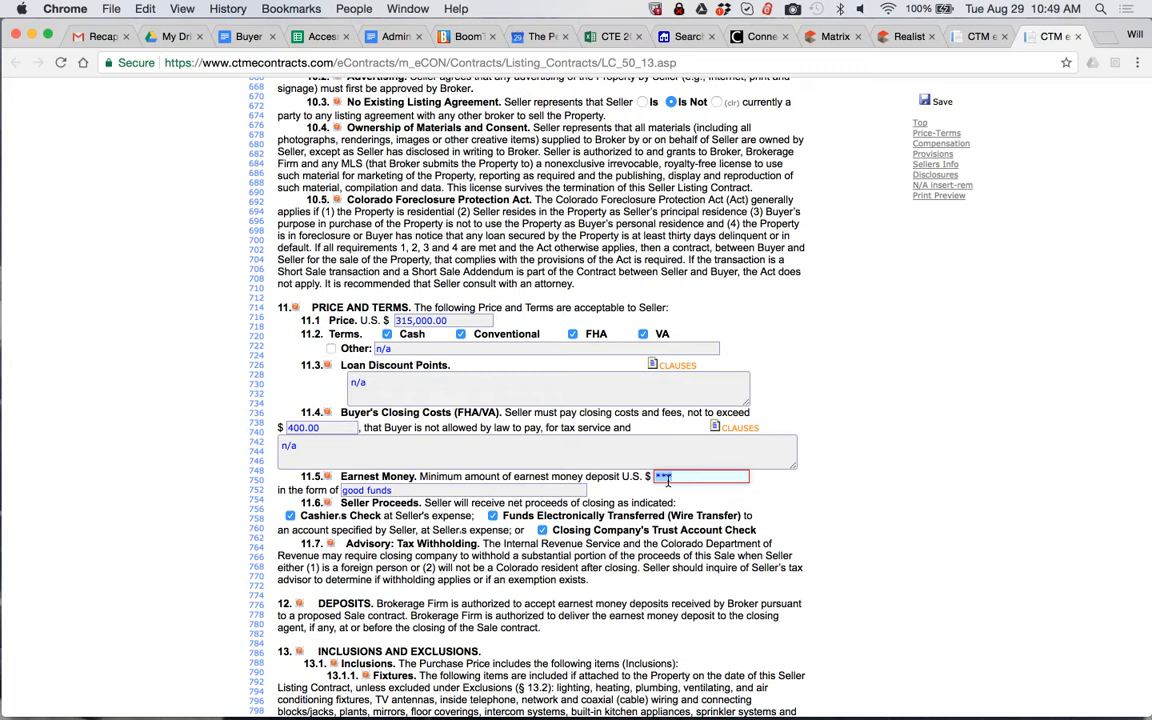
text(4,000.00)
click(652, 520)
scroll(652, 520, down, 6)
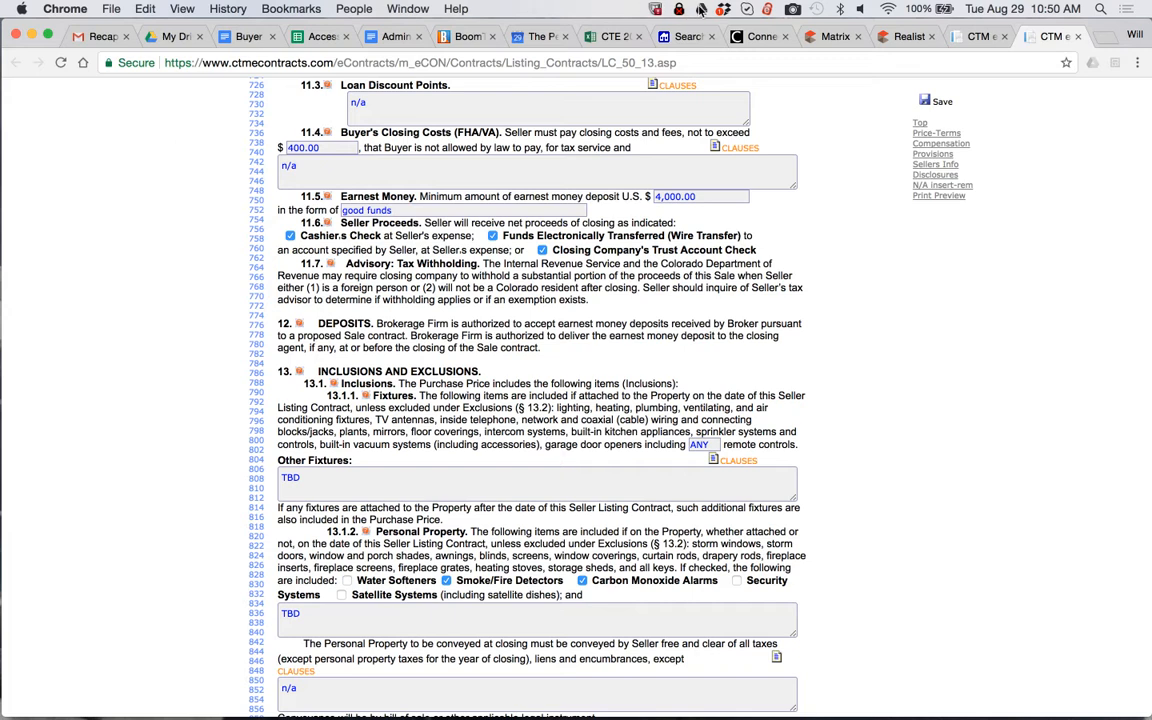
click(791, 10)
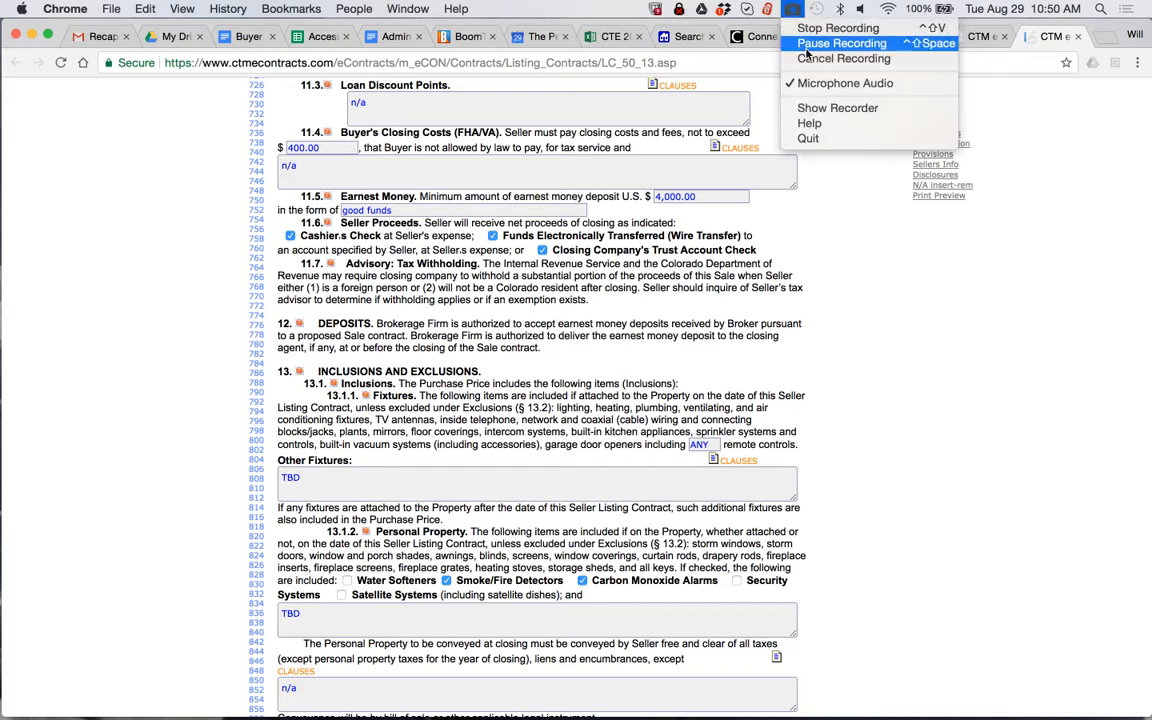
click(802, 43)
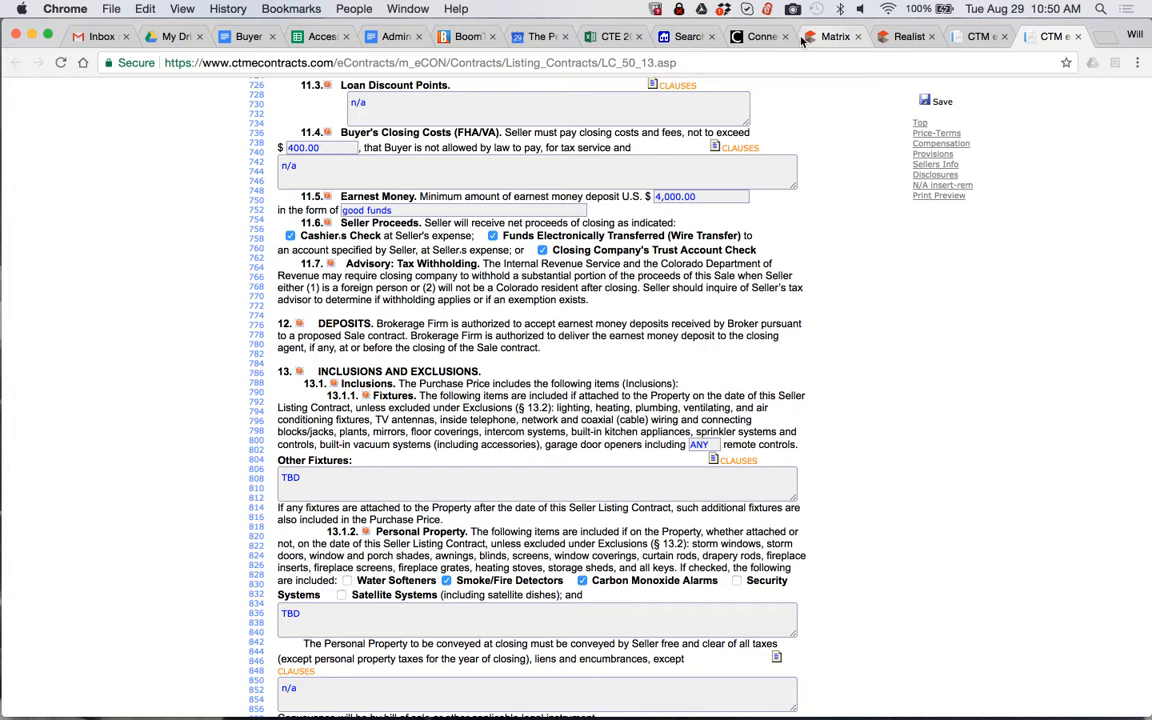
Review the inclusions, exclusions, title, association assessments, possession and disclosure terms in sections 13 to 18
scroll(330, 385, down, 2)
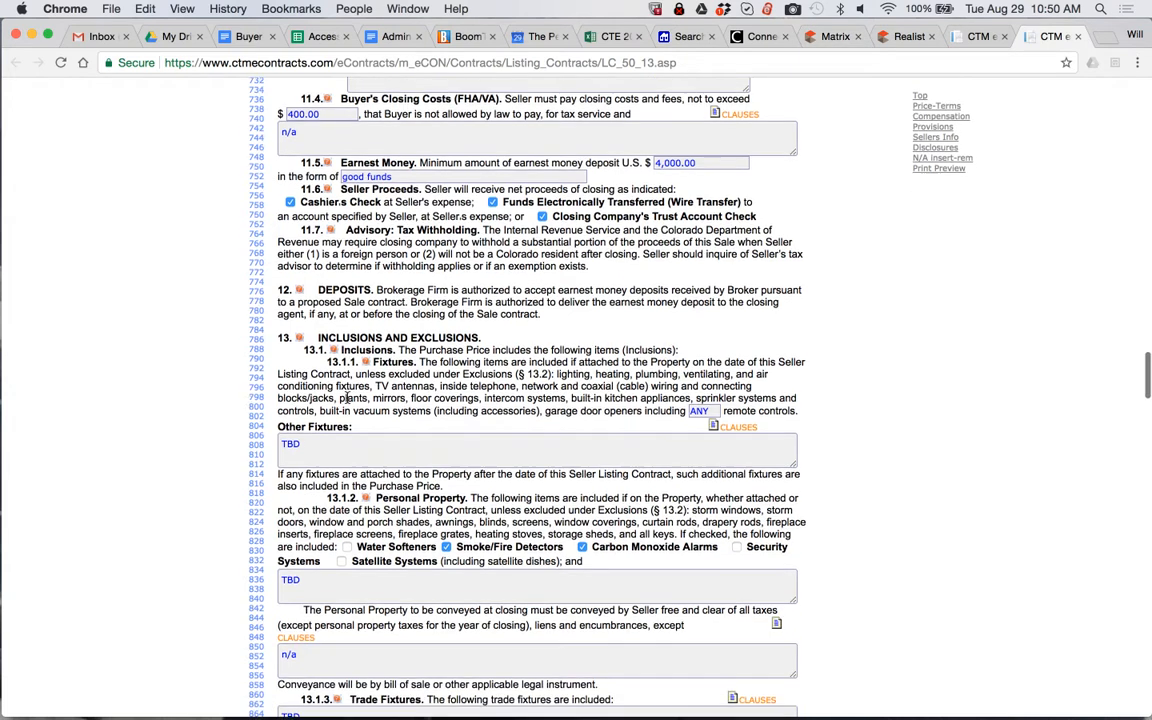
scroll(343, 397, down, 1)
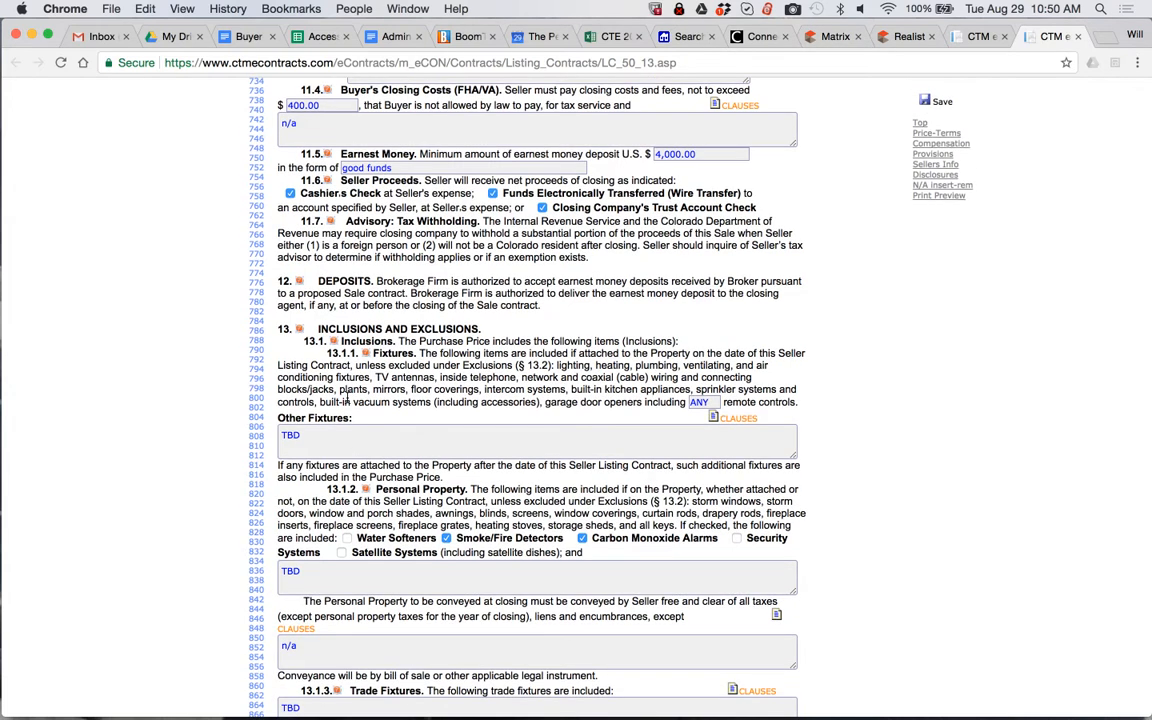
scroll(345, 400, down, 5)
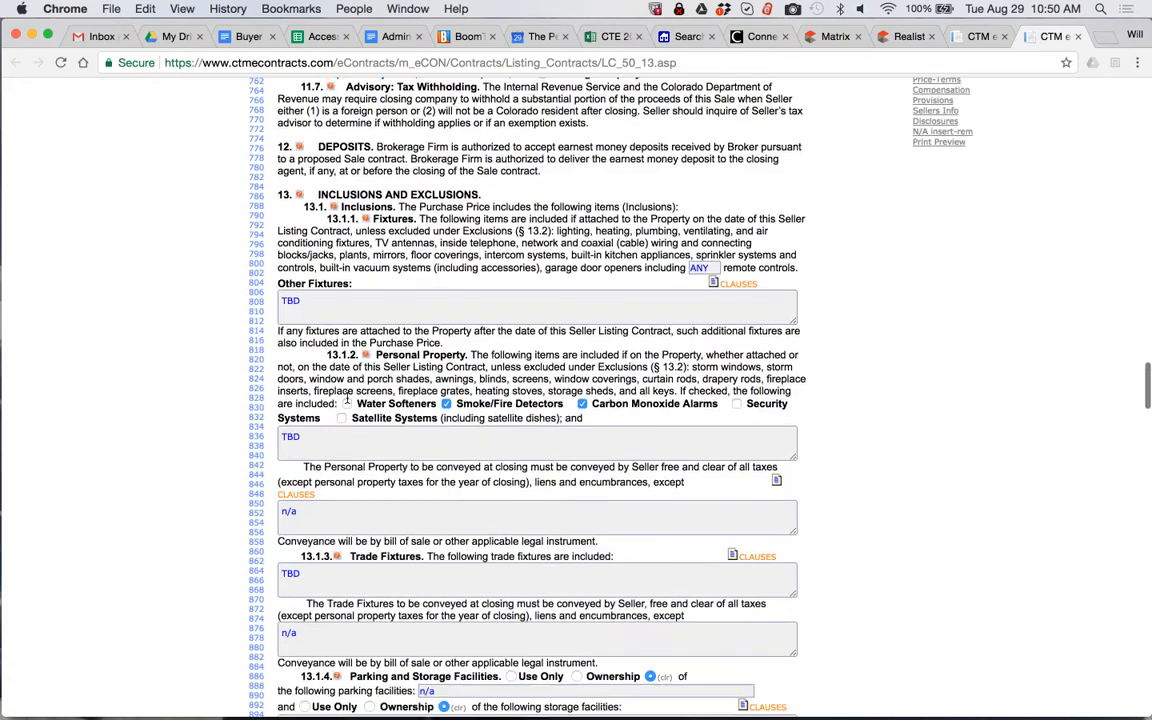
scroll(345, 398, down, 5)
scroll(345, 398, down, 10)
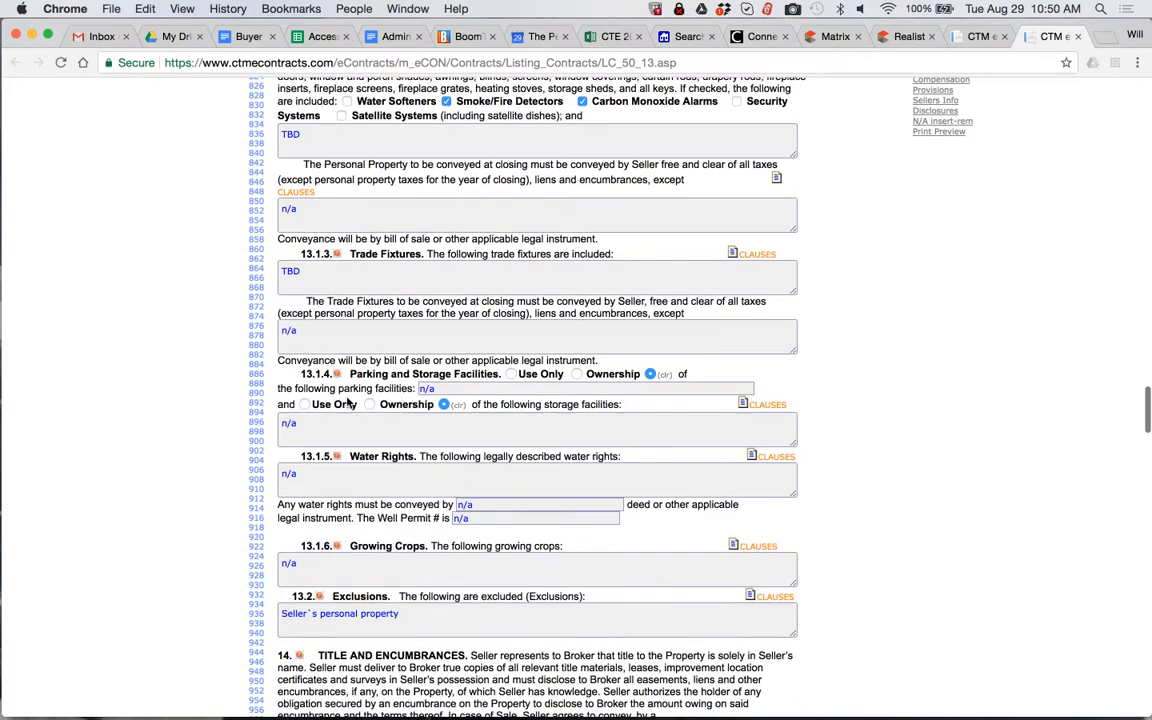
scroll(347, 398, down, 3)
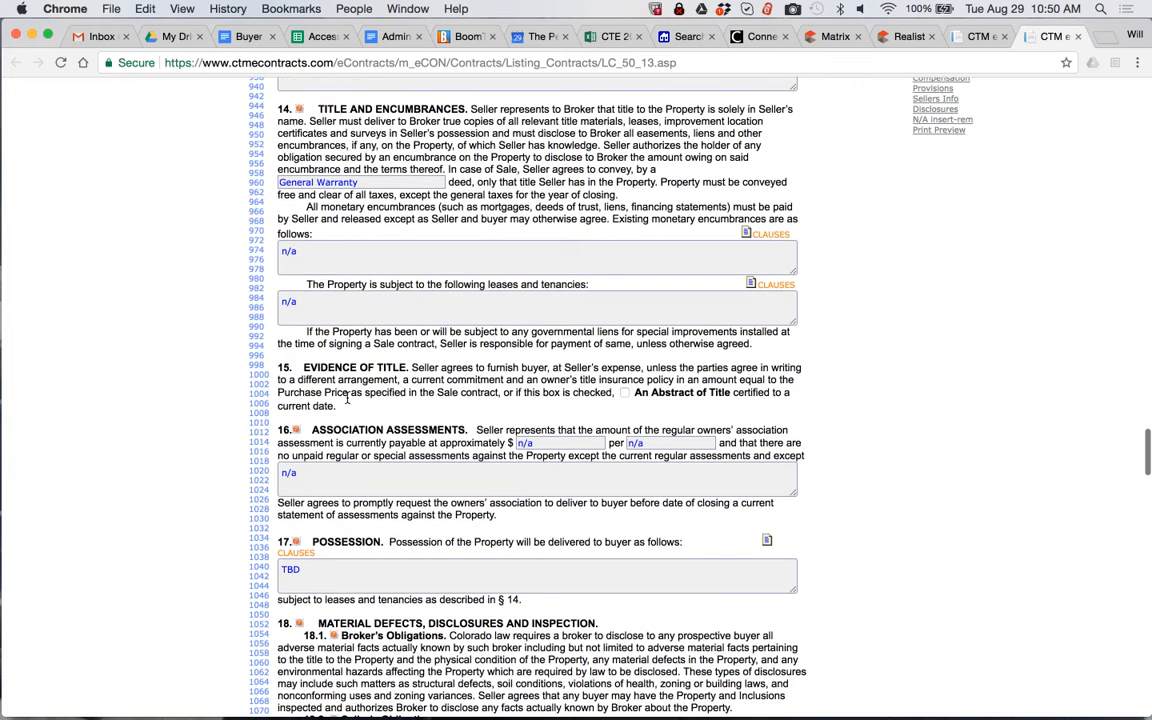
click(642, 440)
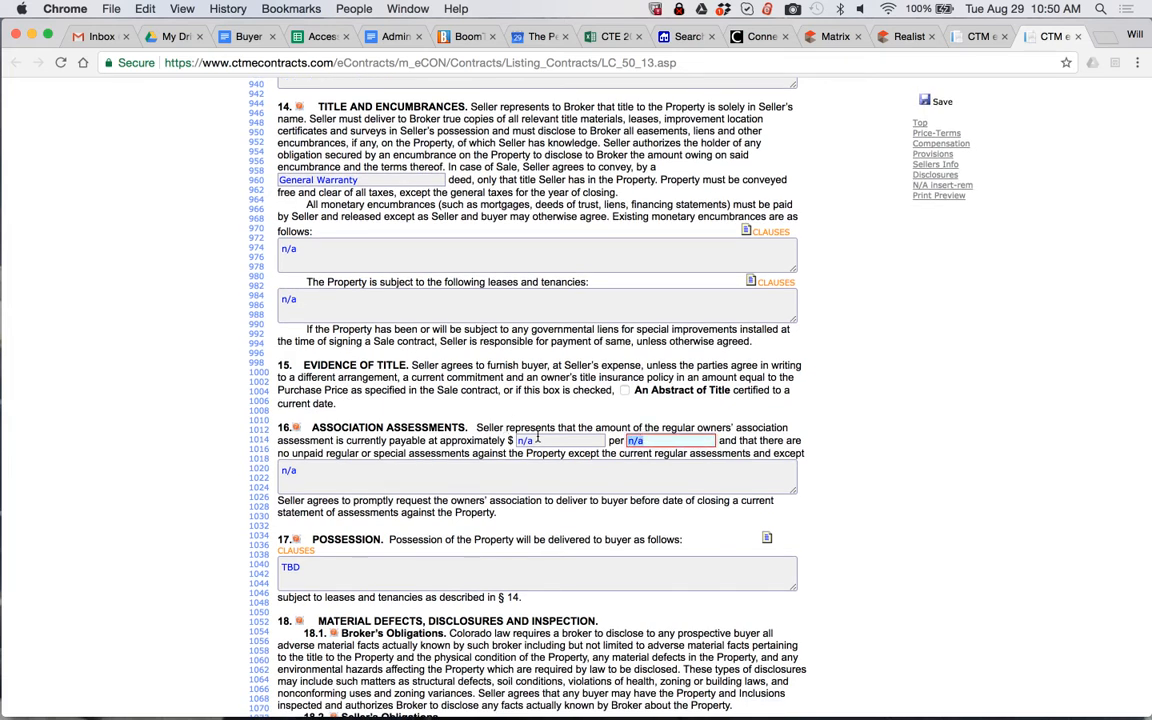
scroll(537, 437, down, 1)
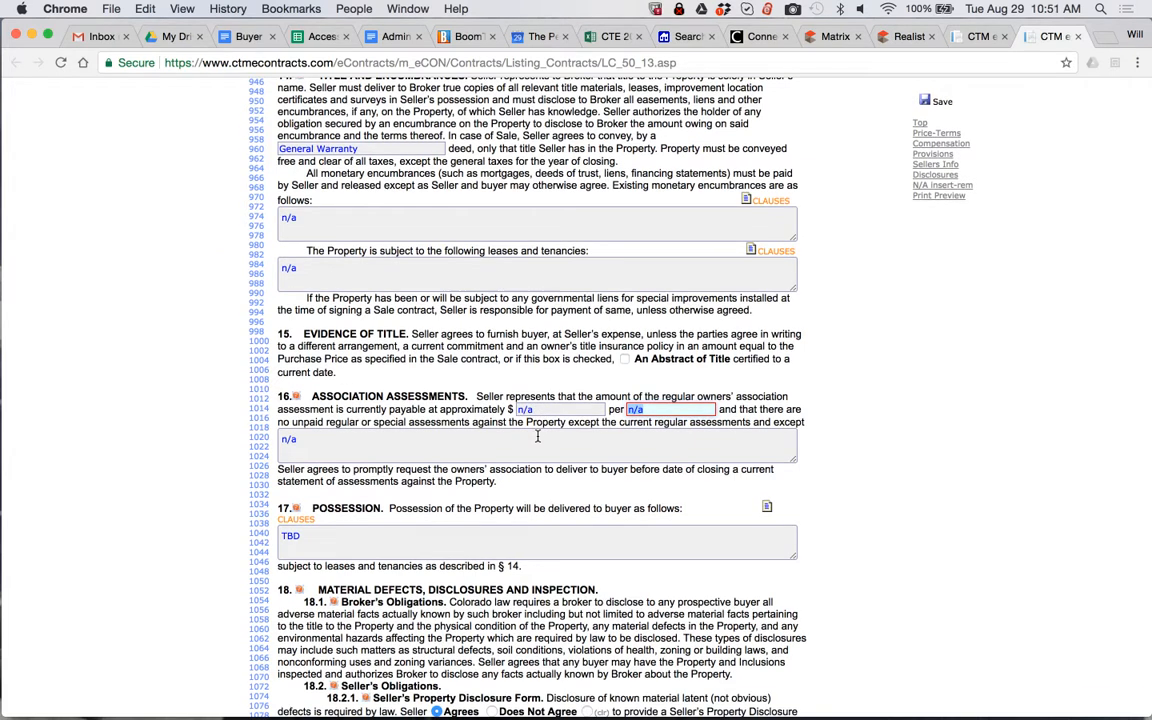
scroll(537, 437, down, 3)
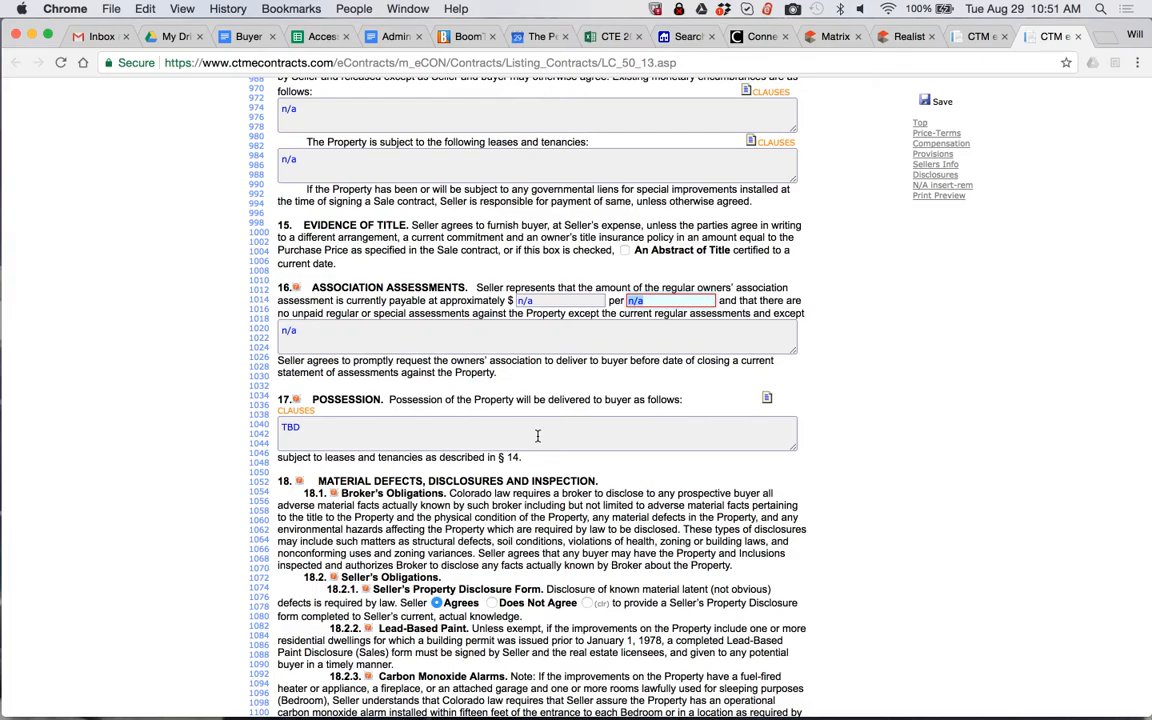
scroll(537, 437, down, 15)
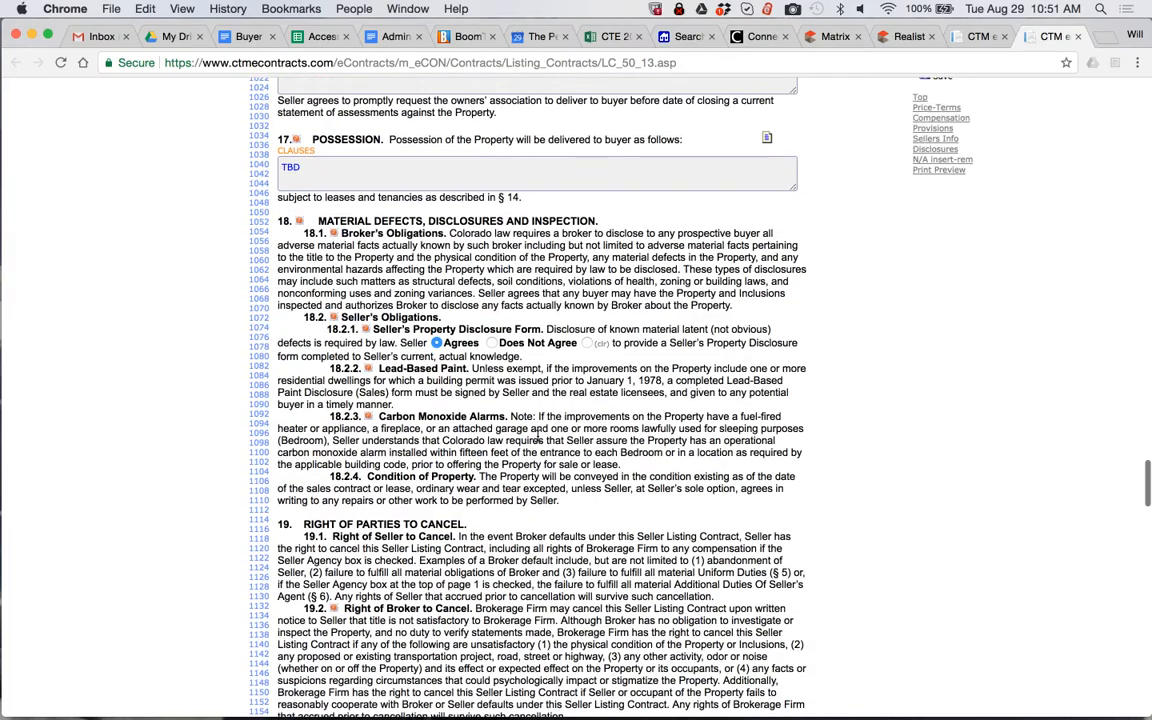
Enlarge the Additional Provisions text box in section 28 so all its provisions can be read at once
scroll(537, 437, down, 10)
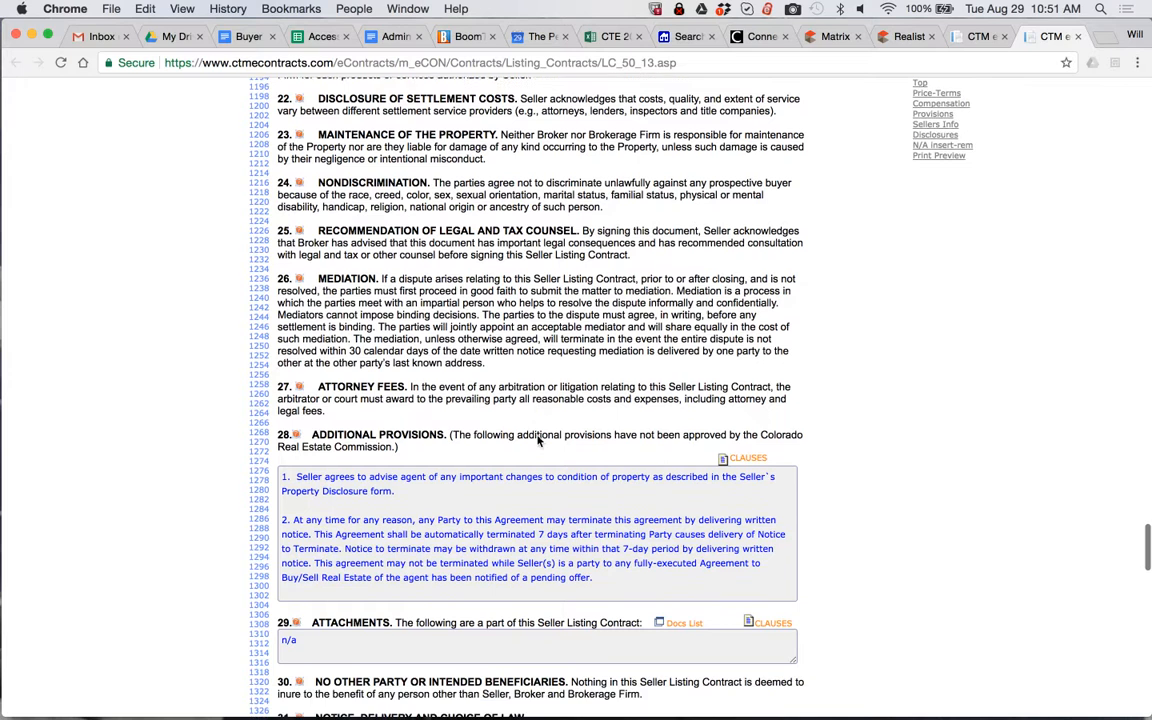
scroll(800, 500, down, 4)
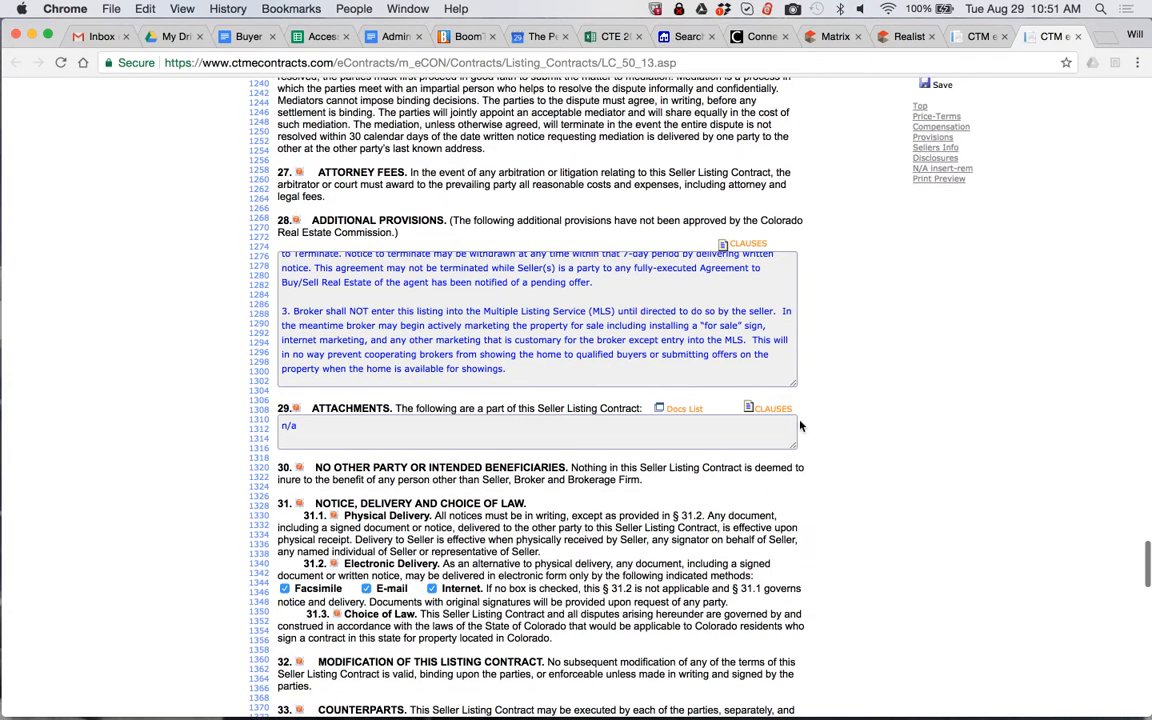
drag(793, 387, 830, 665)
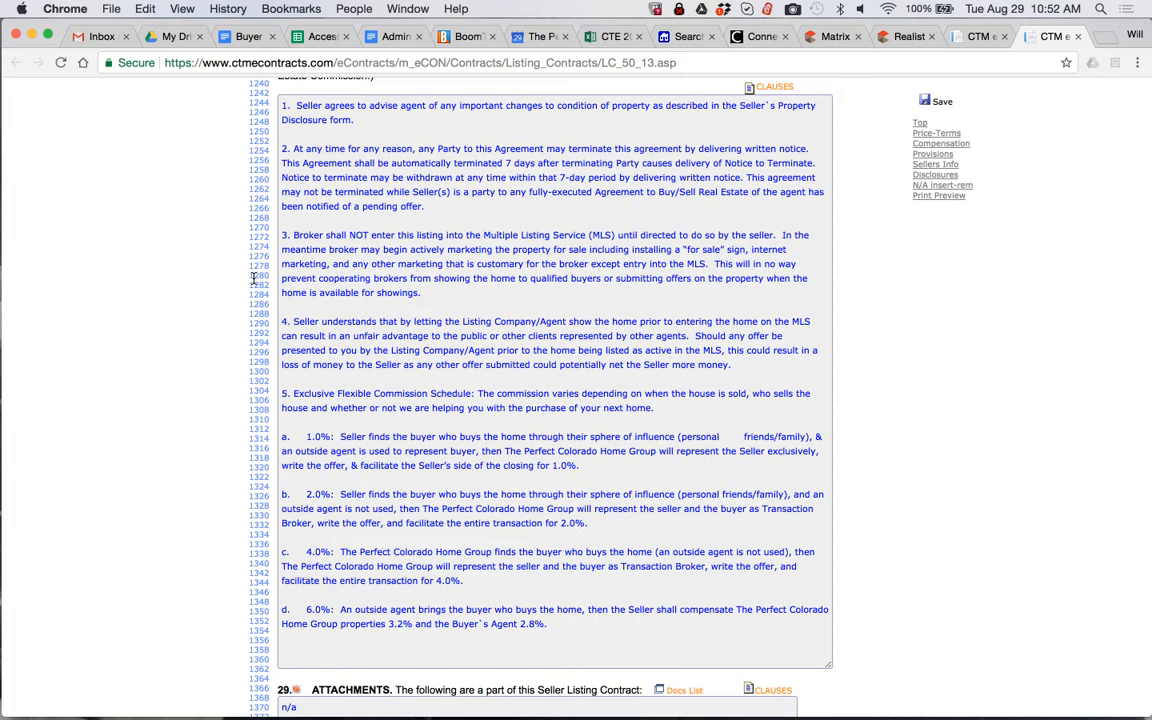
Look through the contract as far as the seller signature blocks after section 35 and save the listing contract
scroll(215, 285, down, 10)
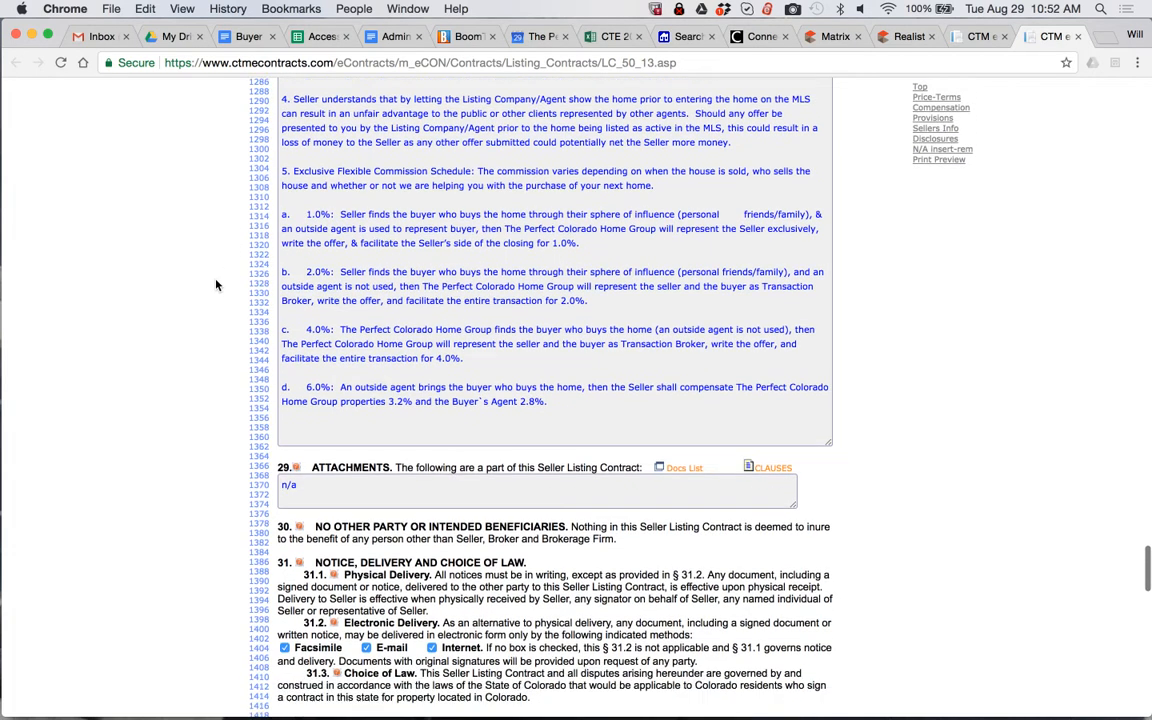
scroll(215, 285, down, 5)
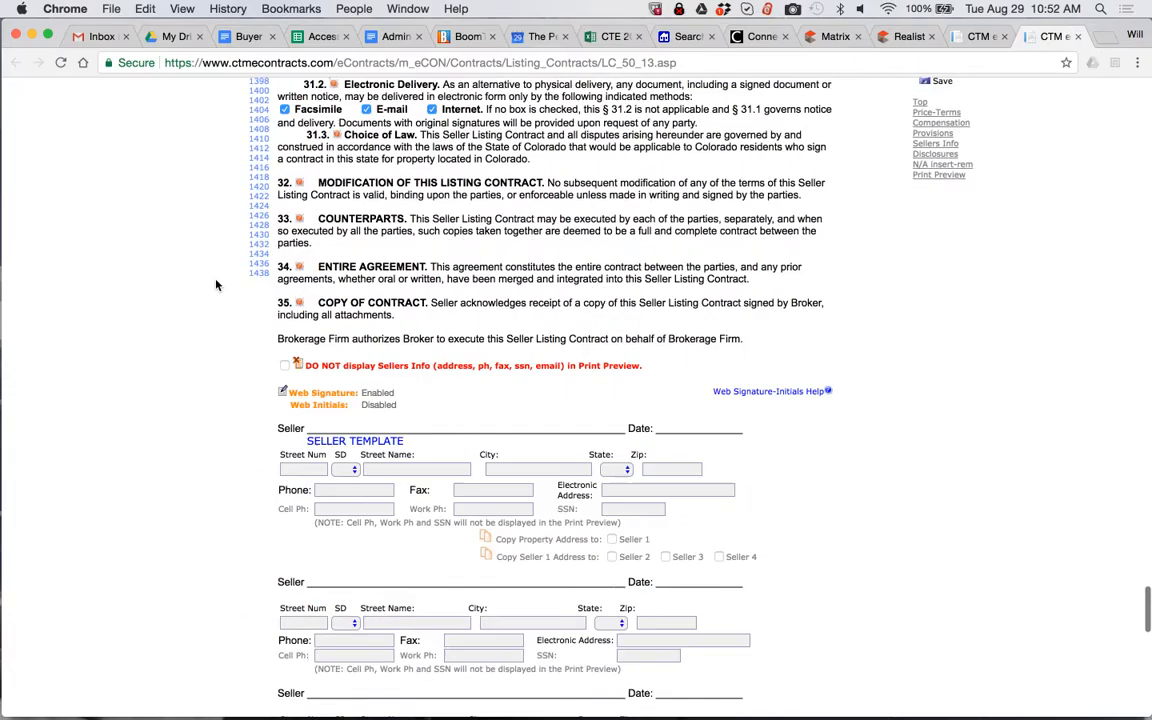
scroll(230, 288, up, 20)
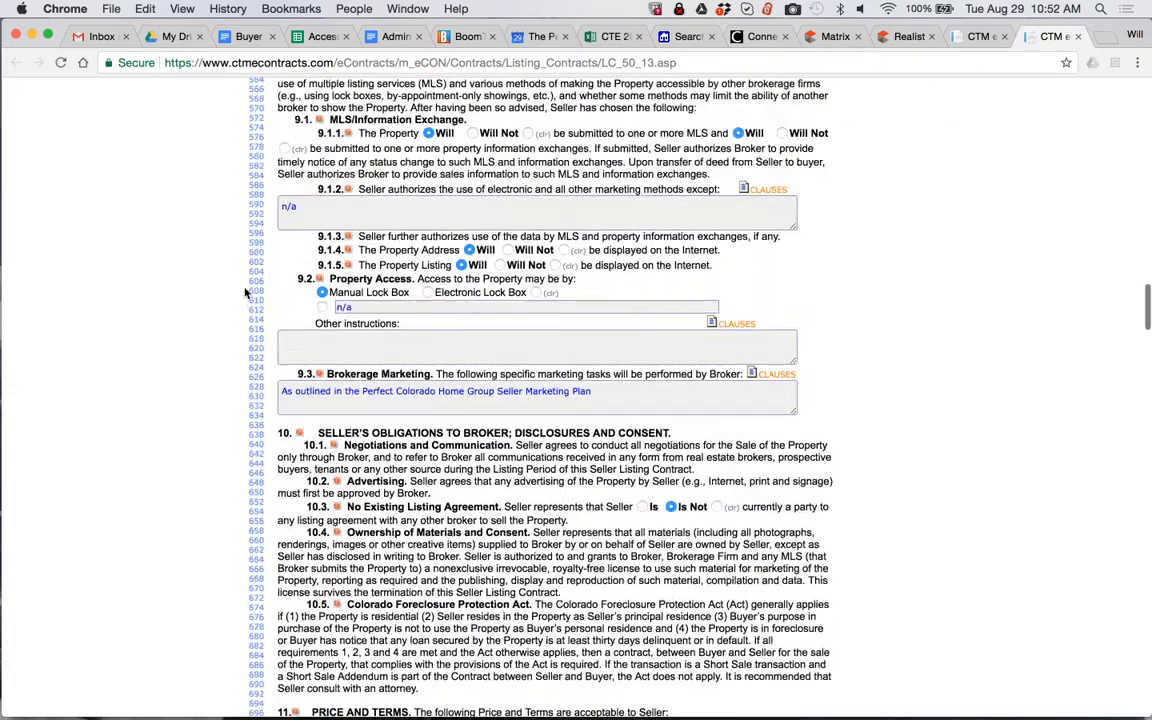
scroll(245, 292, down, 4)
scroll(245, 292, down, 2)
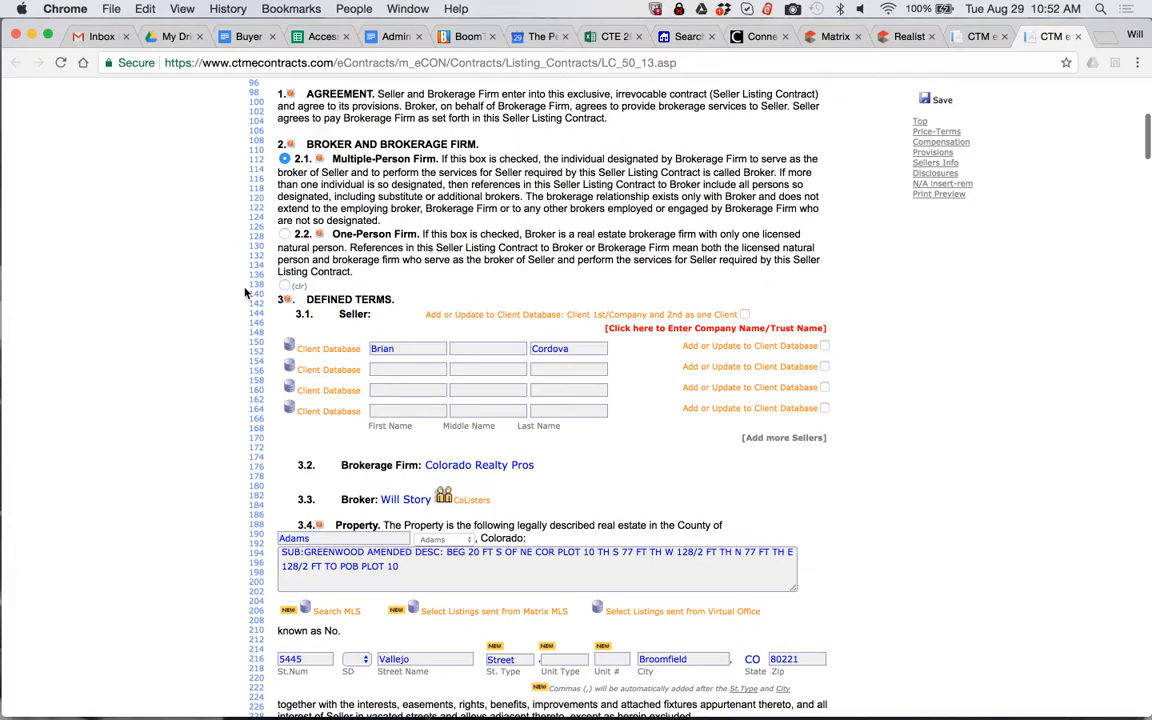
scroll(245, 292, down, 20)
scroll(245, 292, down, 20)
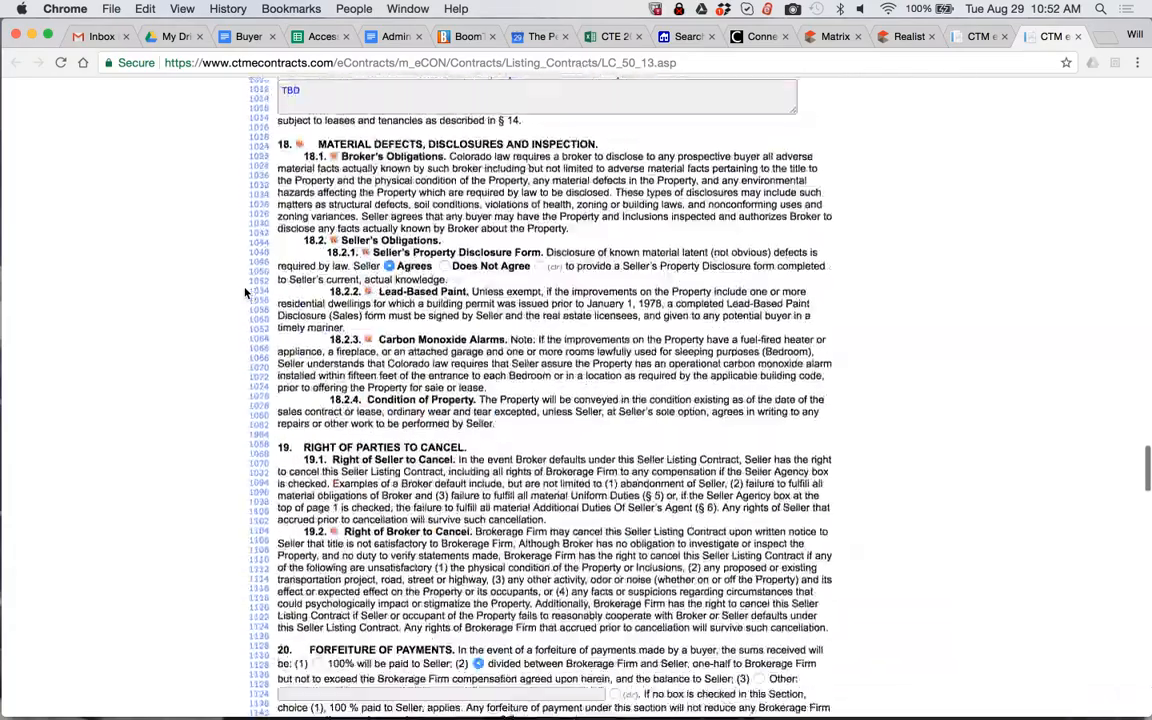
scroll(245, 292, down, 10)
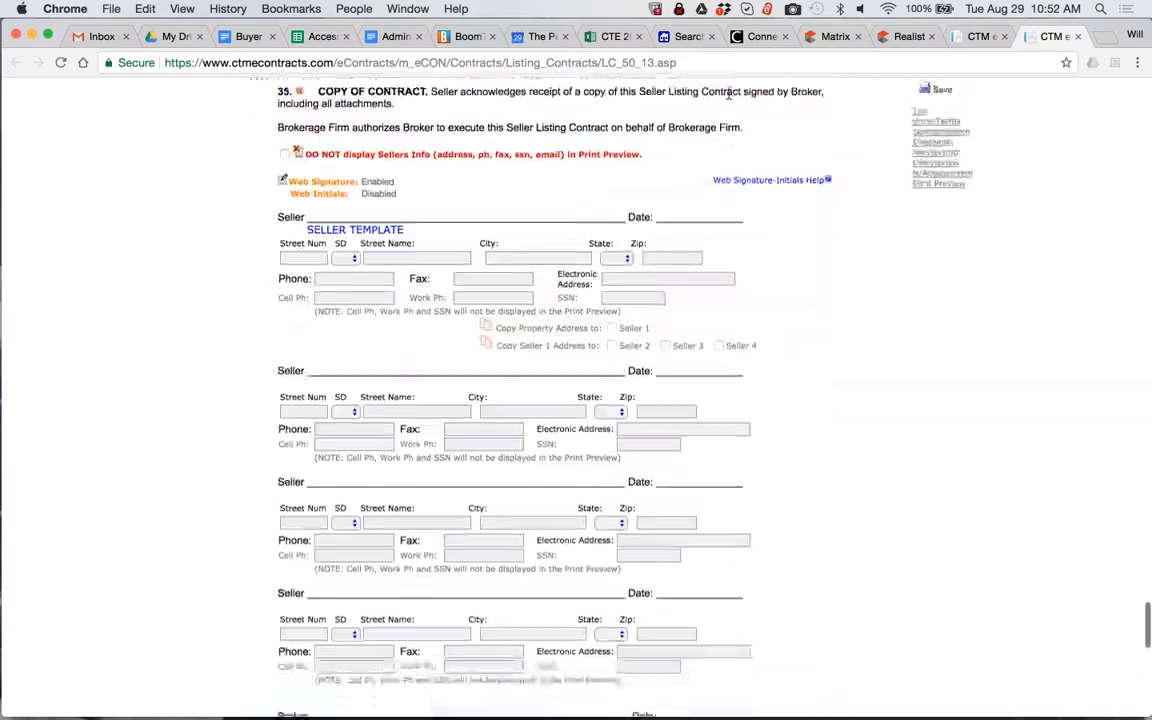
click(928, 103)
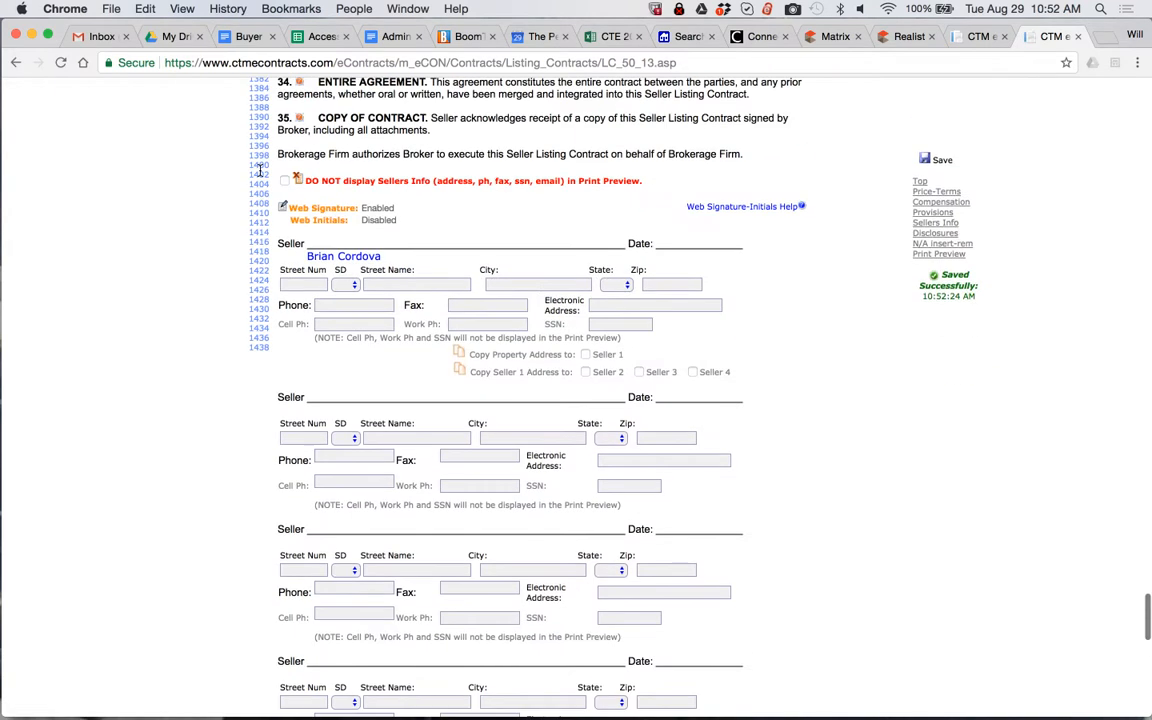
Copy the seller's e-mail from the BoomTown lead profile into the first seller's Electronic Address field, without the leading space
click(620, 305)
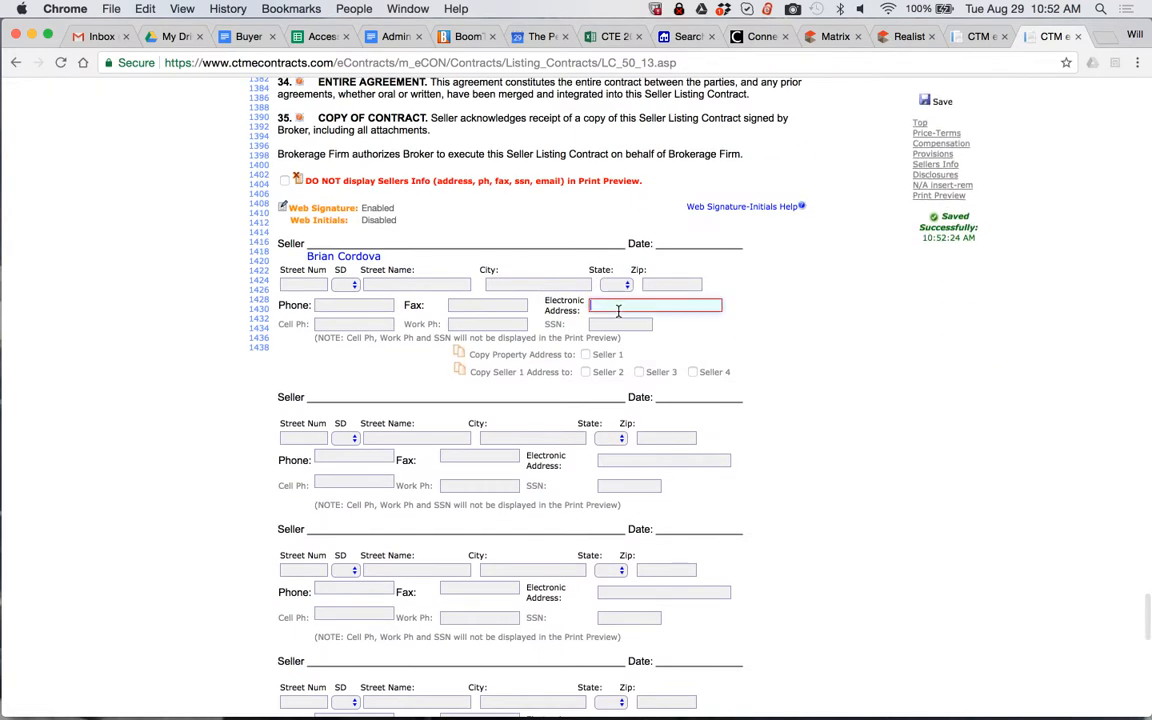
click(465, 37)
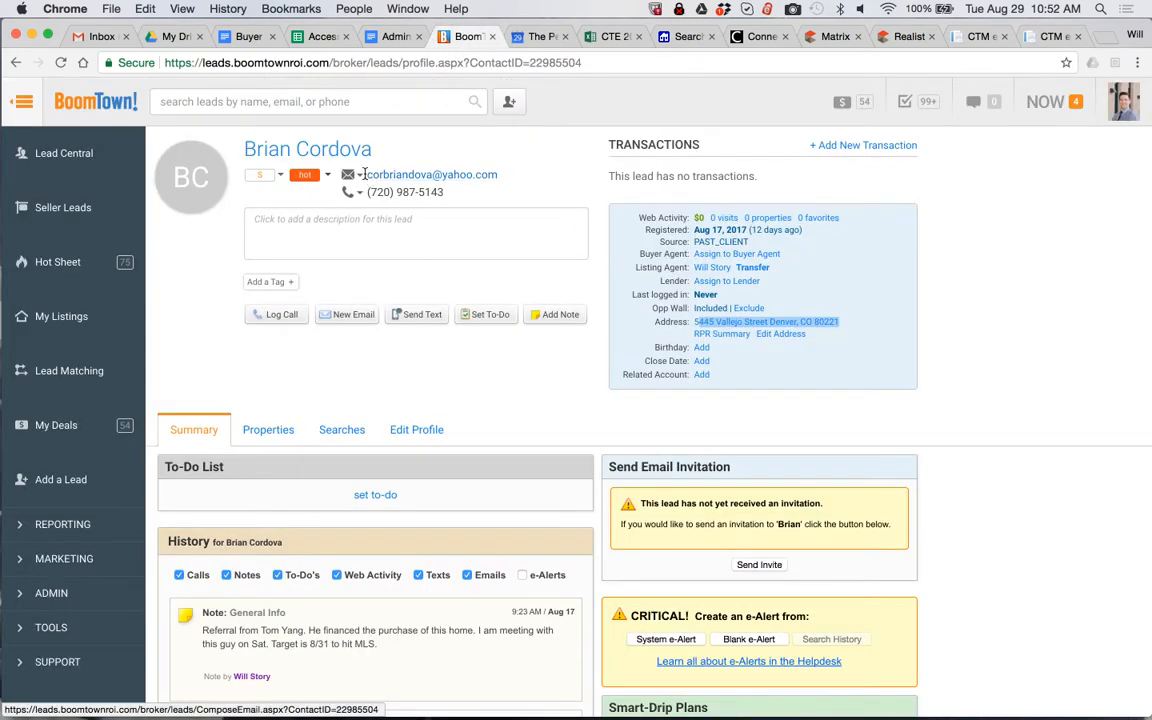
drag(364, 175, 481, 190)
key(super+c)
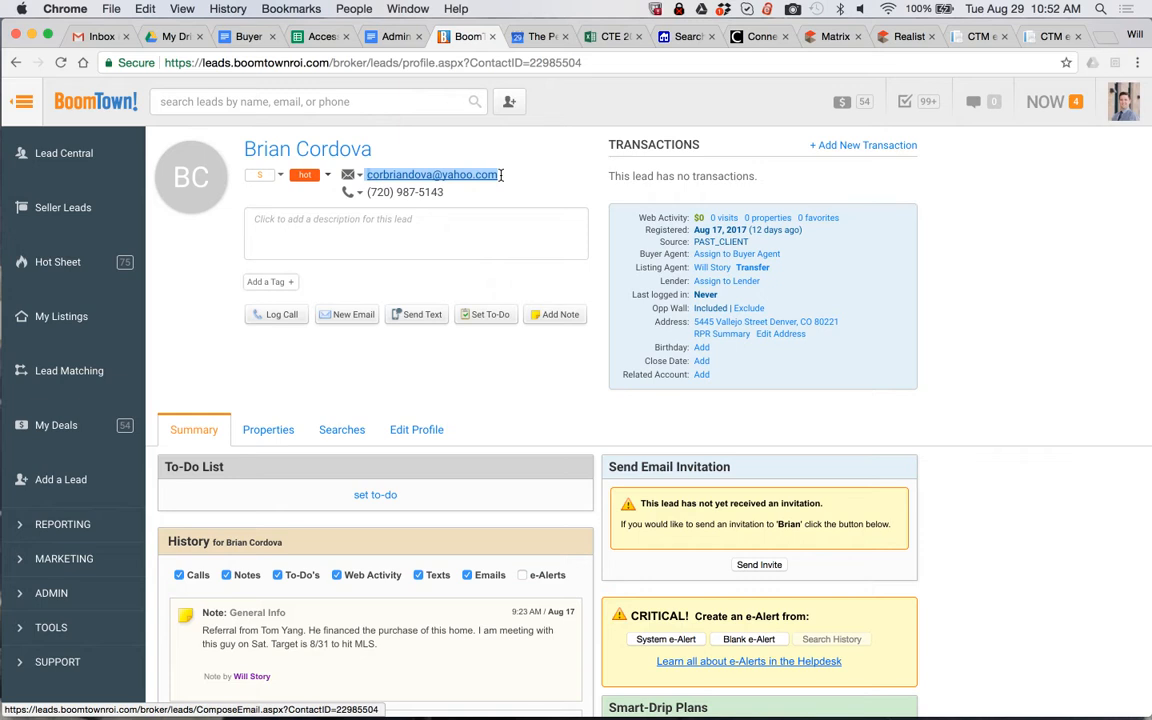
click(1055, 36)
key(super+v)
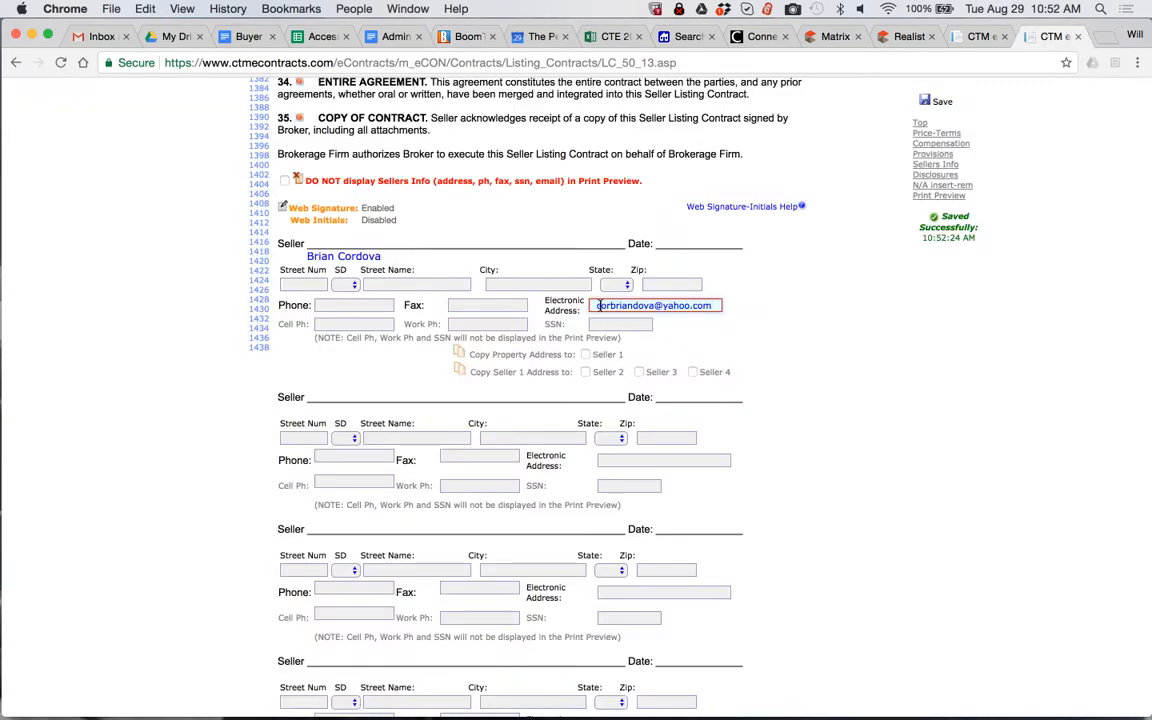
click(596, 305)
key(BackSpace)
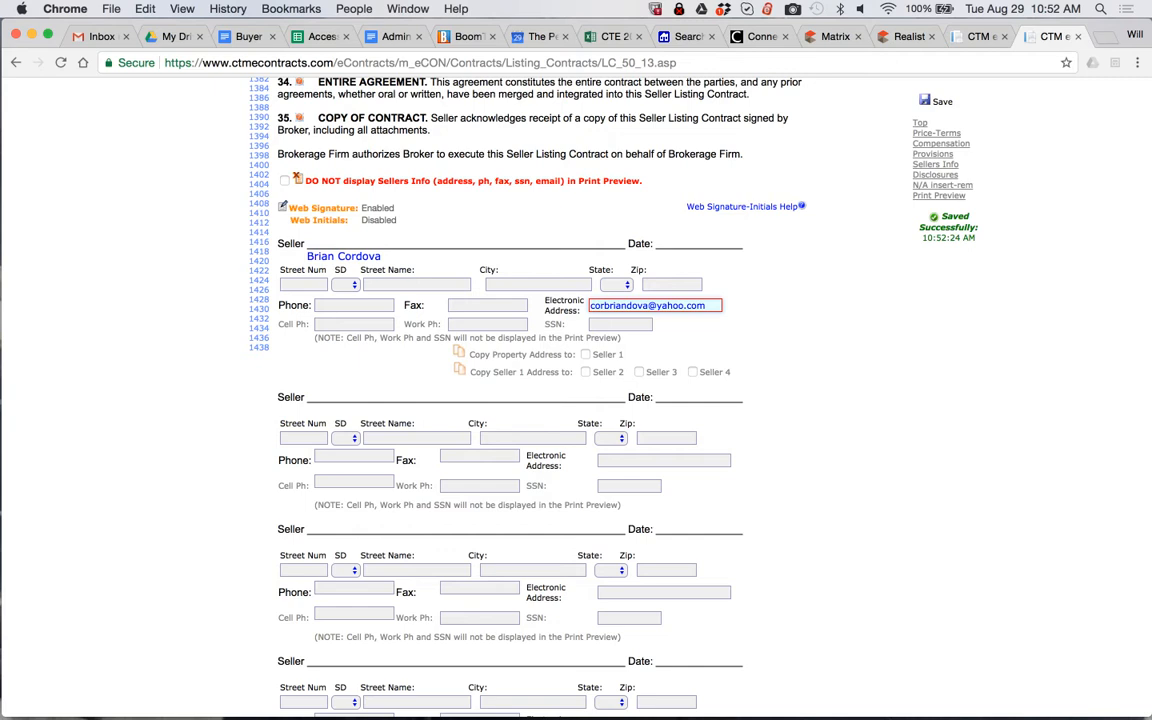
Copy the seller's phone number from the BoomTown profile into the first seller's Phone field without its space, then save and close the contract
click(350, 305)
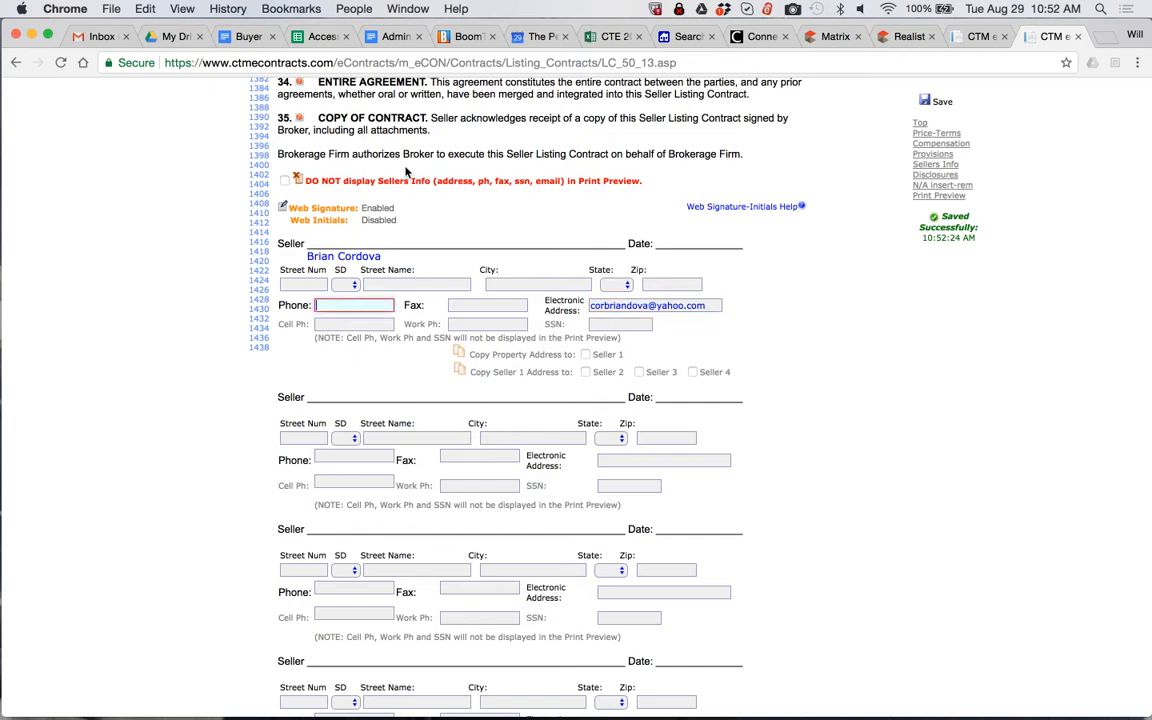
click(456, 40)
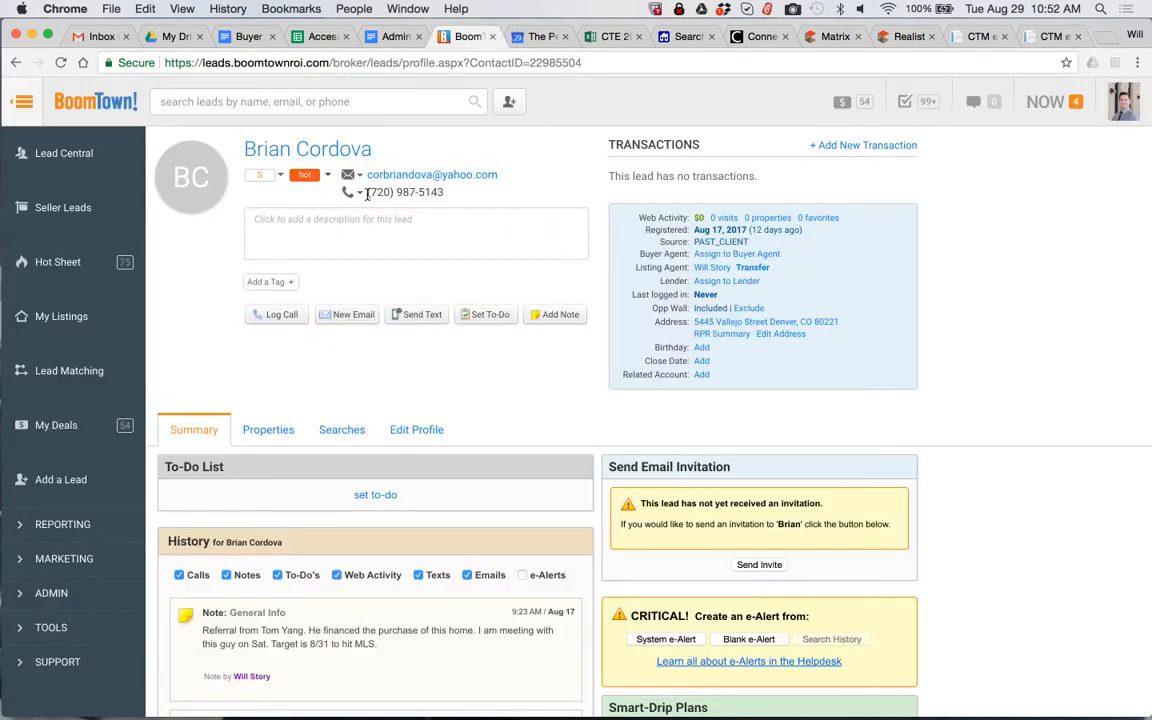
drag(367, 193, 445, 193)
key(super+c)
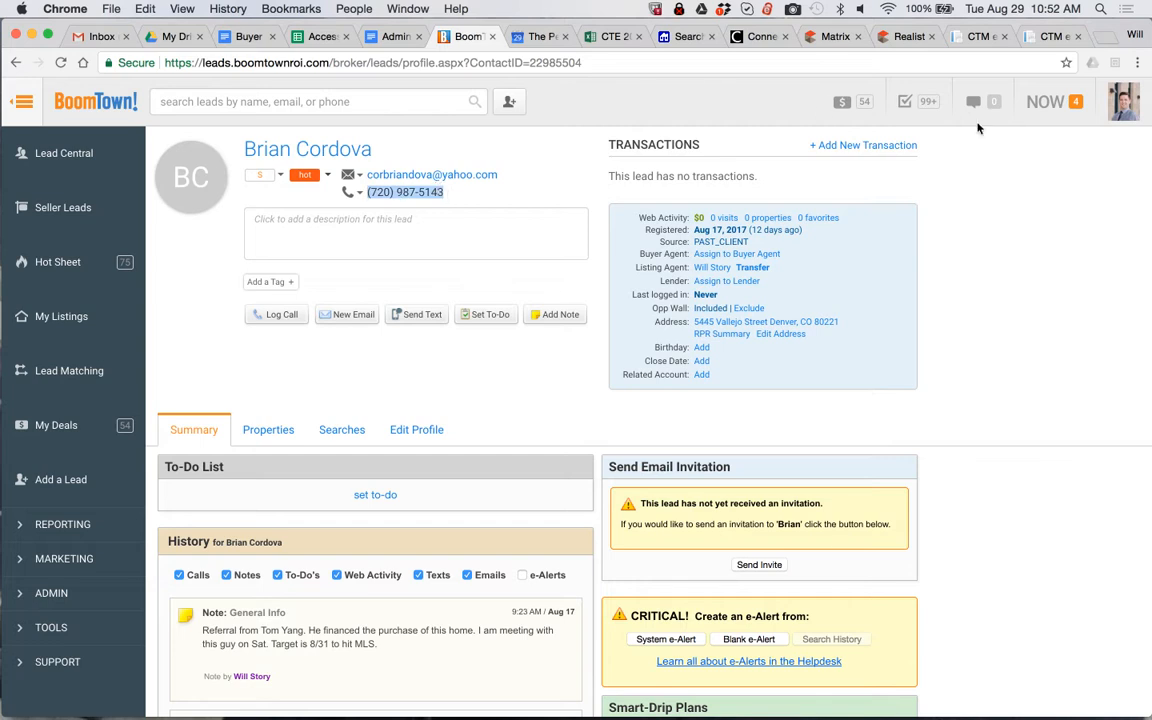
click(1050, 37)
key(super+v)
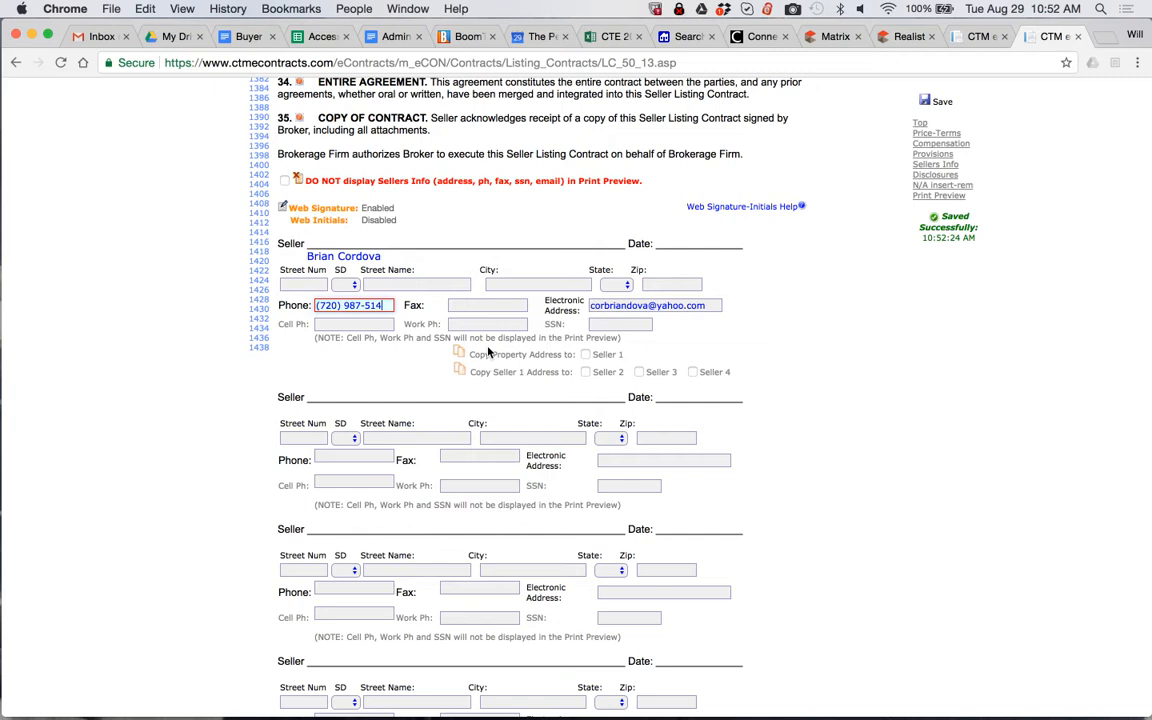
key(Left)
key(Left)
key(Left)
key(Left)
key(Left)
key(Left)
key(Left)
key(BackSpace)
click(928, 103)
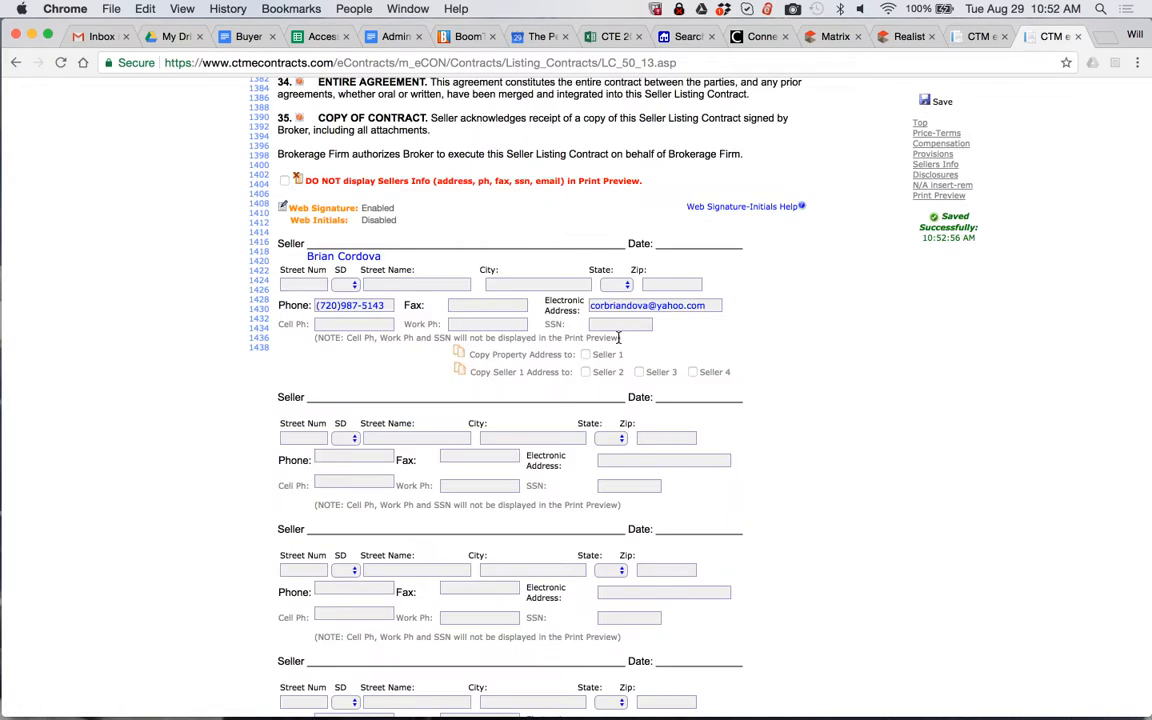
click(1077, 37)
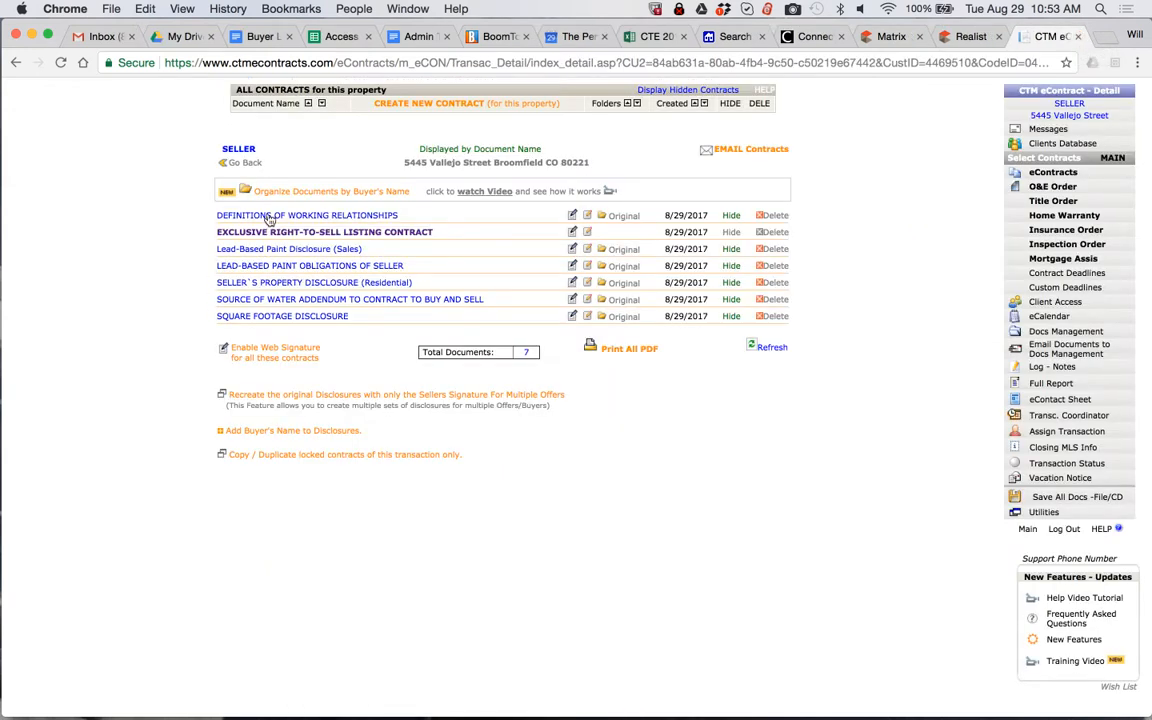
Open the Definitions of Working Relationships document and enter 8/29/17 as the date the broker provided it
click(285, 216)
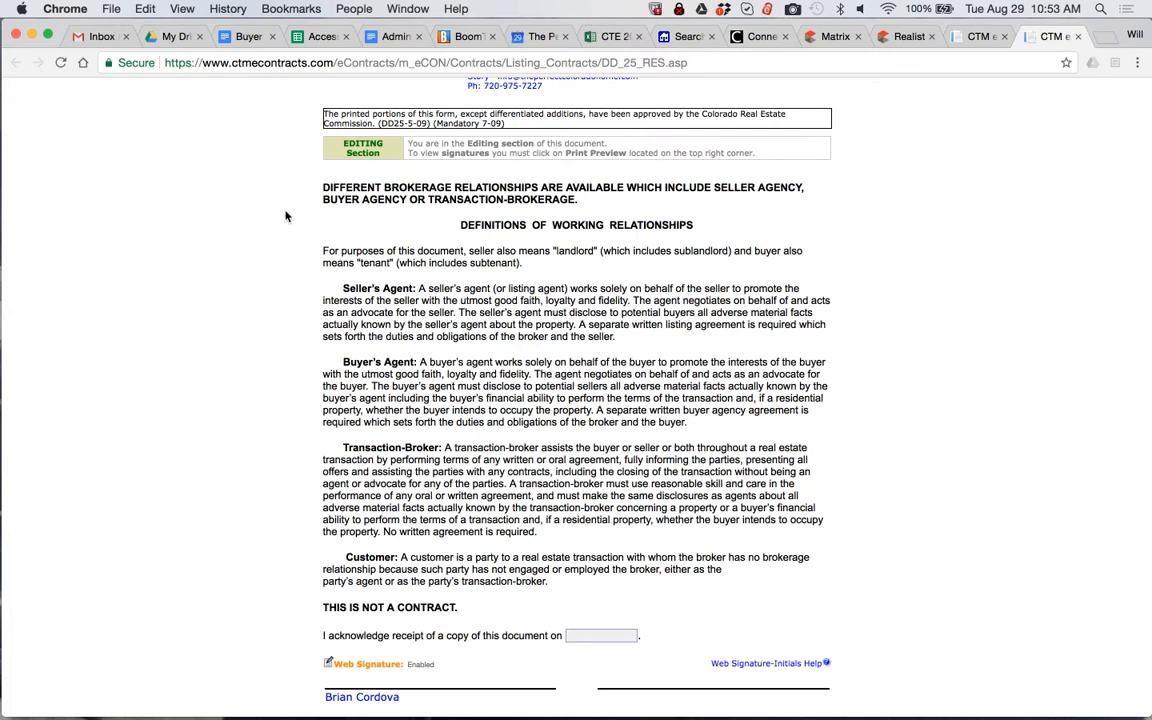
scroll(285, 216, down, 5)
click(380, 558)
text(8/29/17)
key(Tab)
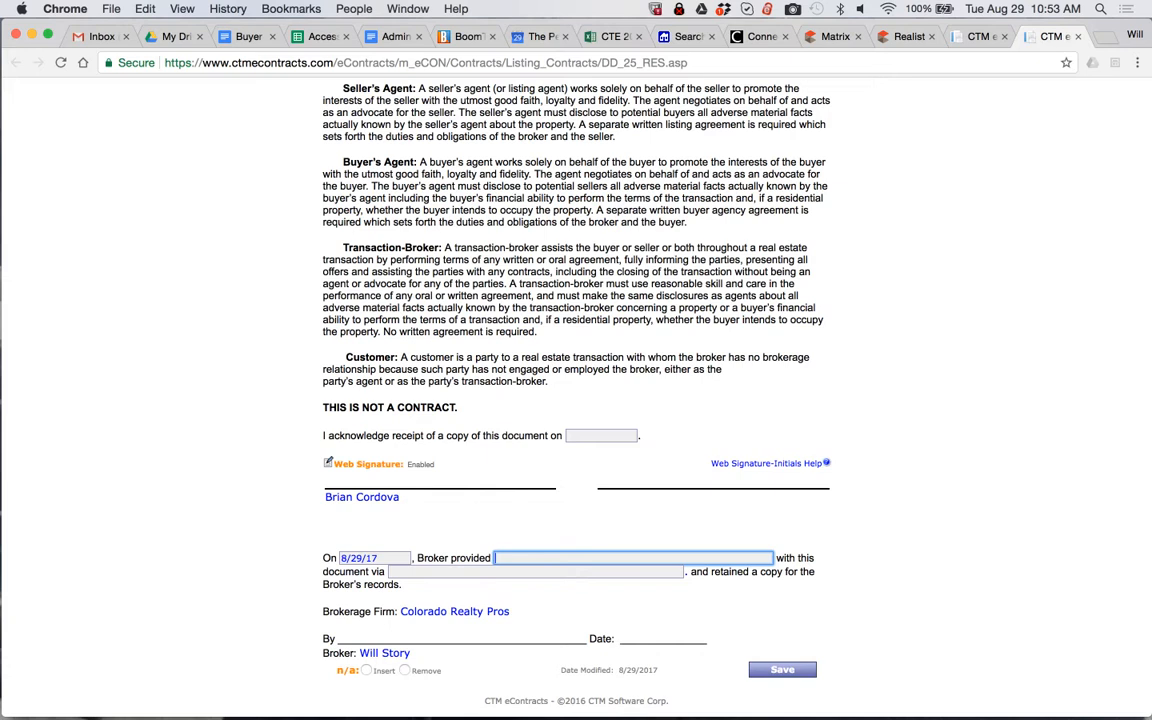
Fill in the seller's name as recipient and "electronic copy" as the delivery method, then save and close the document
drag(402, 497, 325, 493)
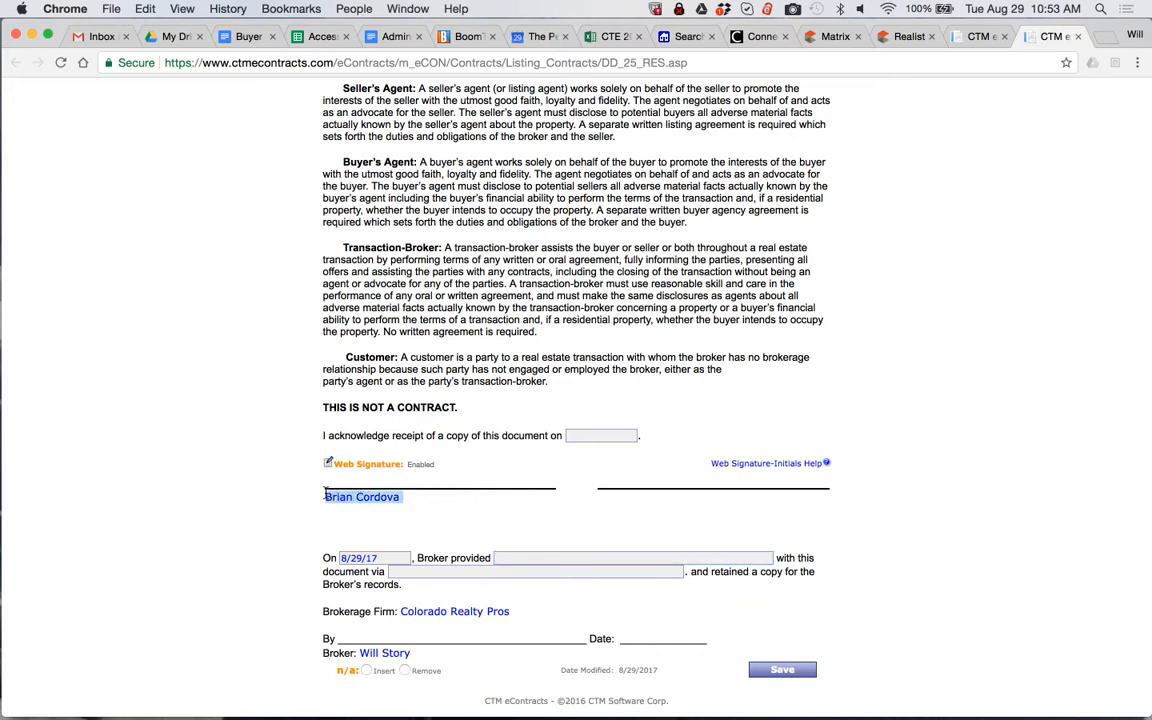
key(super+c)
click(517, 558)
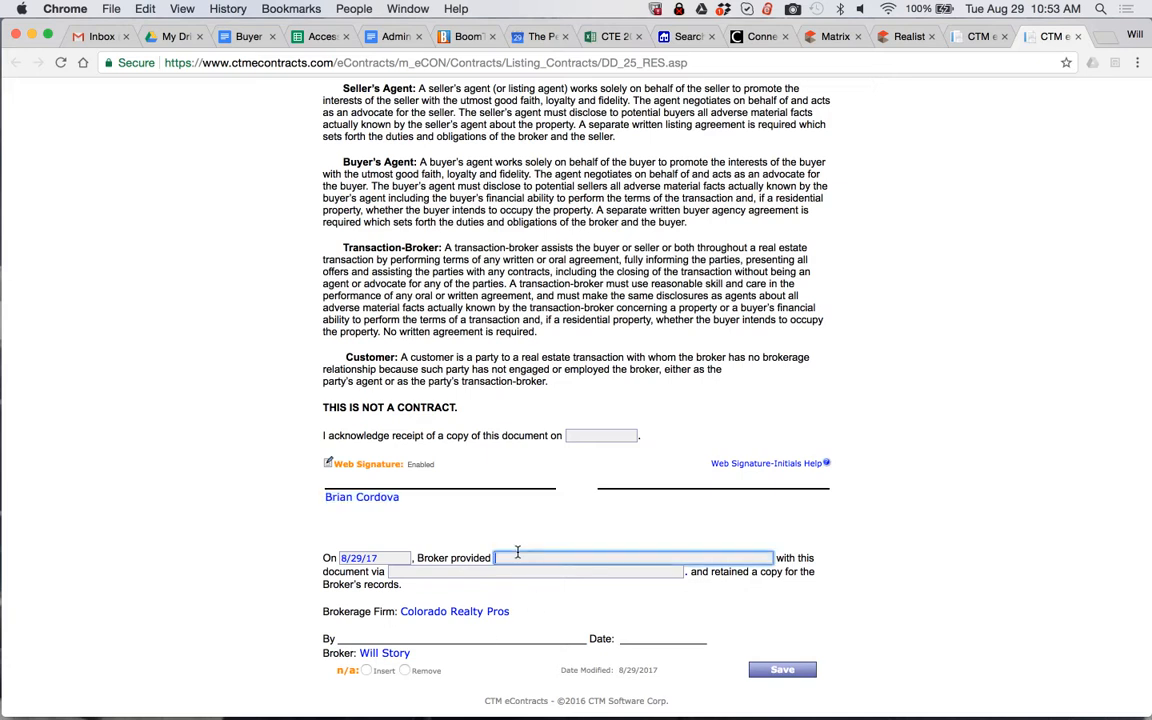
key(super+v)
key(Tab)
text(ele)
key(Down)
key(Return)
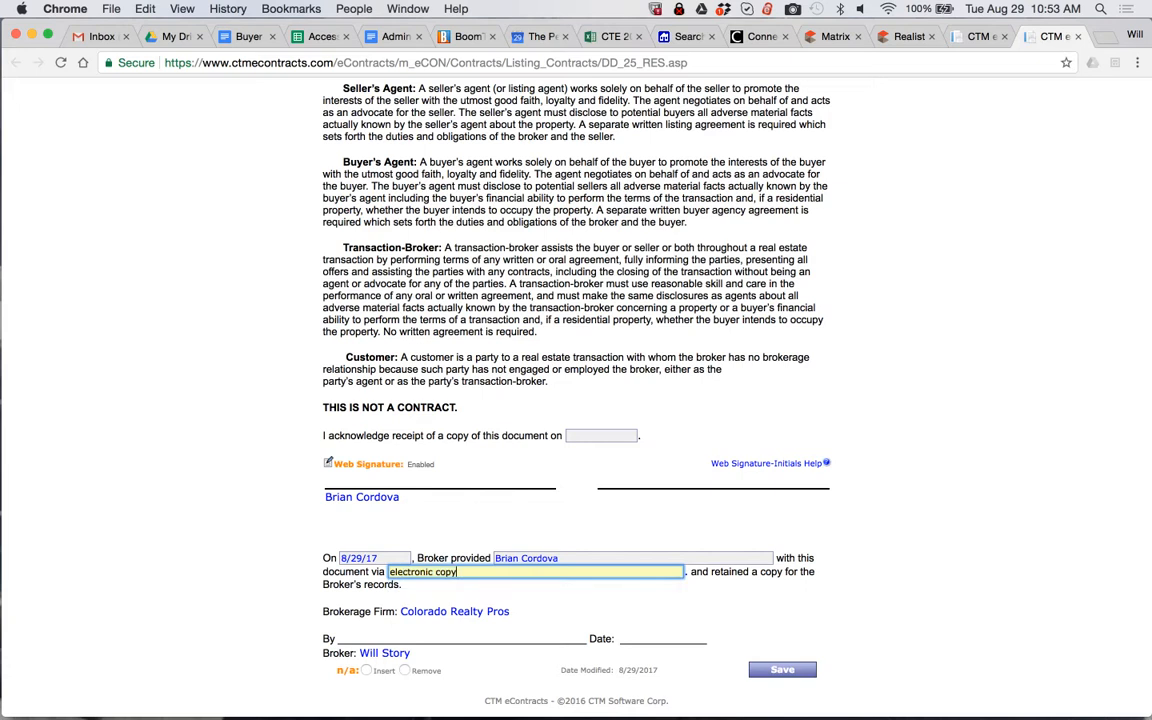
click(783, 671)
click(1078, 36)
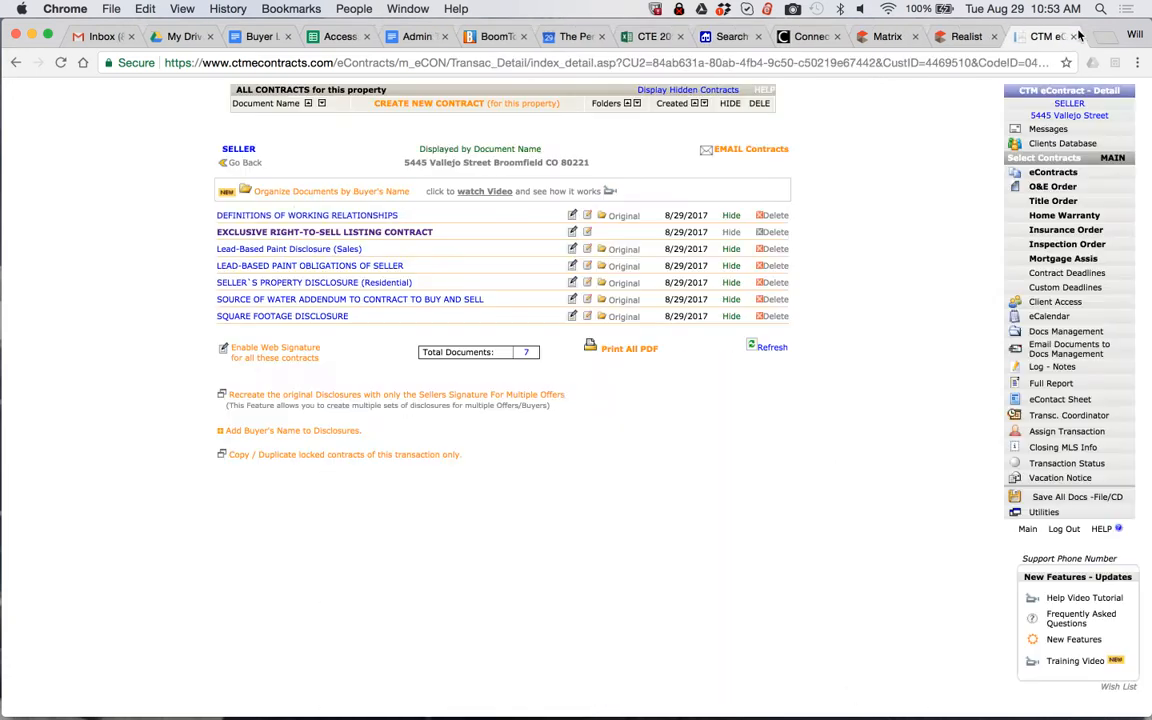
Mark no known lead-based paint hazards and no reports or records in the Lead-Based Paint Disclosure (Sales), then save and close it
click(308, 250)
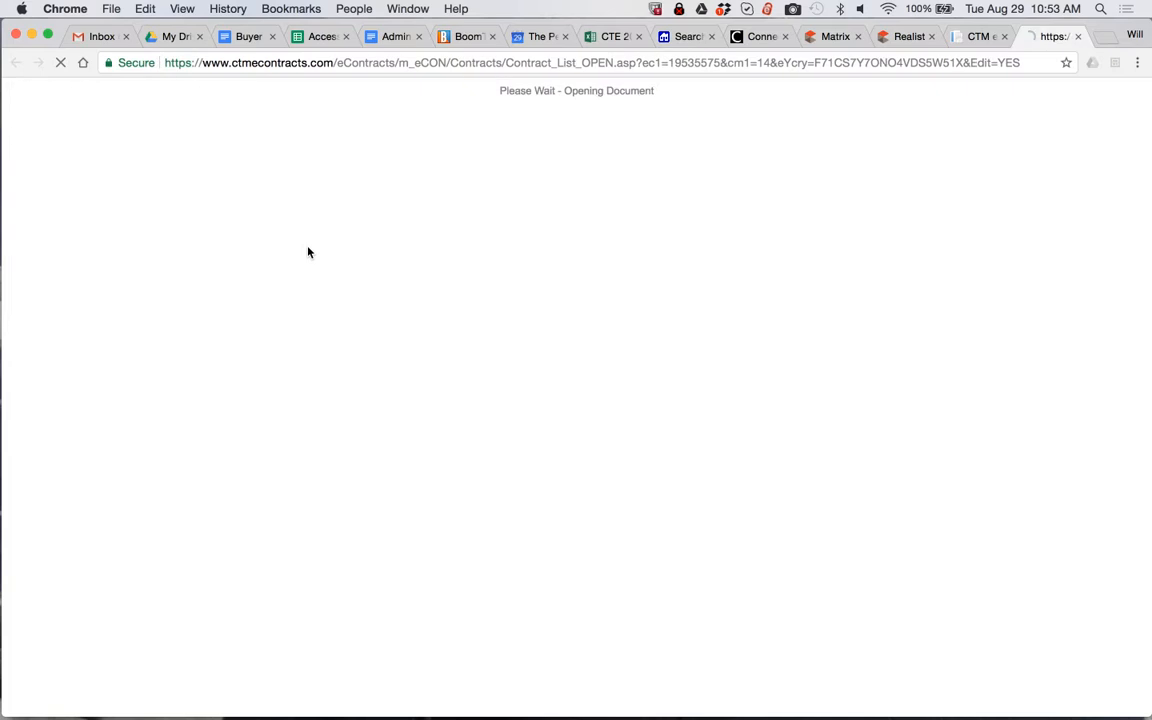
scroll(308, 251, down, 3)
scroll(308, 251, down, 2)
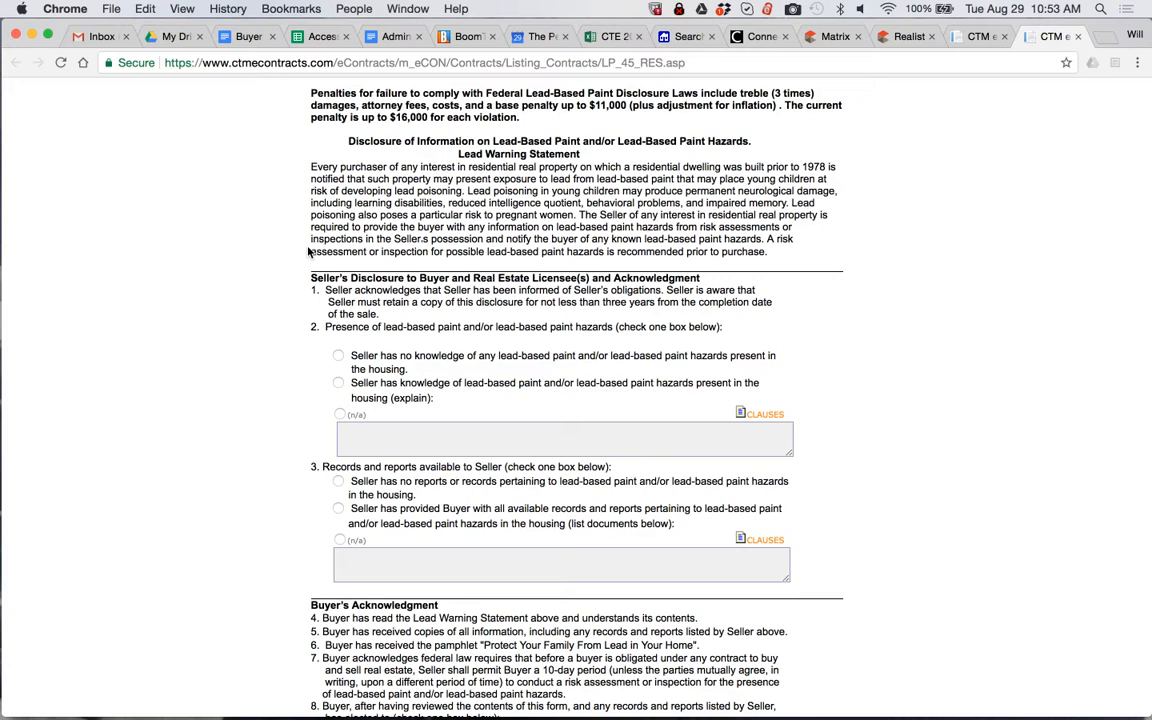
click(339, 358)
scroll(338, 484, down, 4)
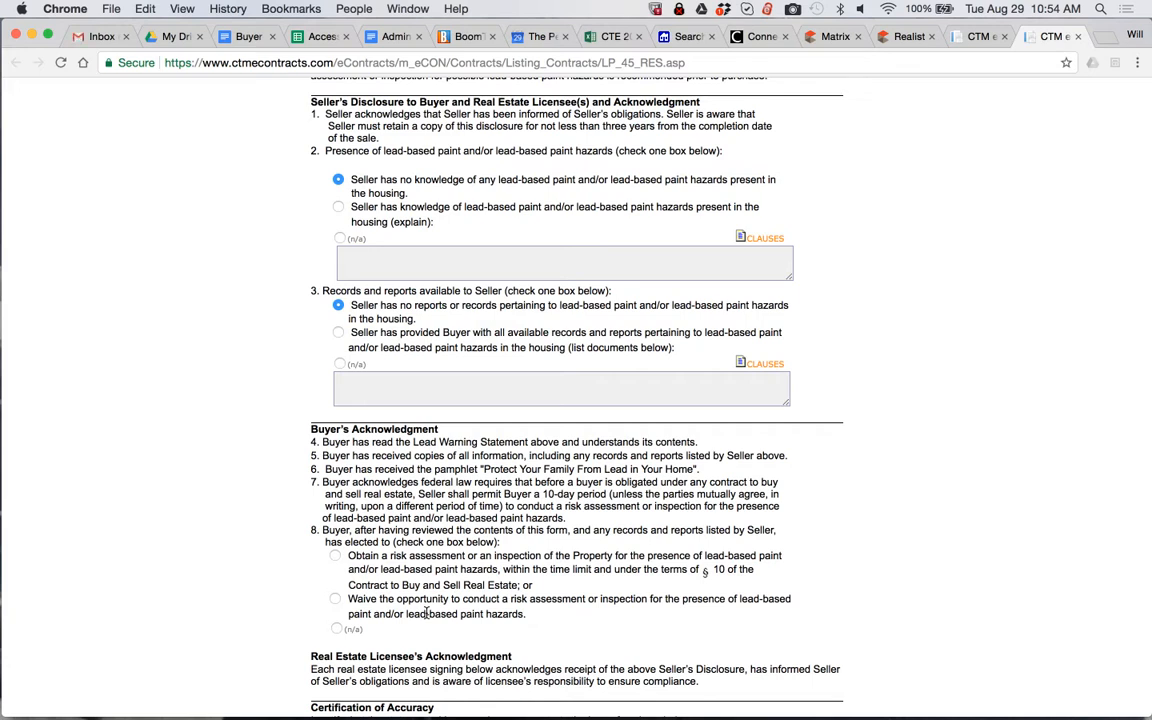
scroll(427, 613, up, 11)
click(665, 93)
scroll(840, 300, down, 9)
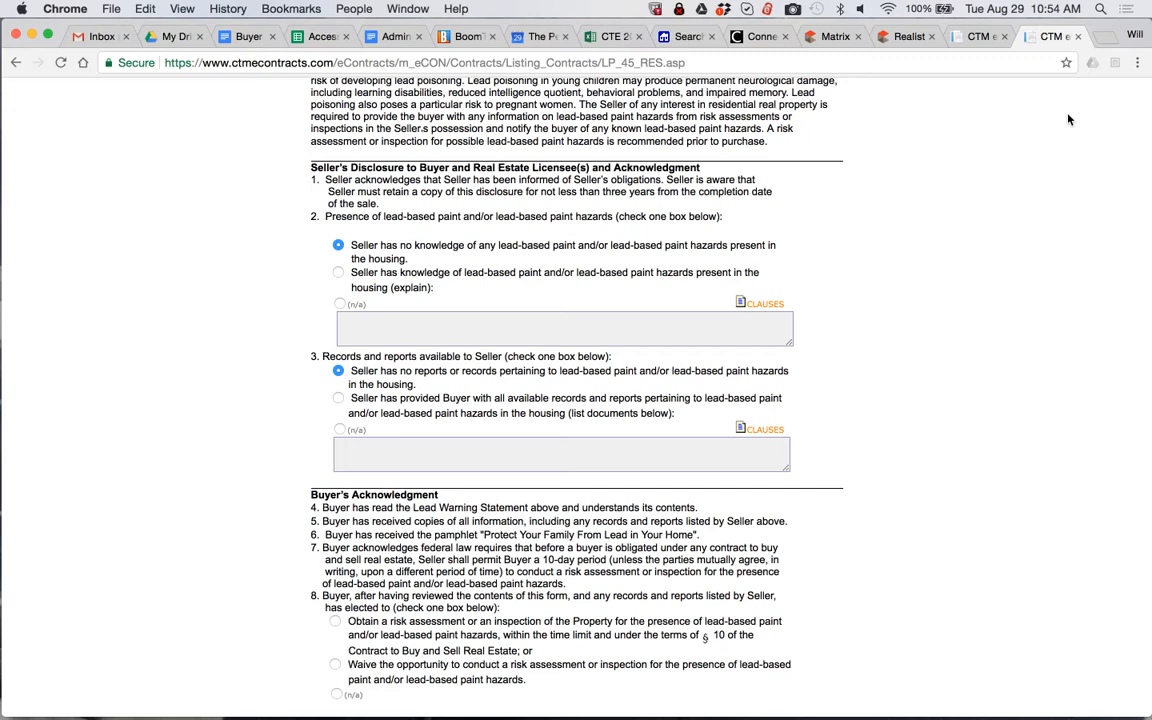
key(super+w)
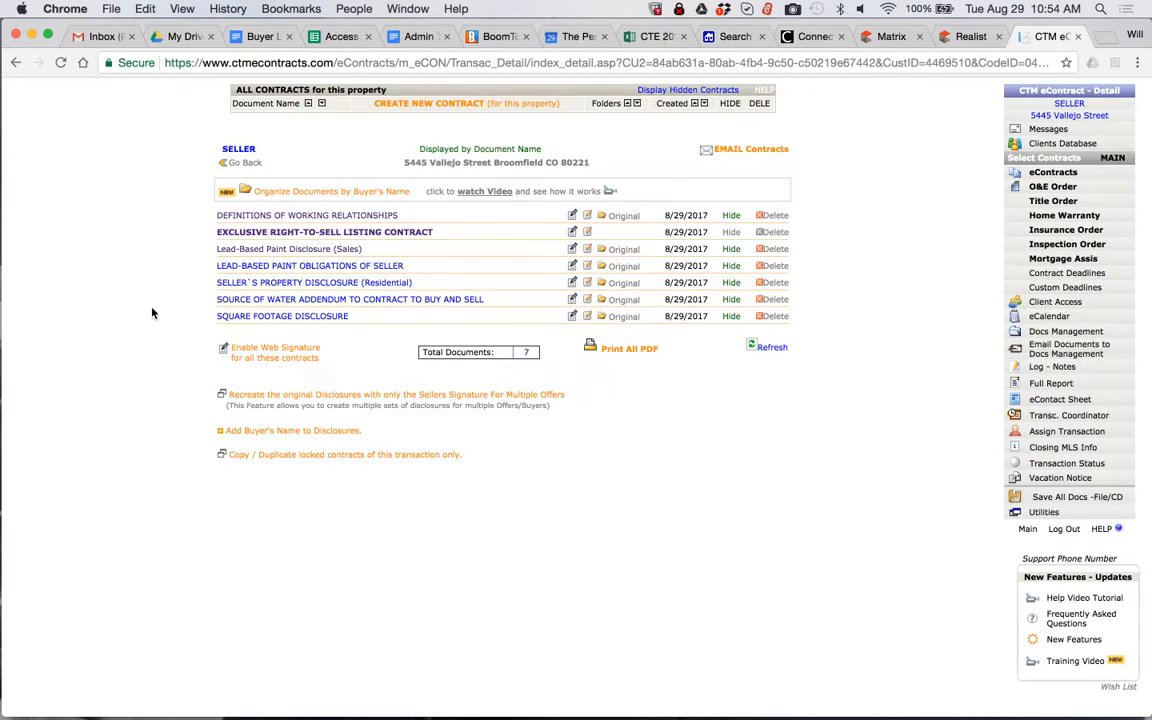
Open the Lead-Based Paint Obligations of Seller form, look over its terms and signature block, and close it
click(267, 265)
scroll(269, 265, down, 3)
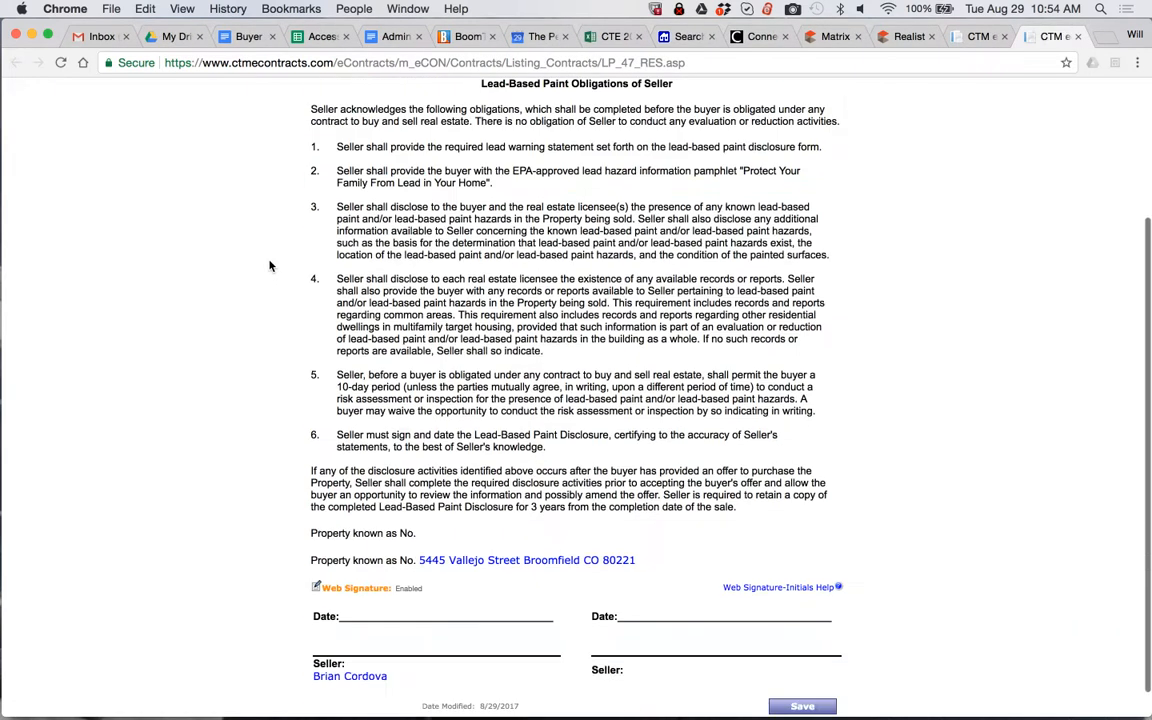
scroll(269, 265, up, 3)
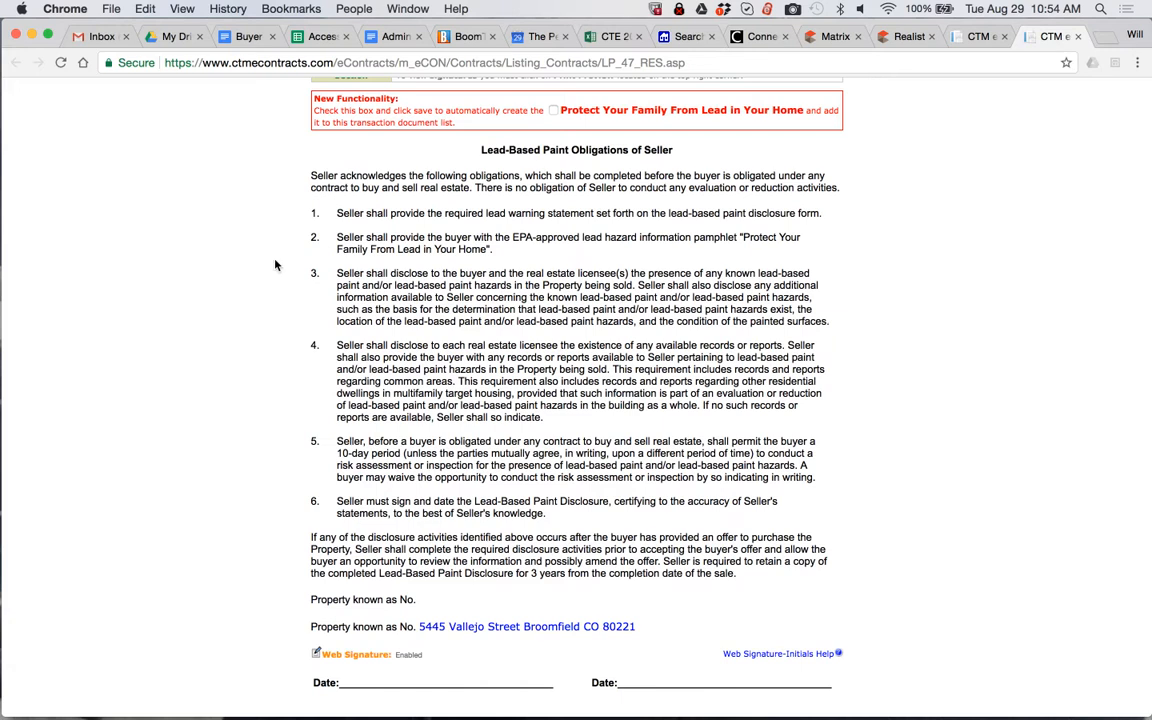
key(super+w)
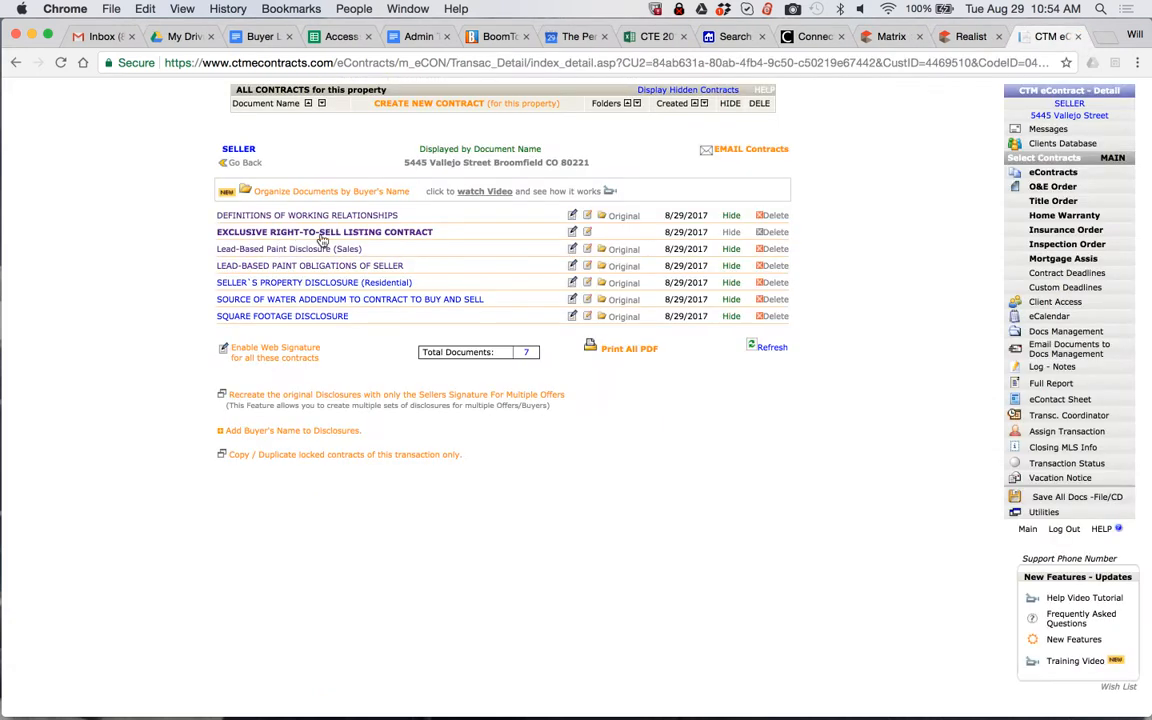
Open the Seller's Property Disclosure (Residential), look over its condition tables, and close it without filling anything in
click(271, 284)
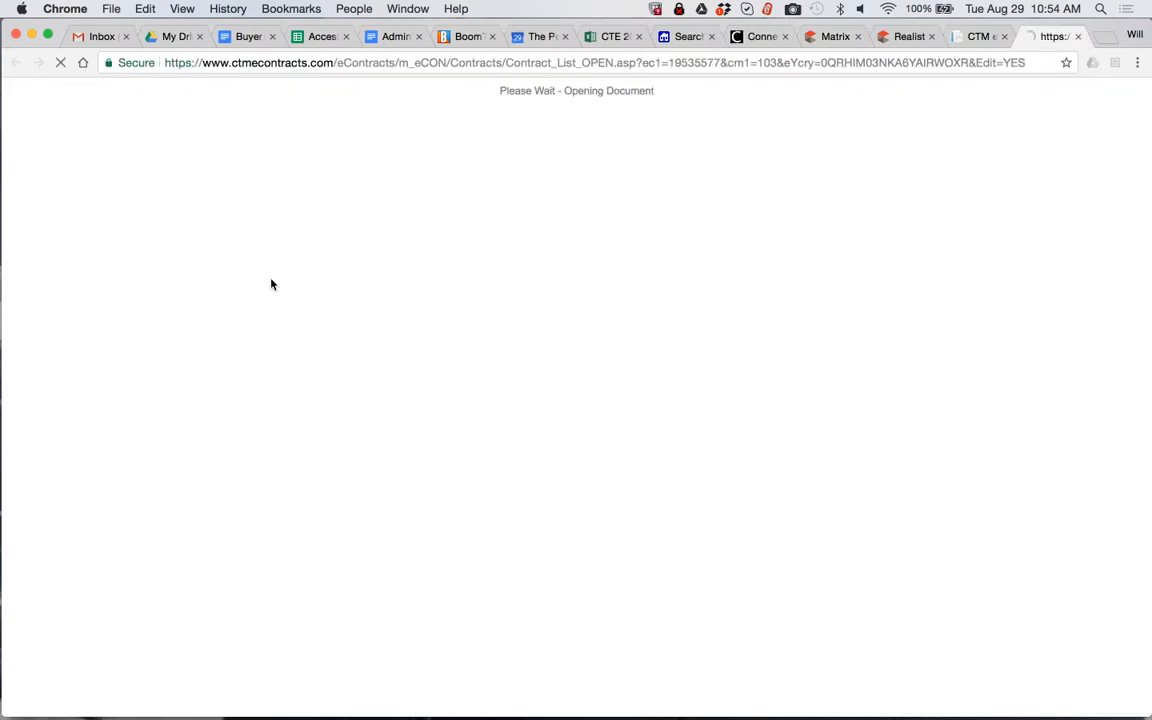
scroll(271, 284, down, 4)
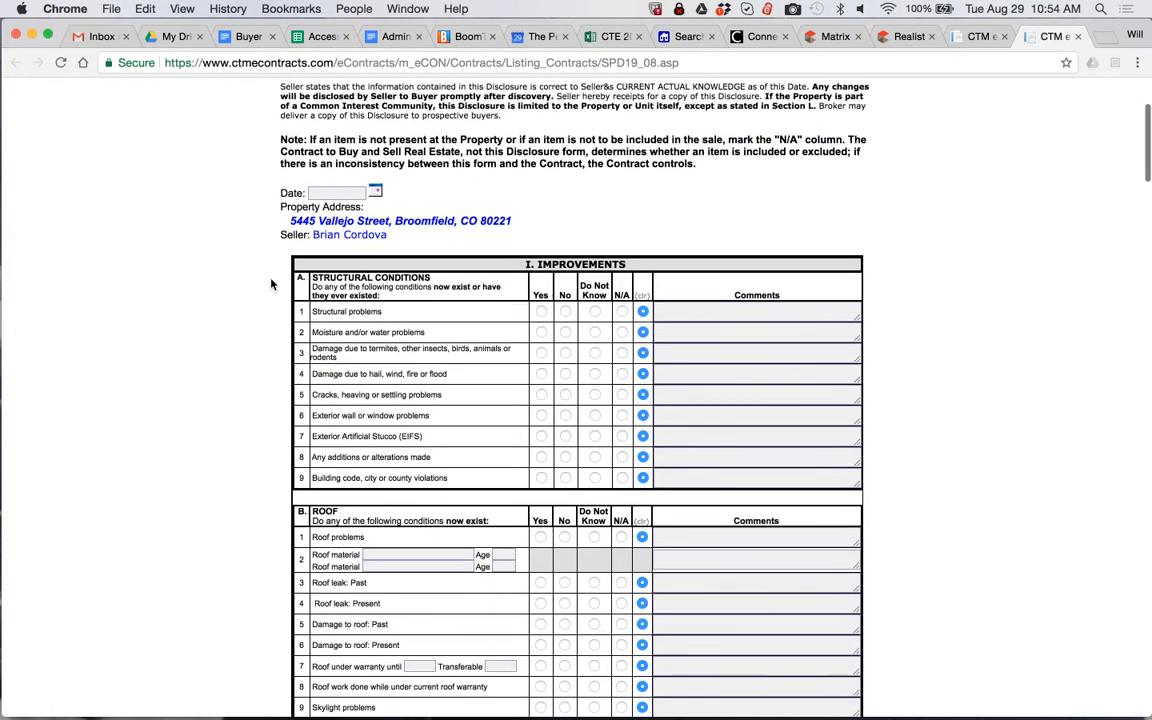
scroll(271, 284, down, 8)
scroll(268, 235, up, 12)
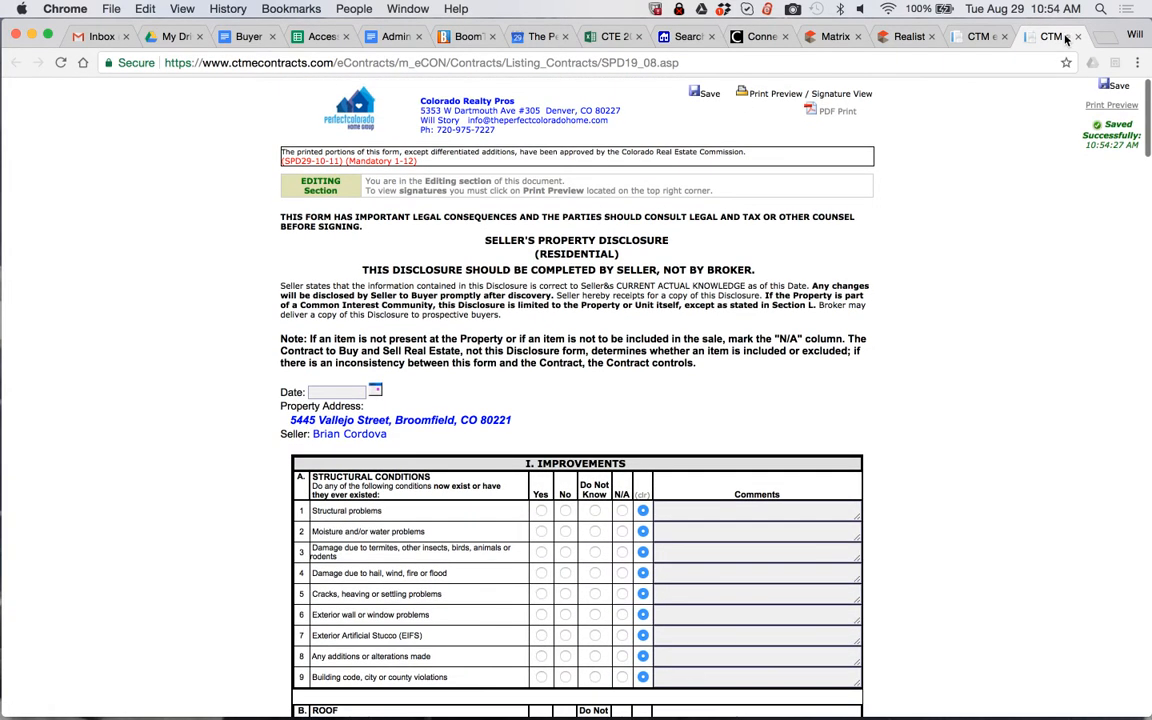
click(1077, 36)
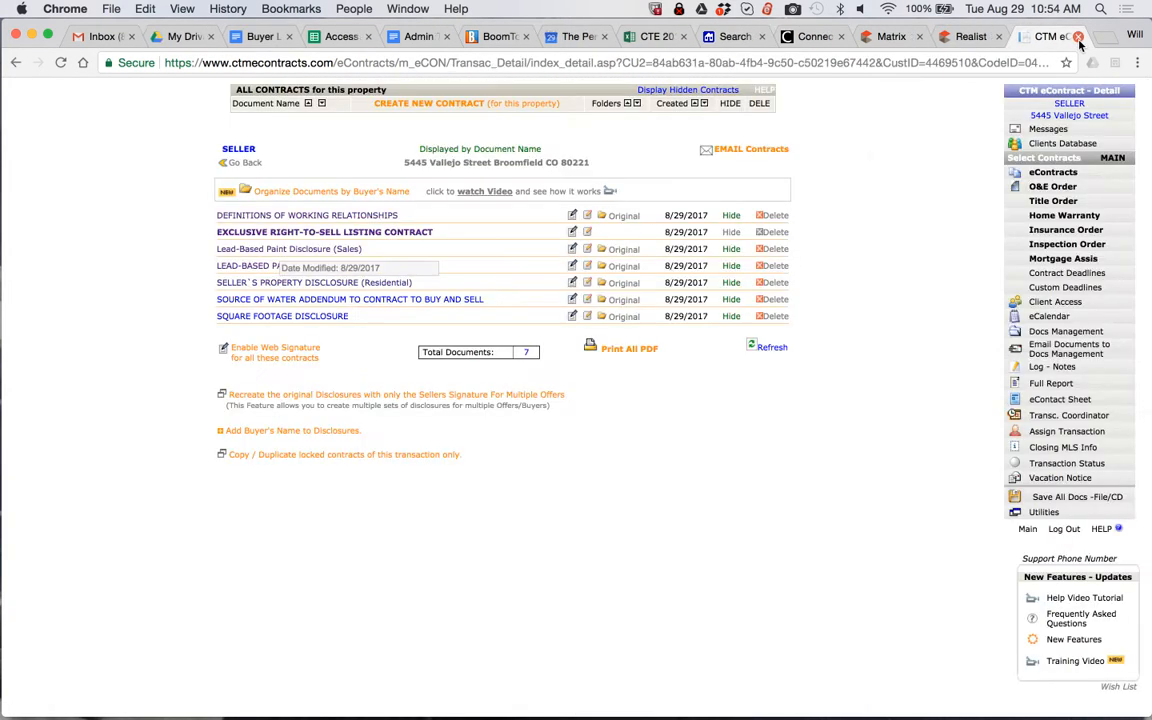
Open the Source of Water Addendum to Contract to Buy and Sell and set its date to 08/29/2017
click(248, 301)
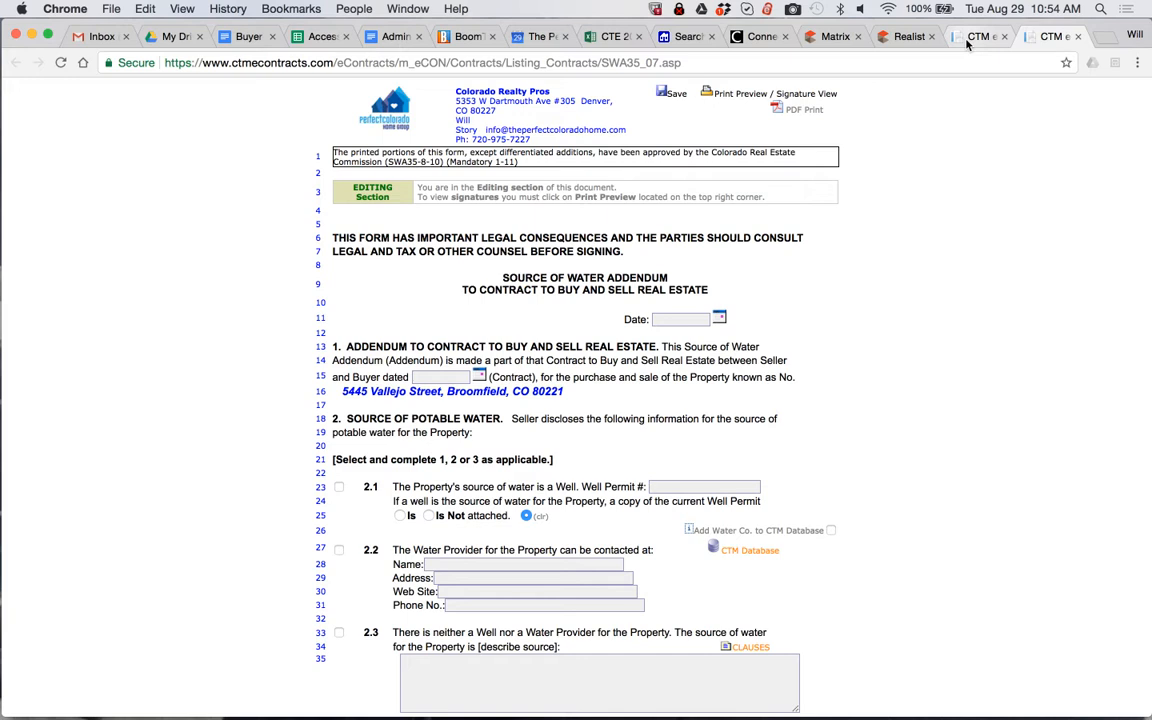
scroll(445, 340, down, 3)
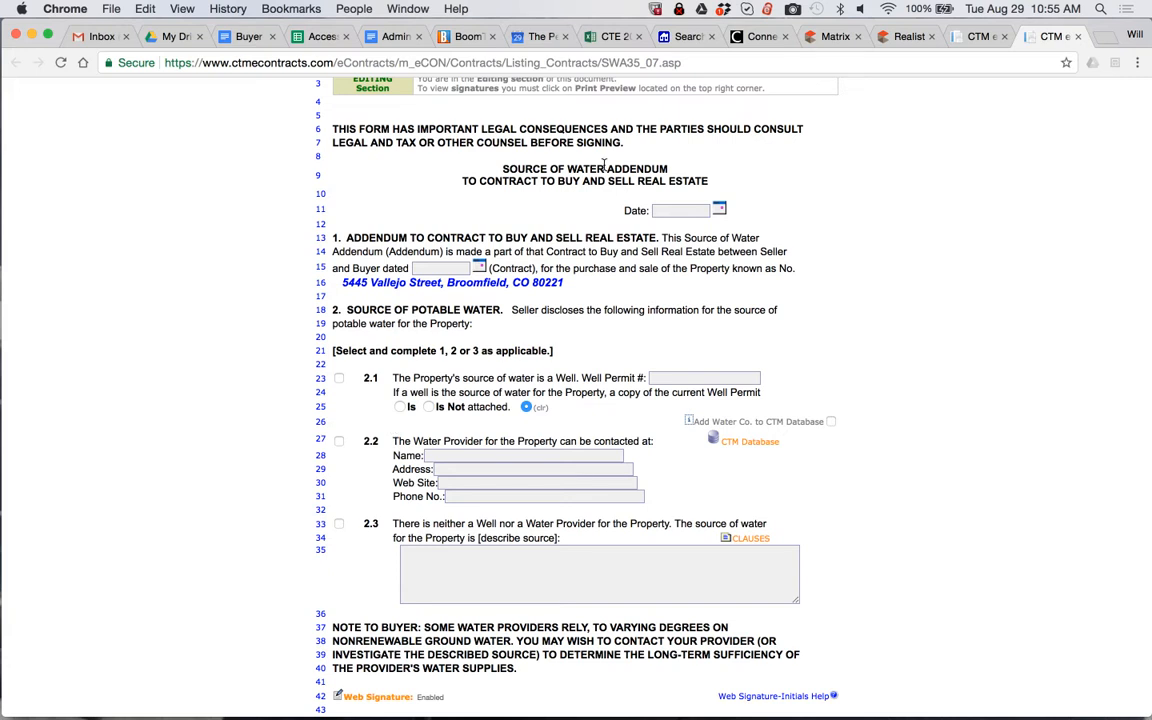
click(670, 210)
click(716, 340)
Look up "denver" in the CTM water company database and fill section 2.2 with Denver Public Water as the water provider
scroll(439, 330, down, 1)
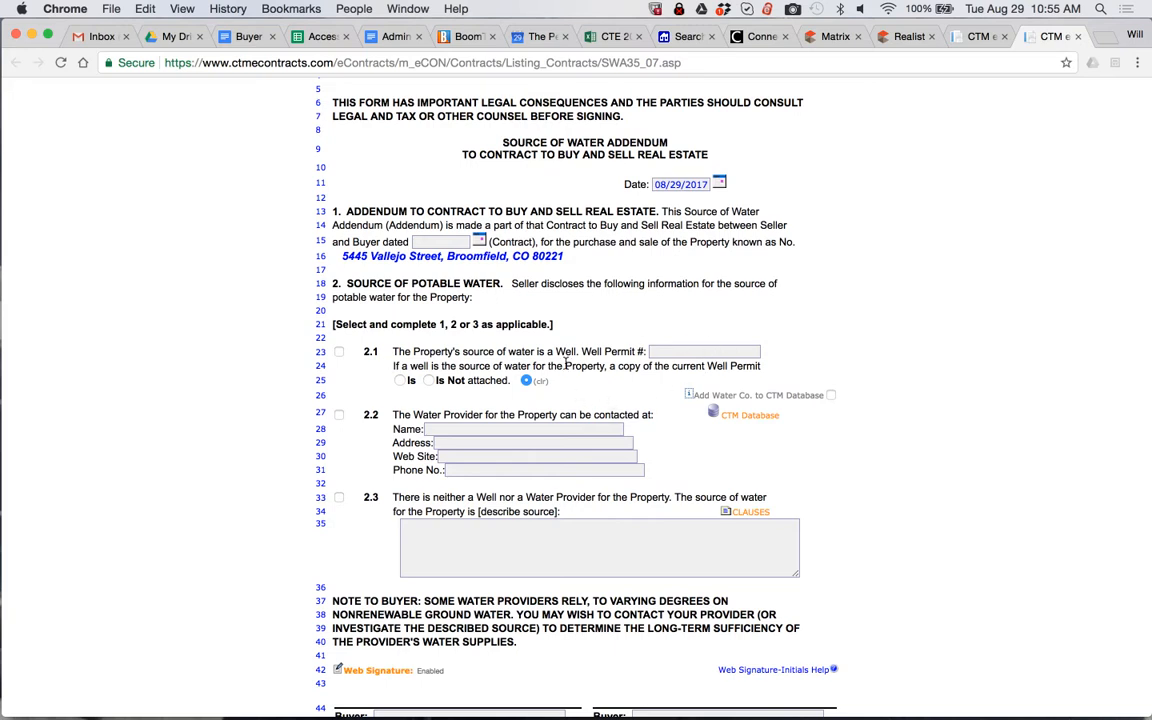
scroll(565, 364, down, 1)
scroll(565, 364, down, 1)
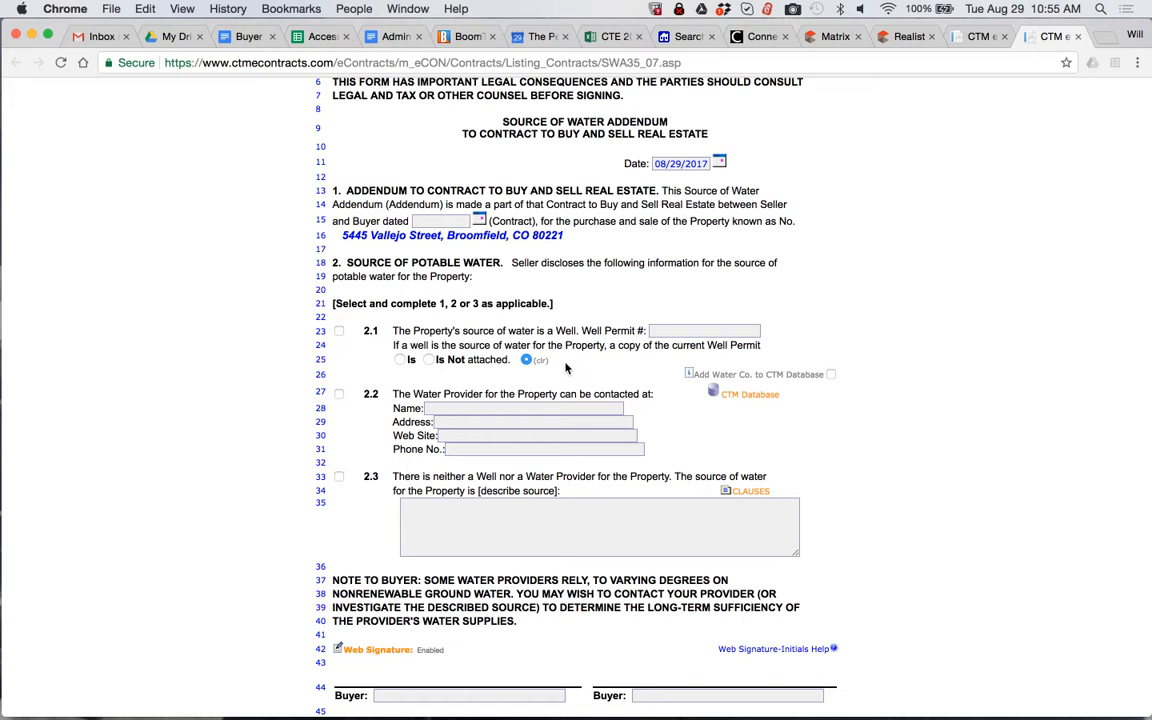
click(742, 394)
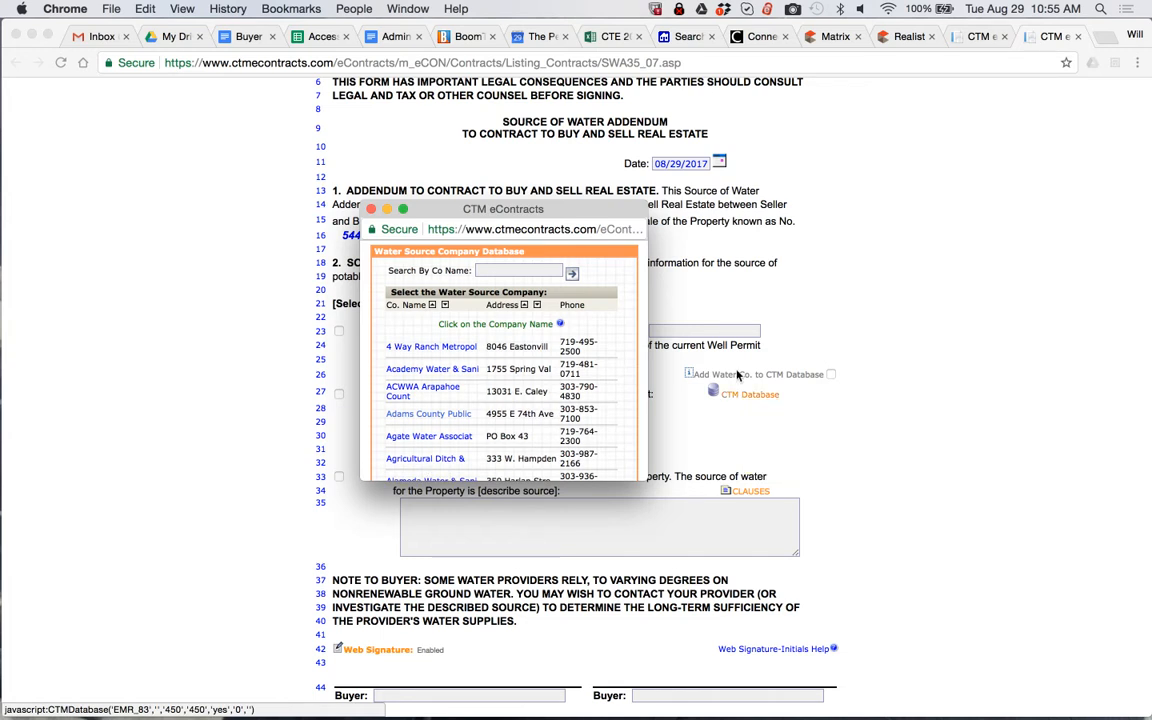
click(492, 270)
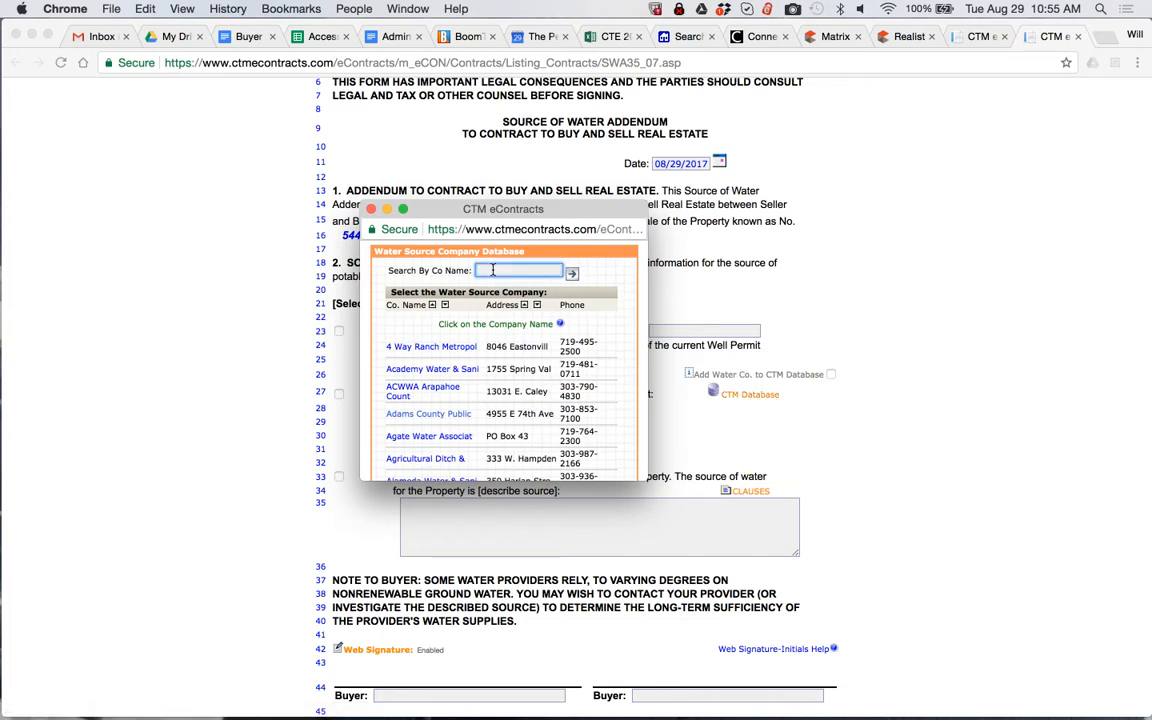
text(denver)
key(Return)
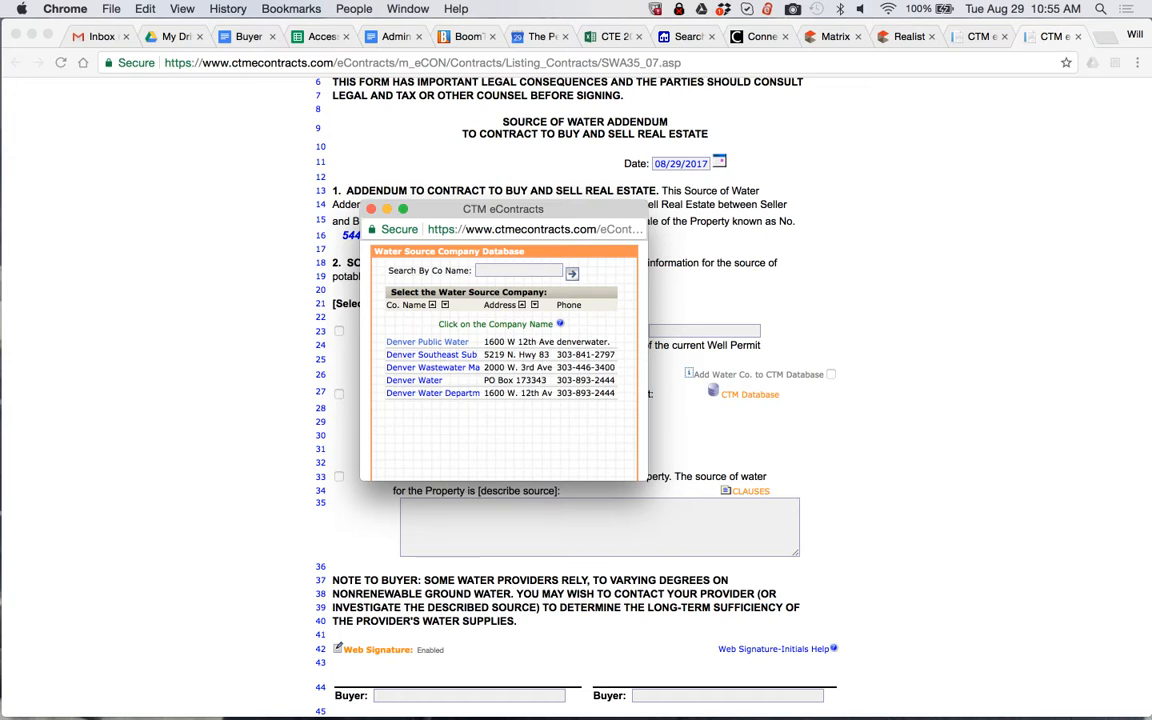
click(433, 354)
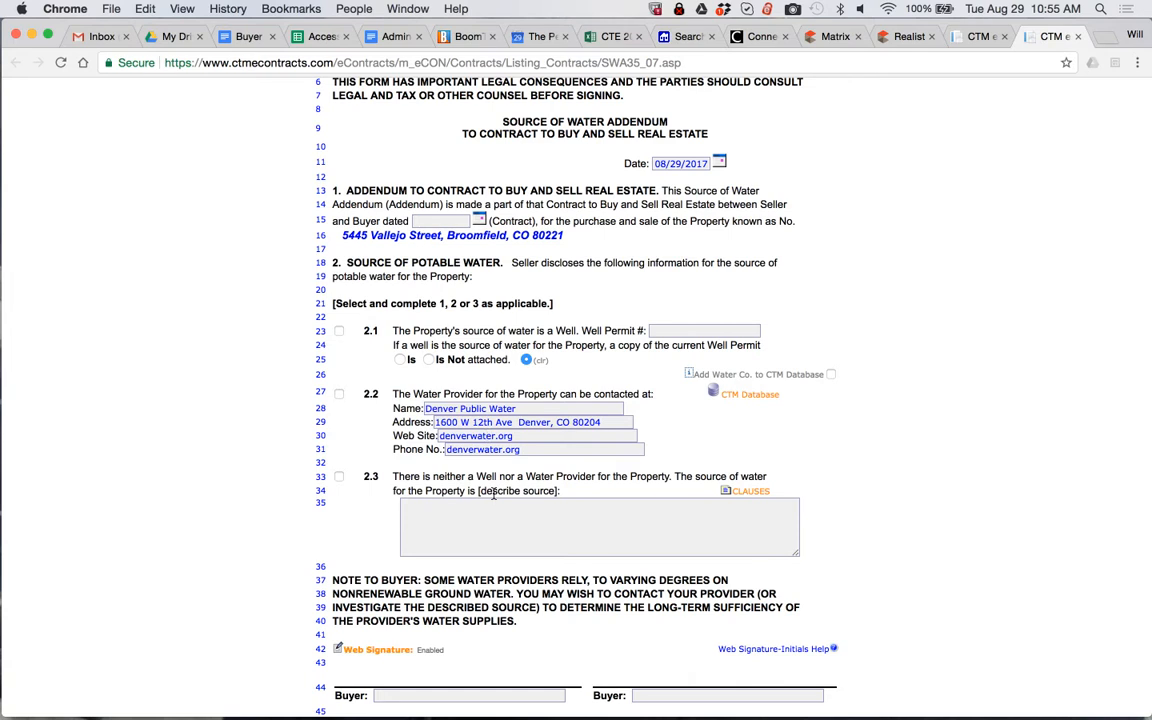
Reopen the water company database for section 2.2, browse its list of providers, and close it without choosing one
scroll(492, 493, down, 5)
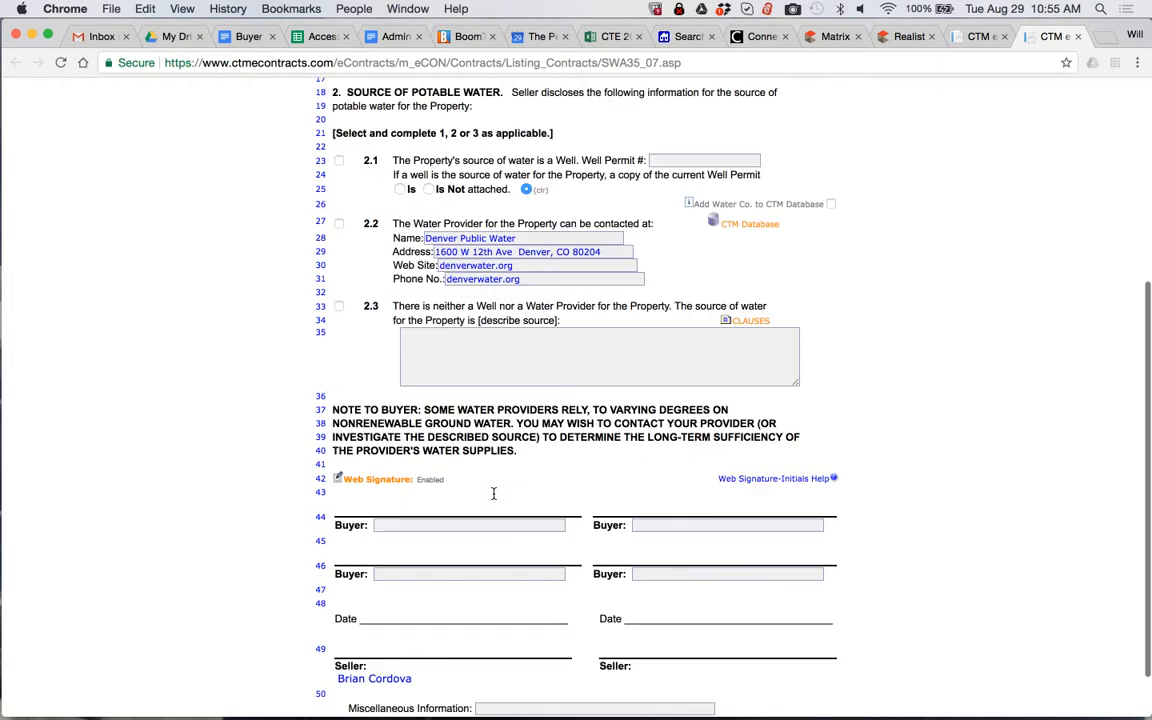
click(745, 173)
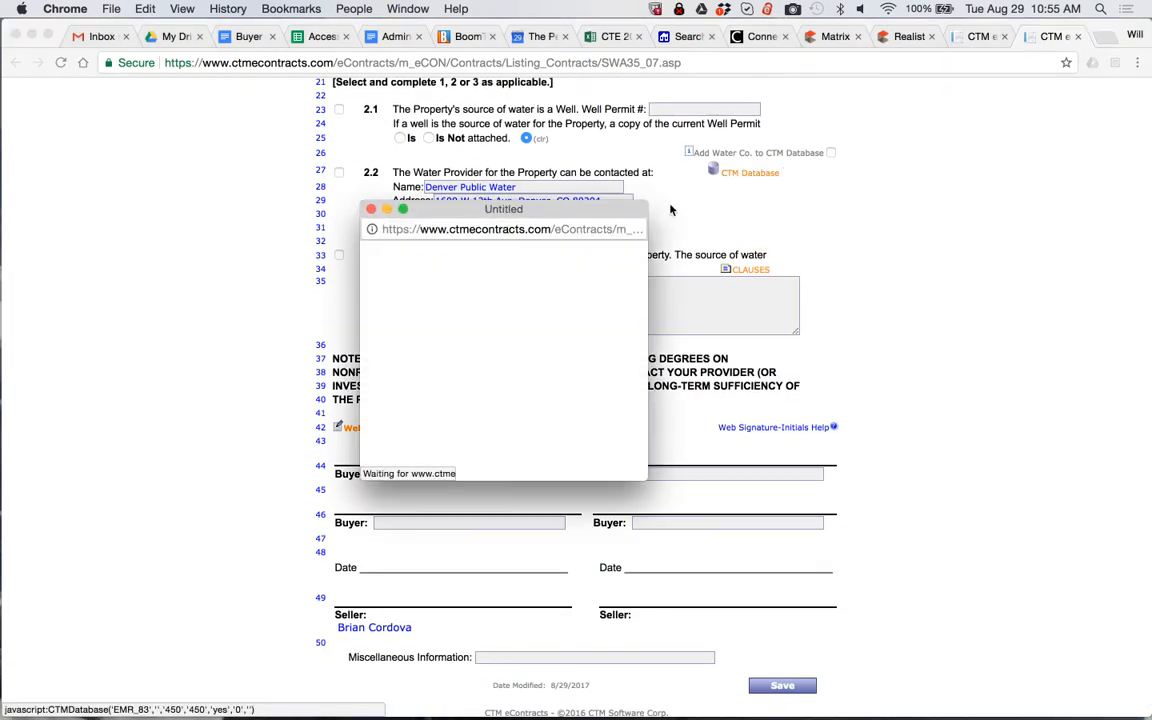
scroll(432, 344, down, 10)
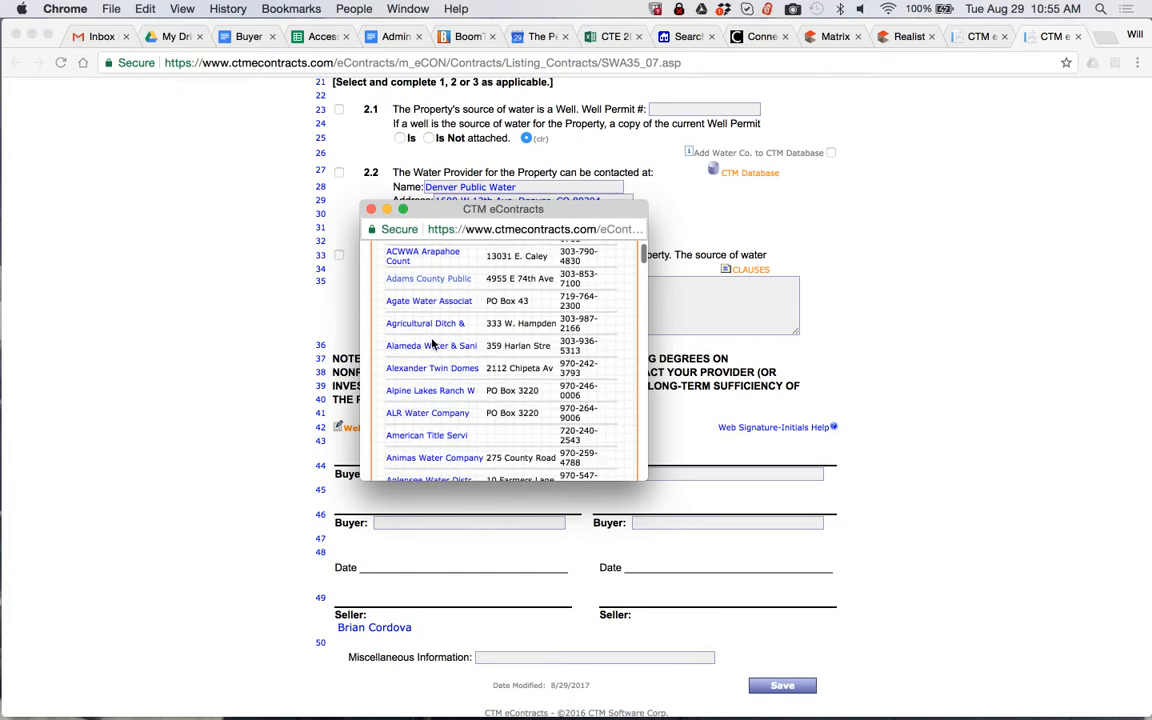
scroll(432, 344, down, 3)
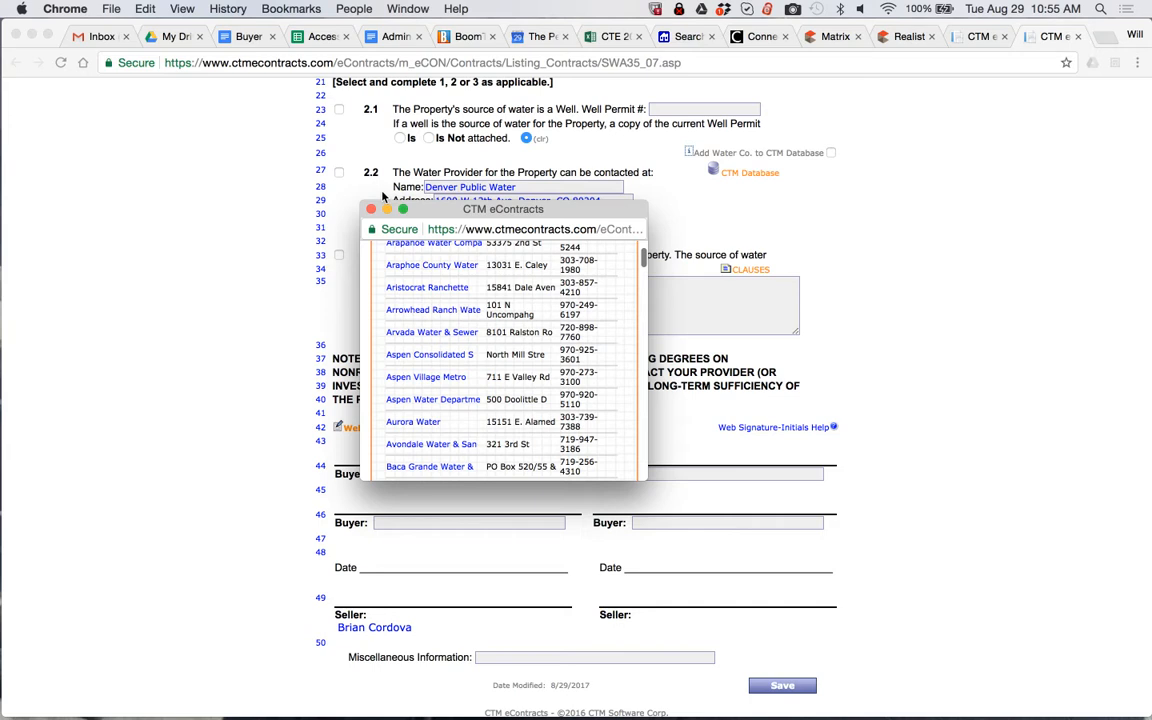
click(371, 209)
Save the Source of Water Addendum and close it
click(783, 686)
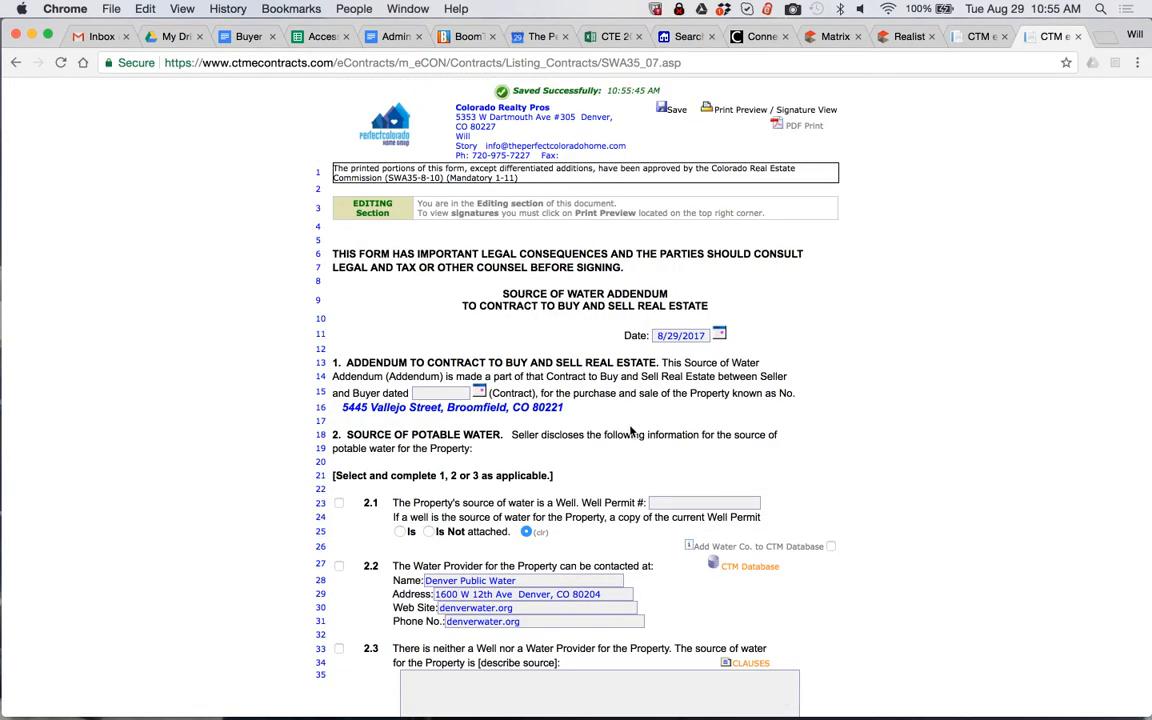
click(1078, 37)
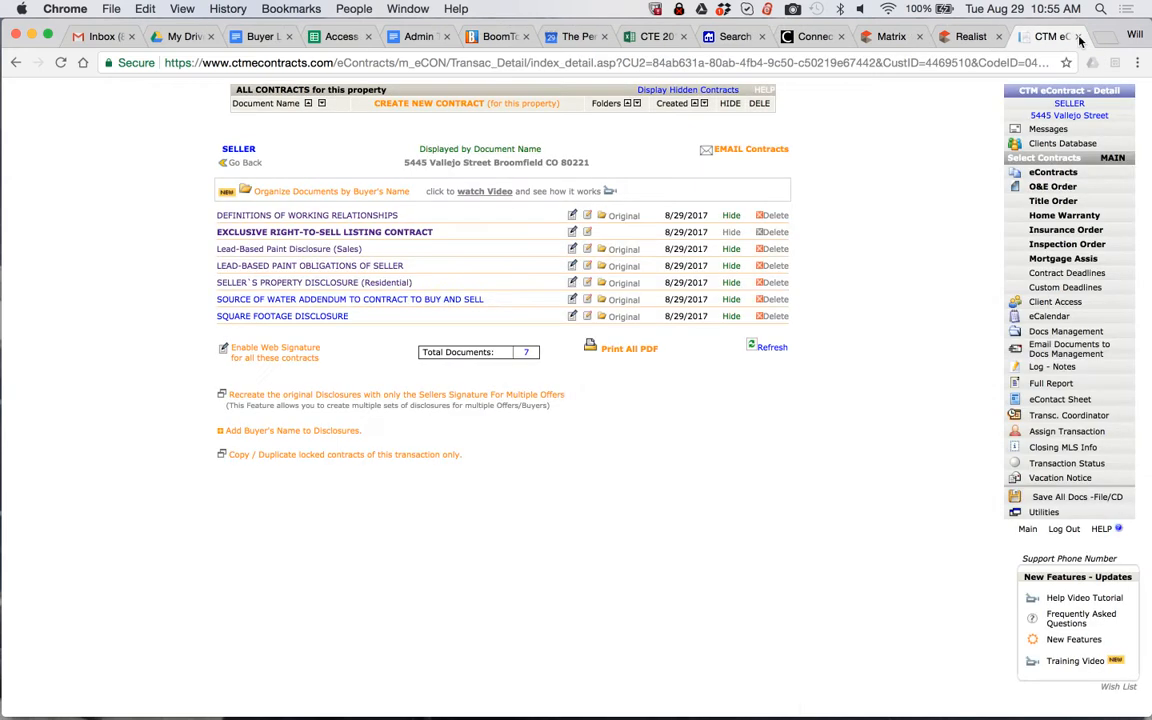
Open the Square Footage Disclosure and mark that the listing licensee has not measured the residence's square footage
click(256, 318)
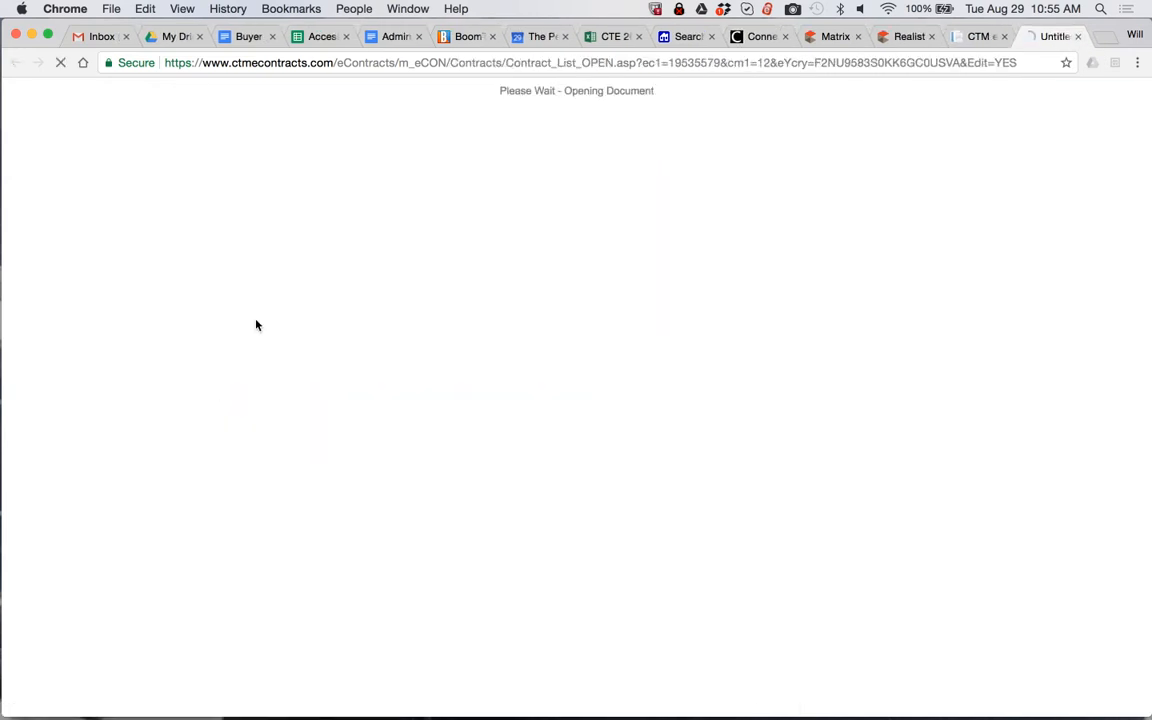
scroll(300, 310, down, 1)
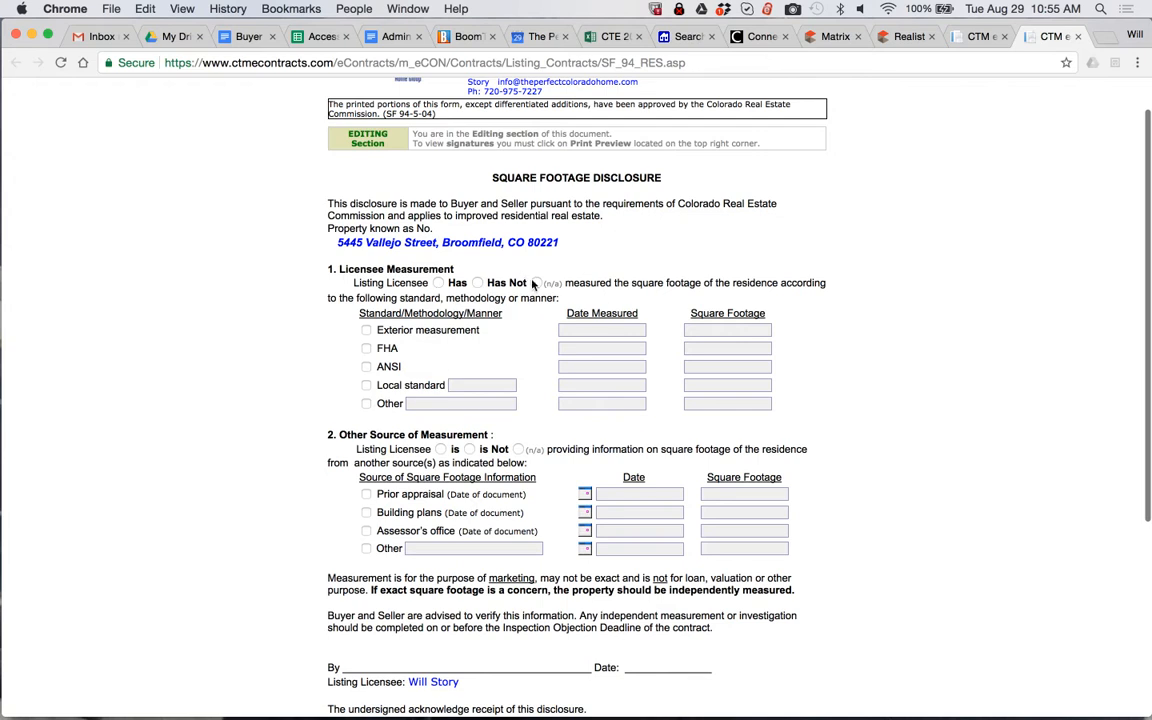
click(477, 283)
Mark that the licensee is providing square footage from another source, with Other set to REALIST and dated 08/29/2017
scroll(370, 393, down, 1)
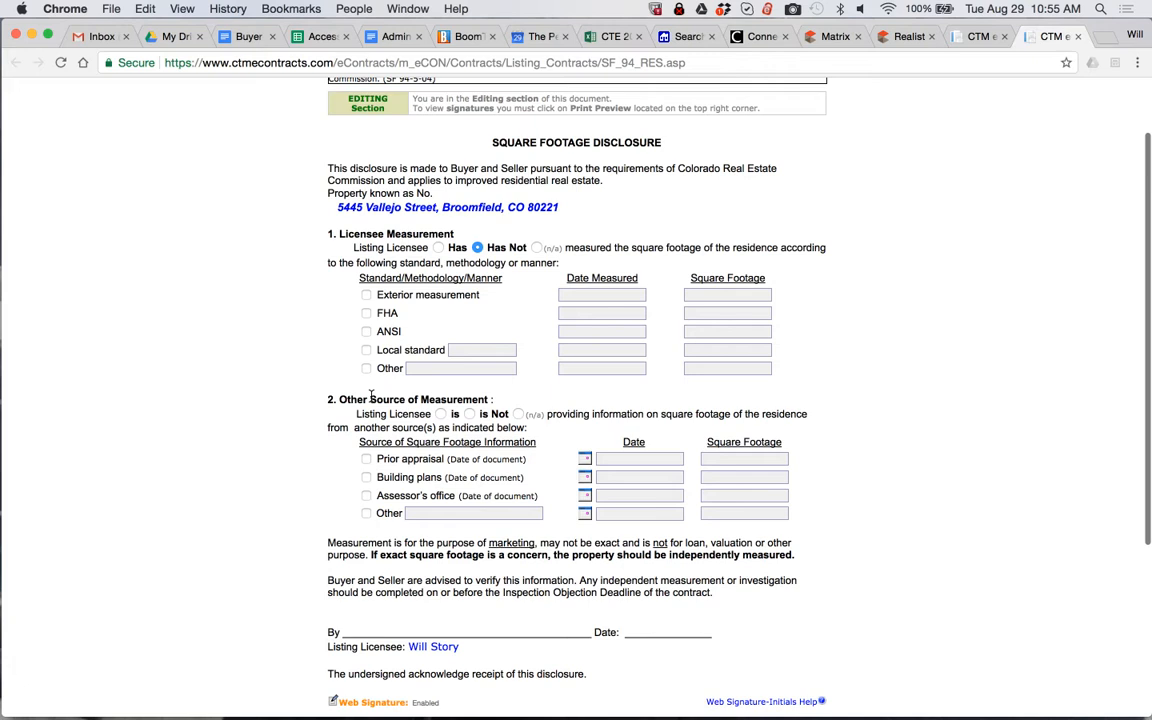
click(441, 414)
click(366, 514)
click(430, 512)
text(REAL)
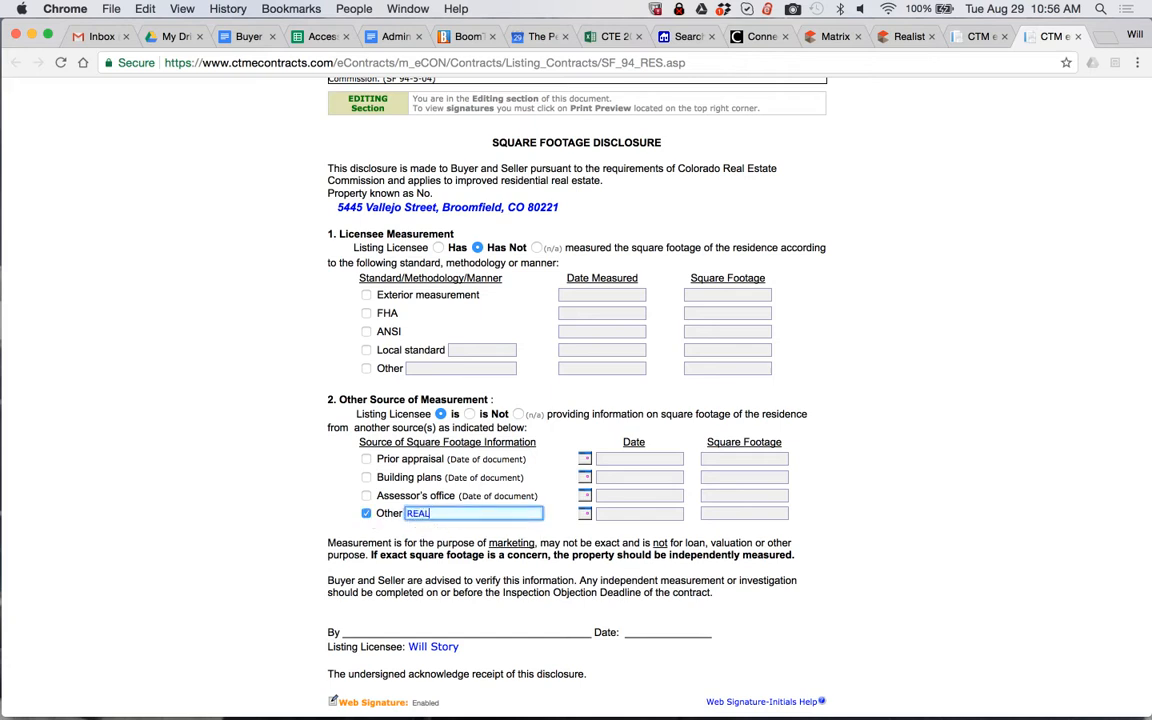
text(IST)
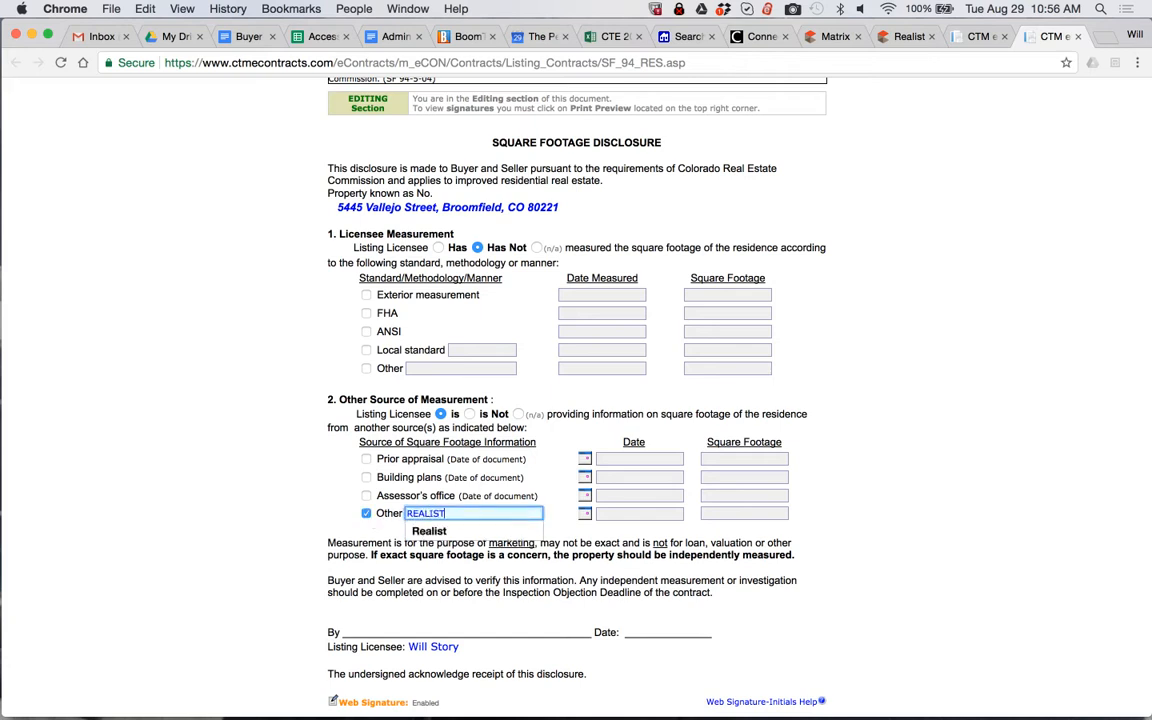
click(585, 513)
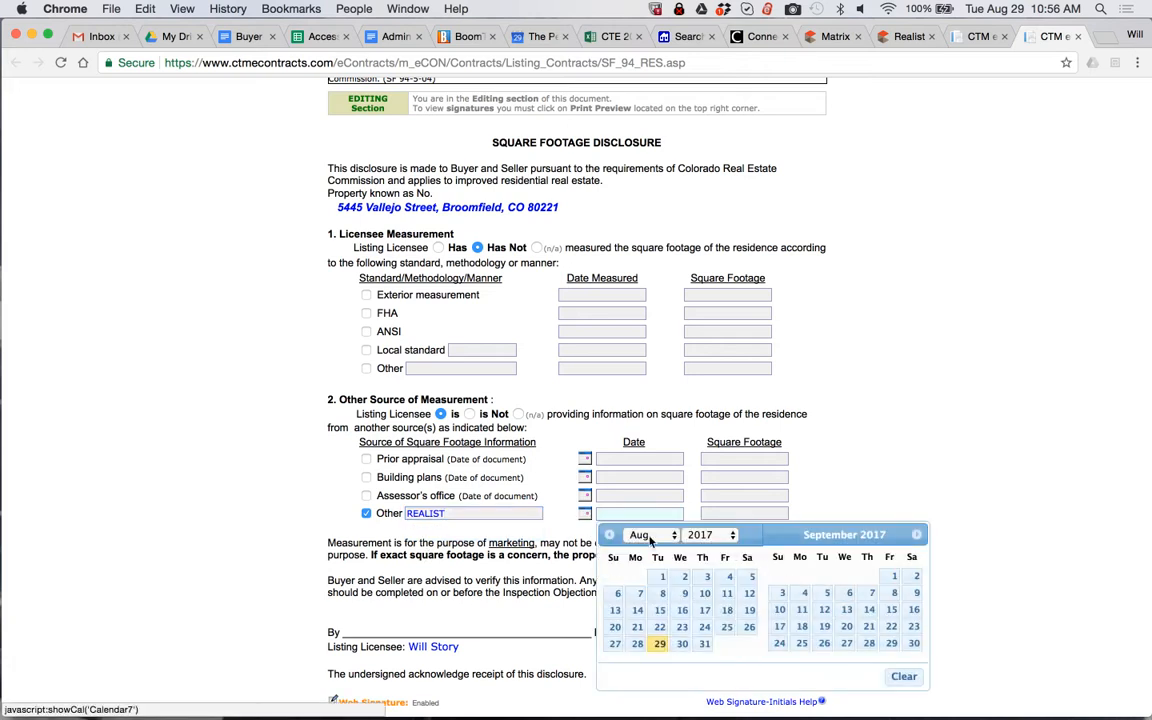
click(659, 643)
Look up the building's total square footage in the property's Realist report and enter 1632 for the REALIST source
click(725, 513)
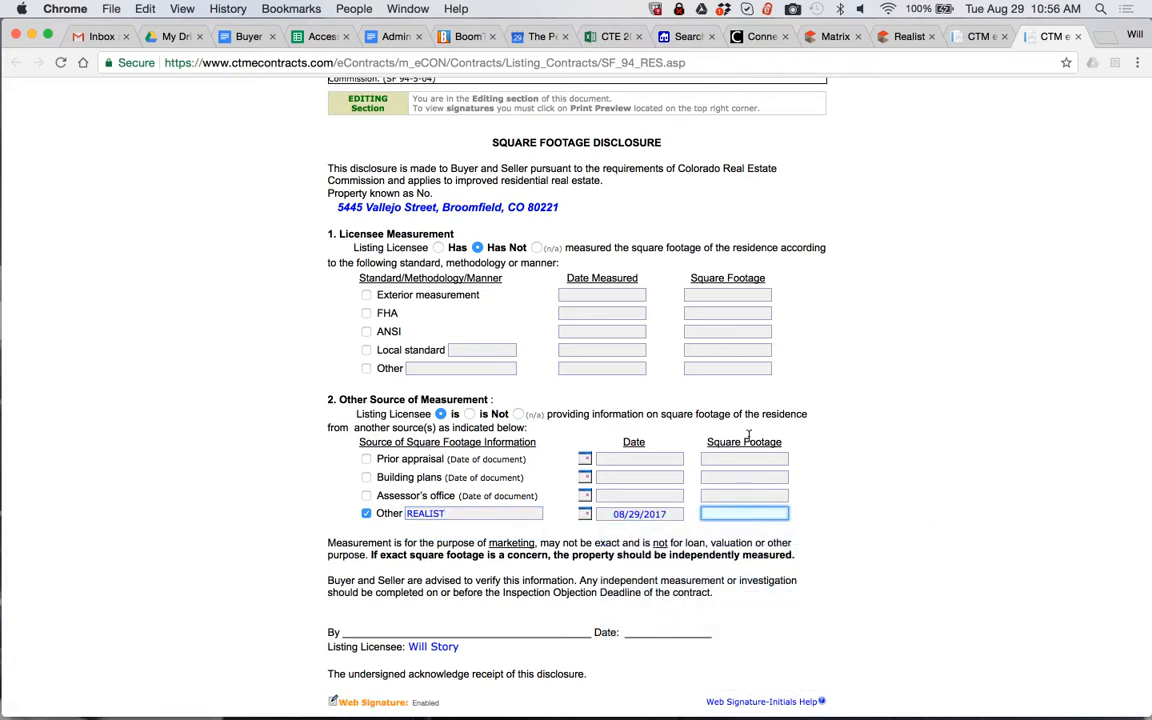
click(889, 38)
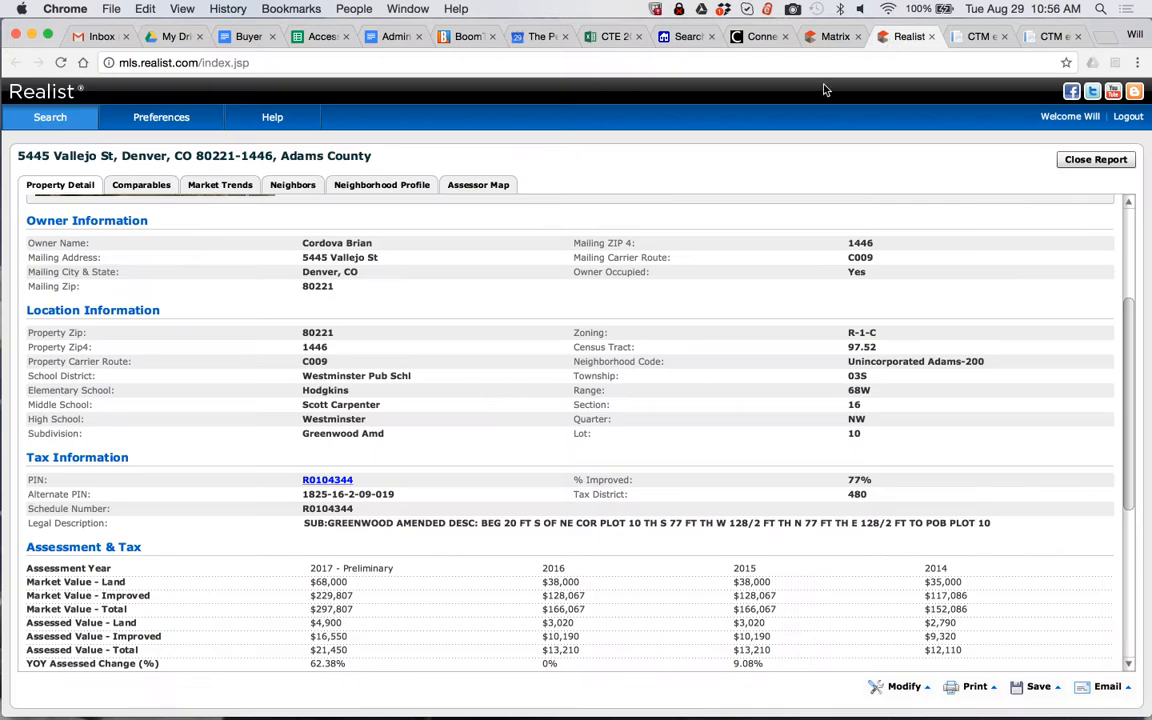
scroll(470, 379, up, 5)
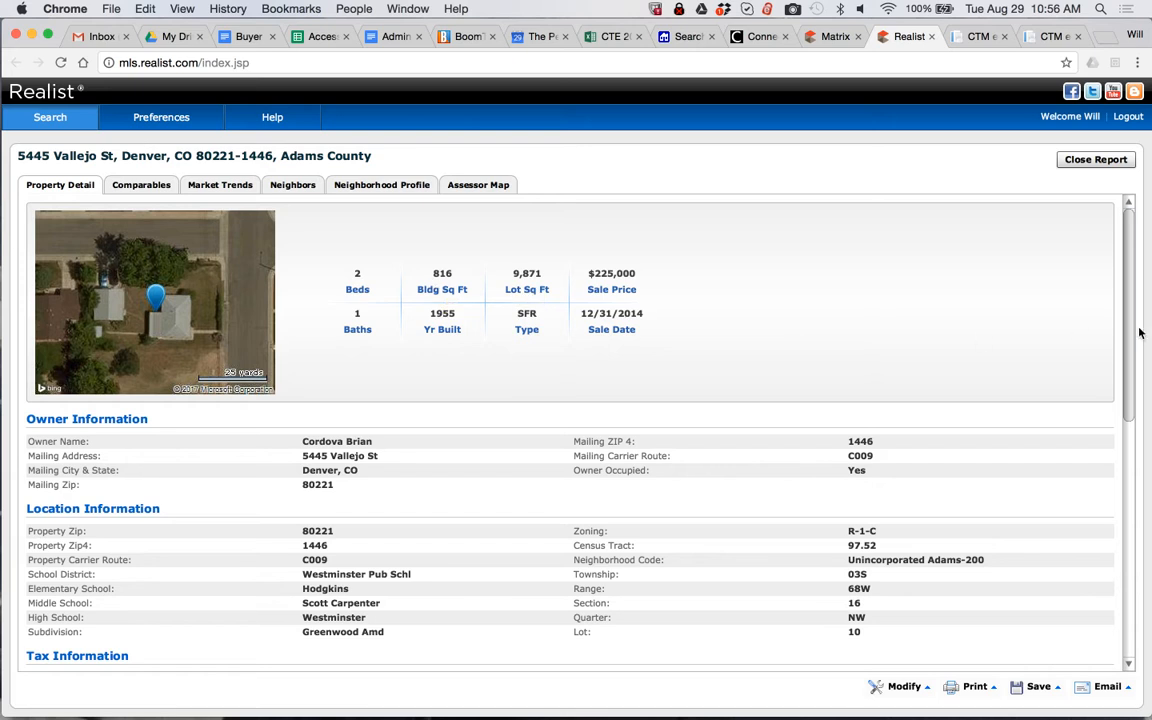
drag(1128, 335, 1122, 576)
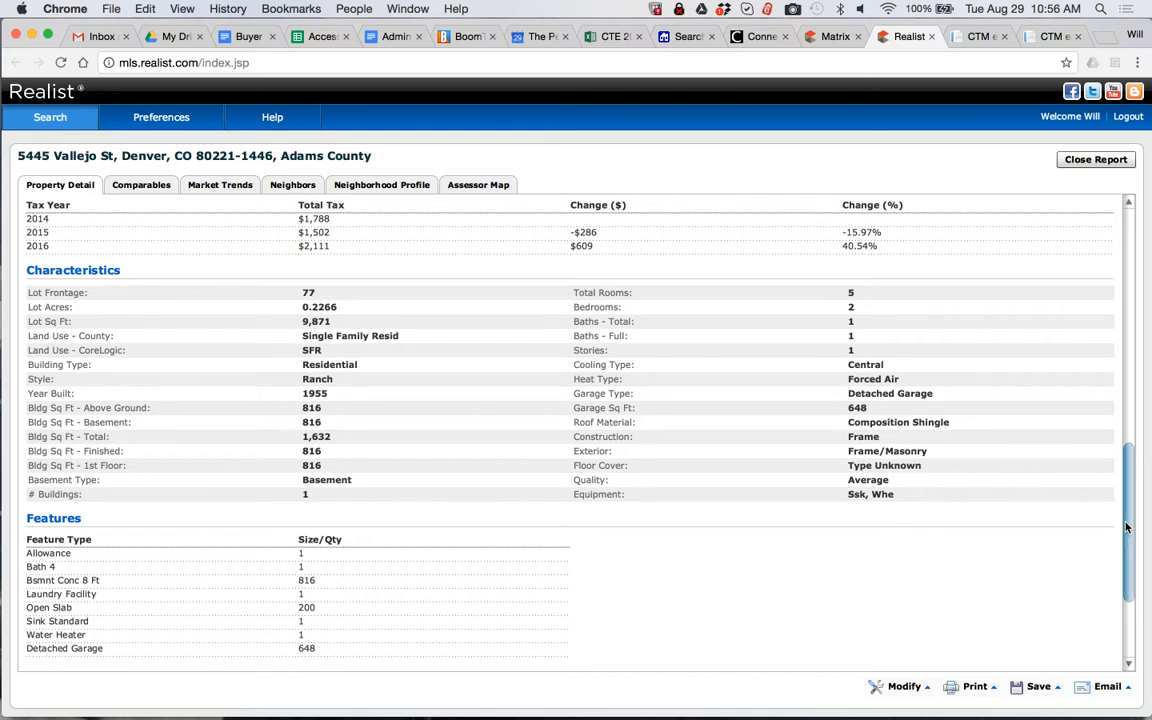
scroll(1111, 500, up, 10)
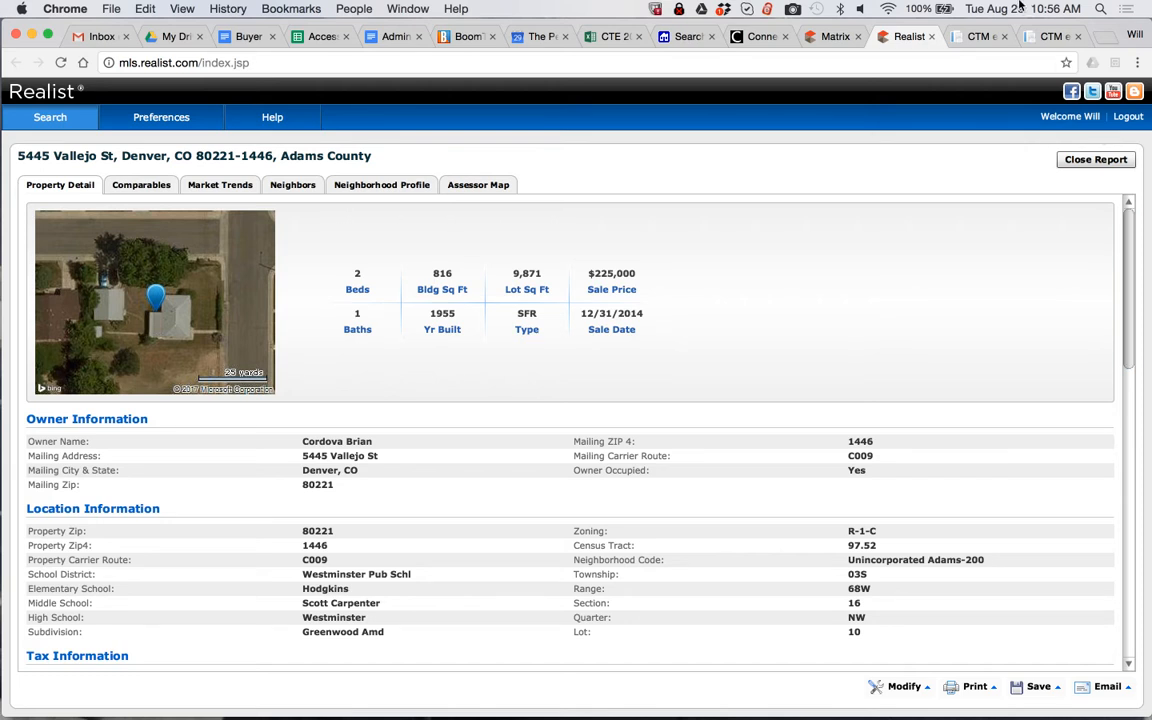
click(1025, 40)
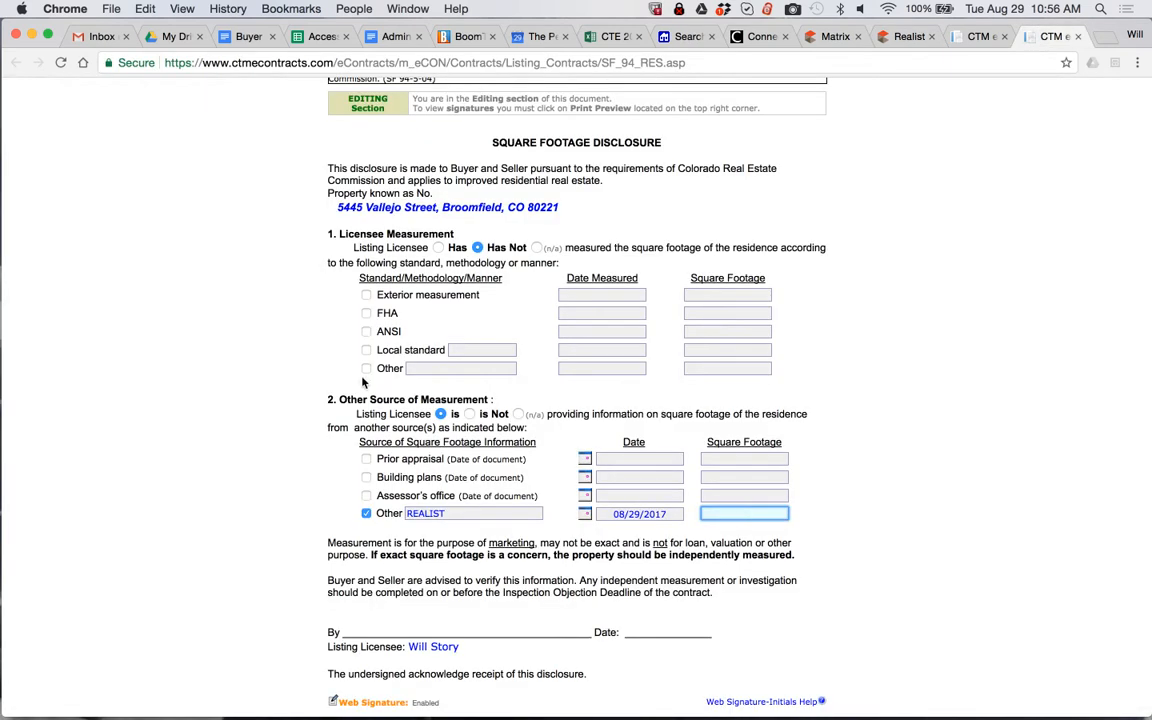
text(1632)
Save the Square Footage Disclosure and close it
click(982, 581)
scroll(803, 537, down, 5)
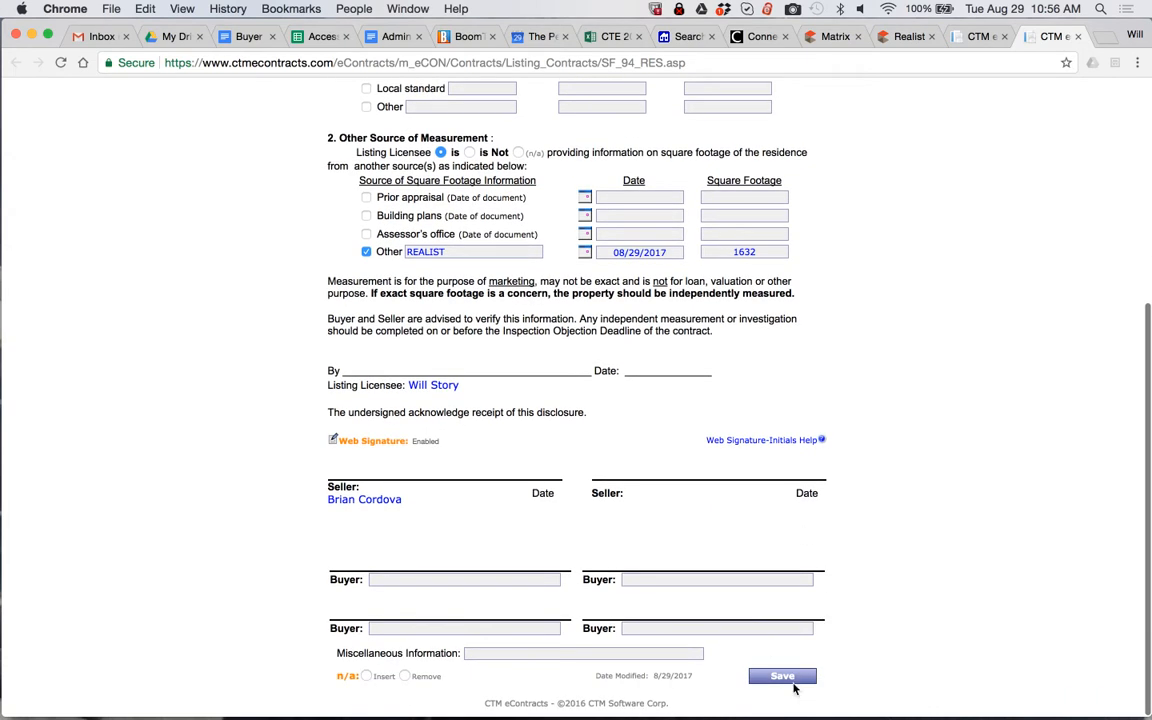
click(790, 680)
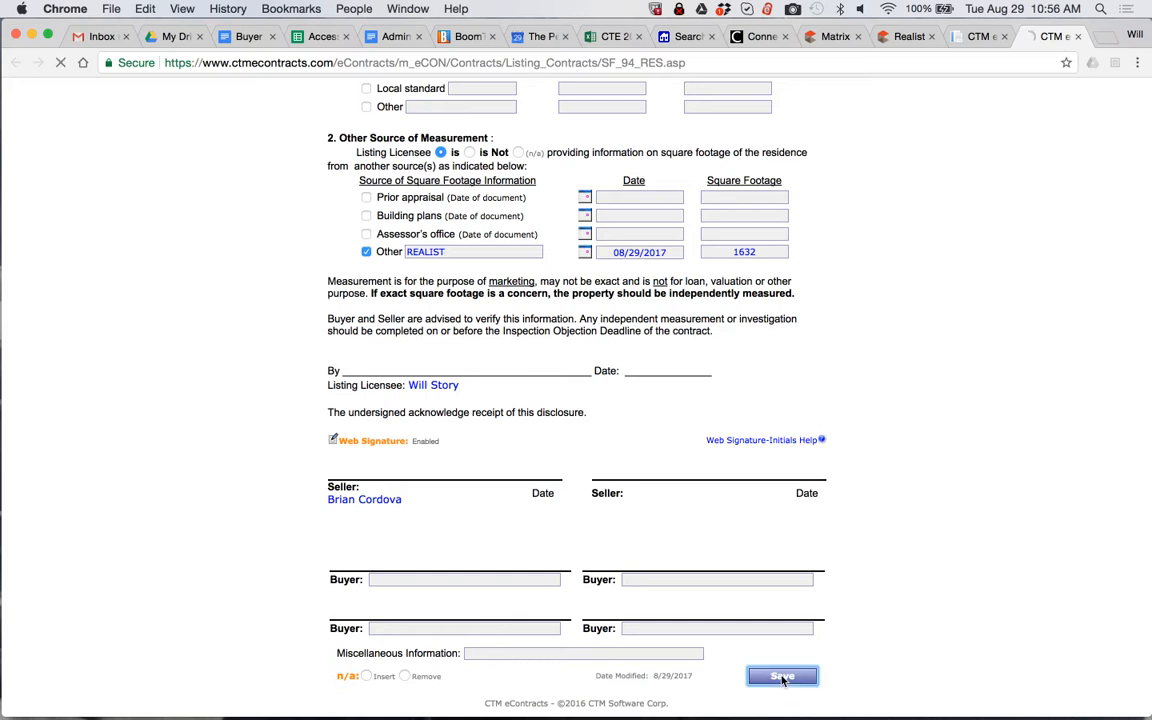
scroll(783, 681, down, 7)
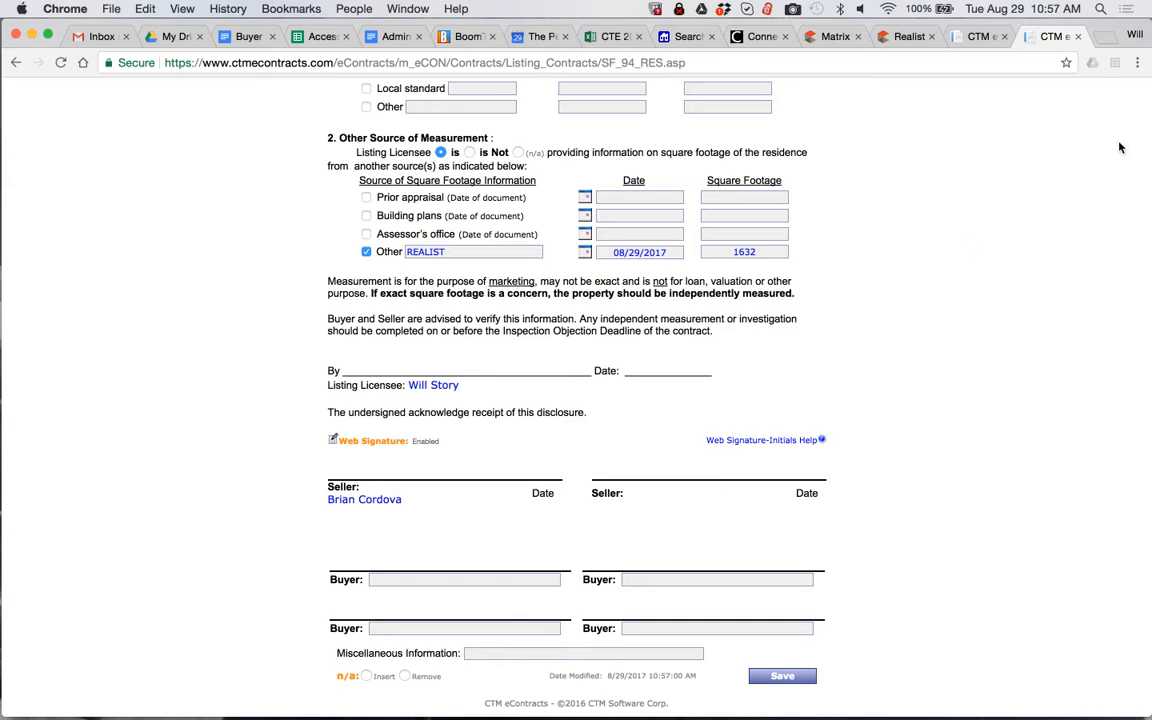
key(super+w)
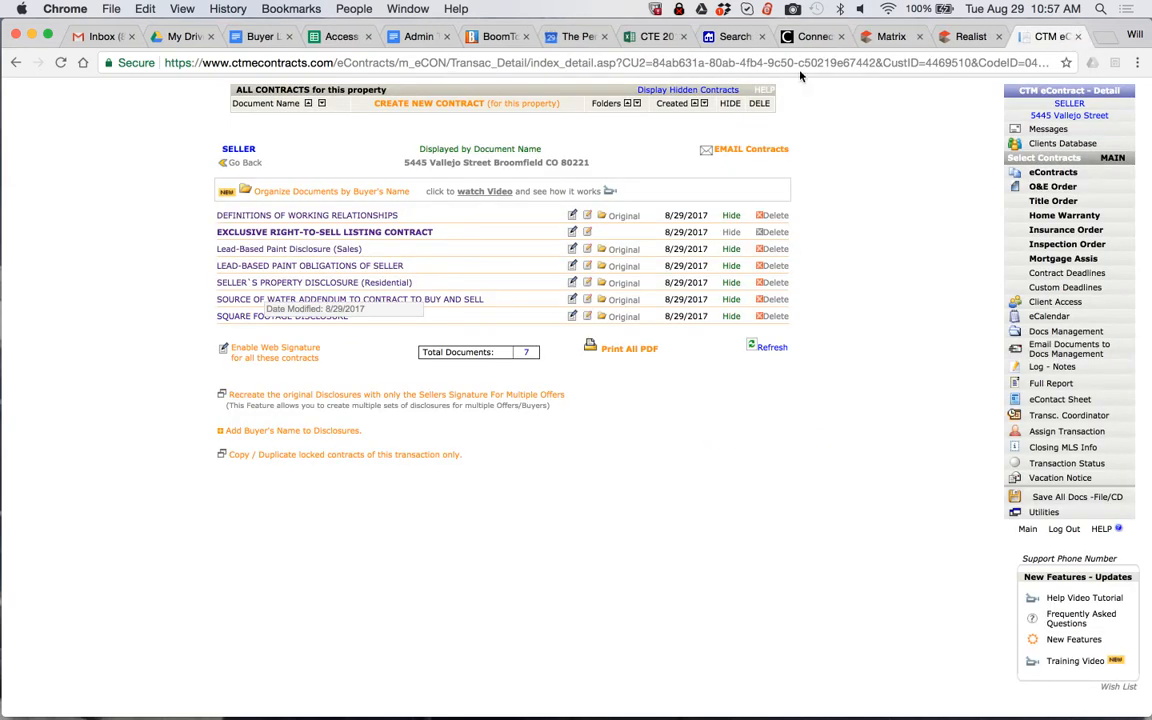
Start an email of the property's contracts and select every document except the Source of Water Addendum, leaving the seller unselected as recipient
click(748, 149)
scroll(586, 427, down, 5)
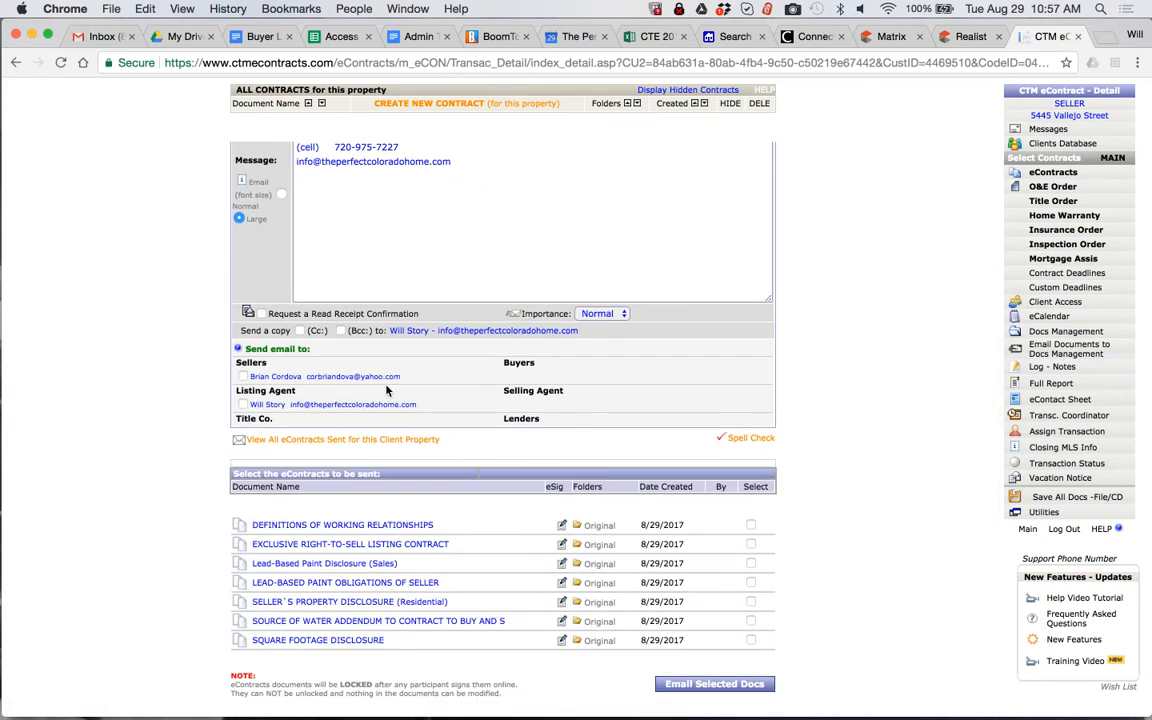
click(243, 377)
click(243, 377)
click(751, 525)
click(751, 544)
click(751, 564)
click(751, 583)
click(751, 602)
click(751, 640)
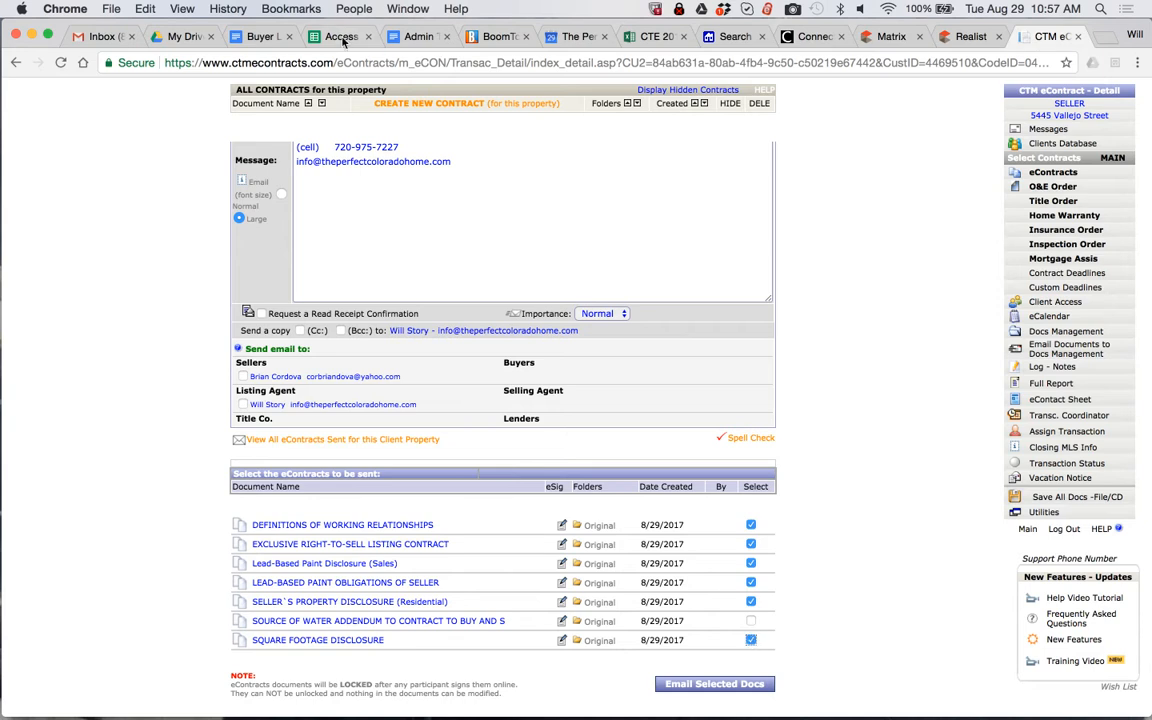
Open the Listing Paperwork Email Template from Google Drive and copy its full message text
scroll(275, 80, up, 3)
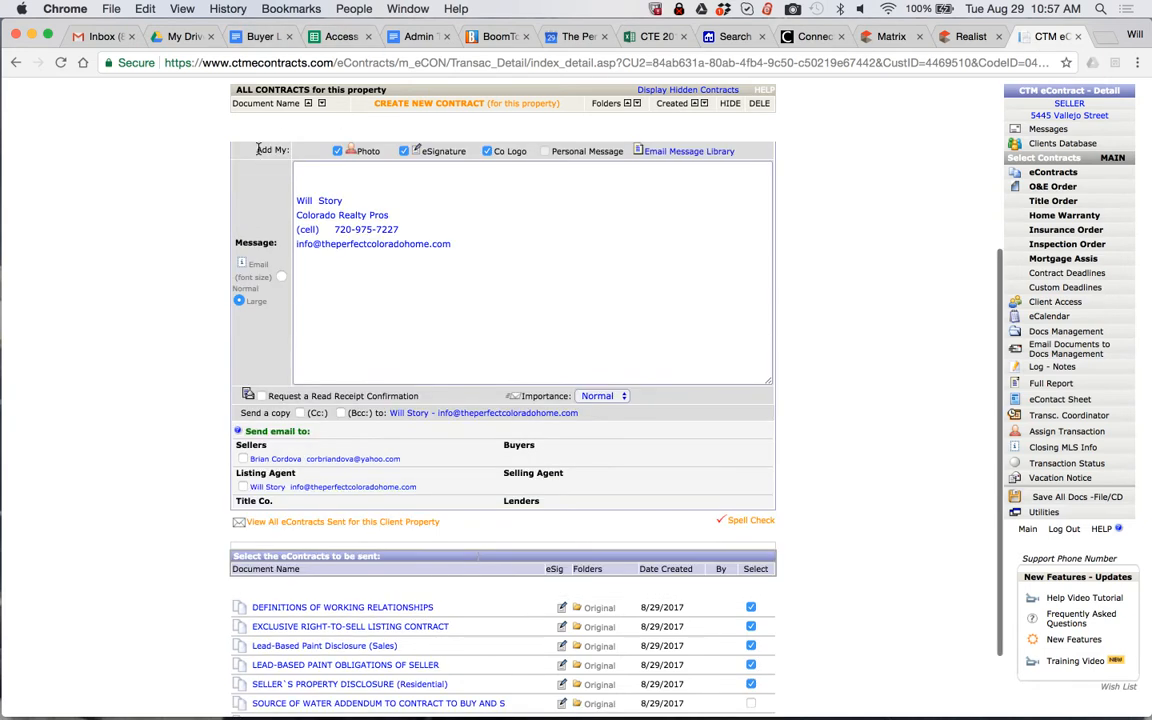
click(258, 36)
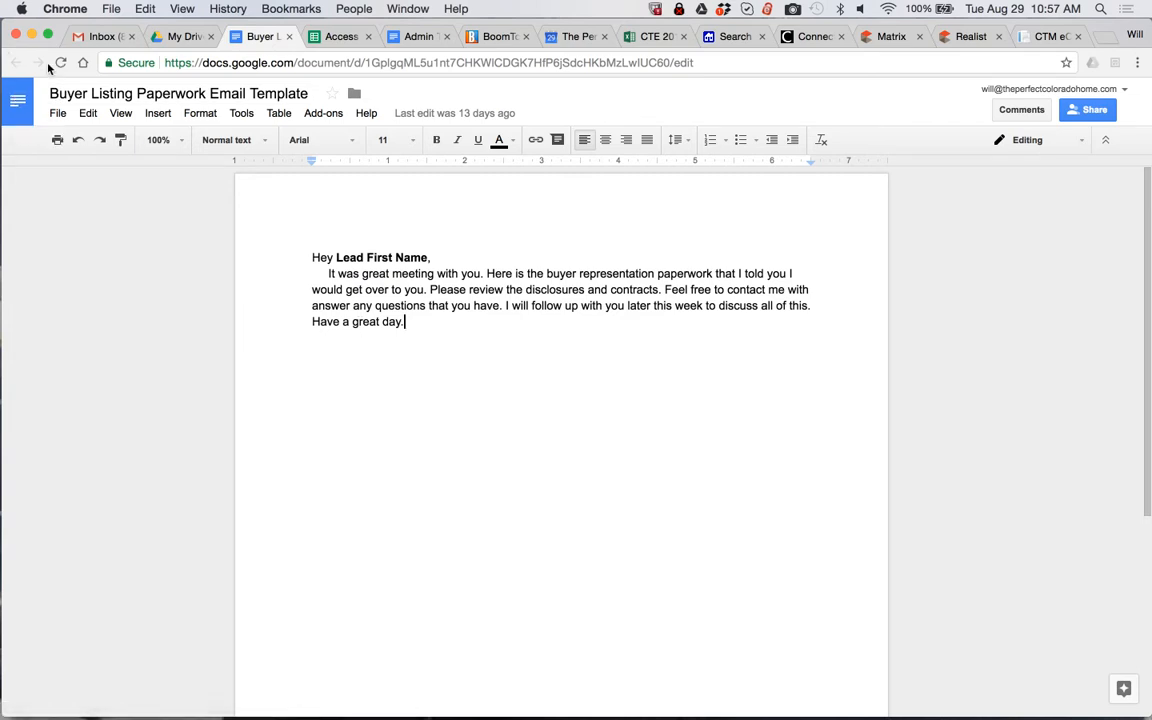
click(184, 36)
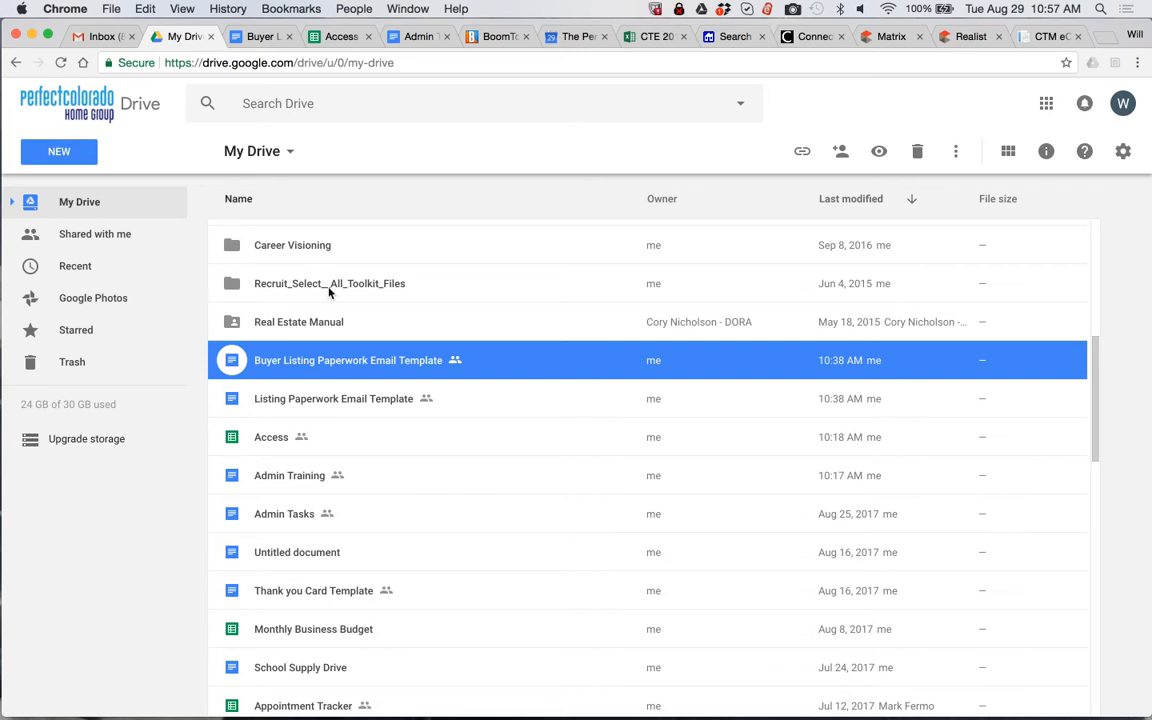
double_click(283, 405)
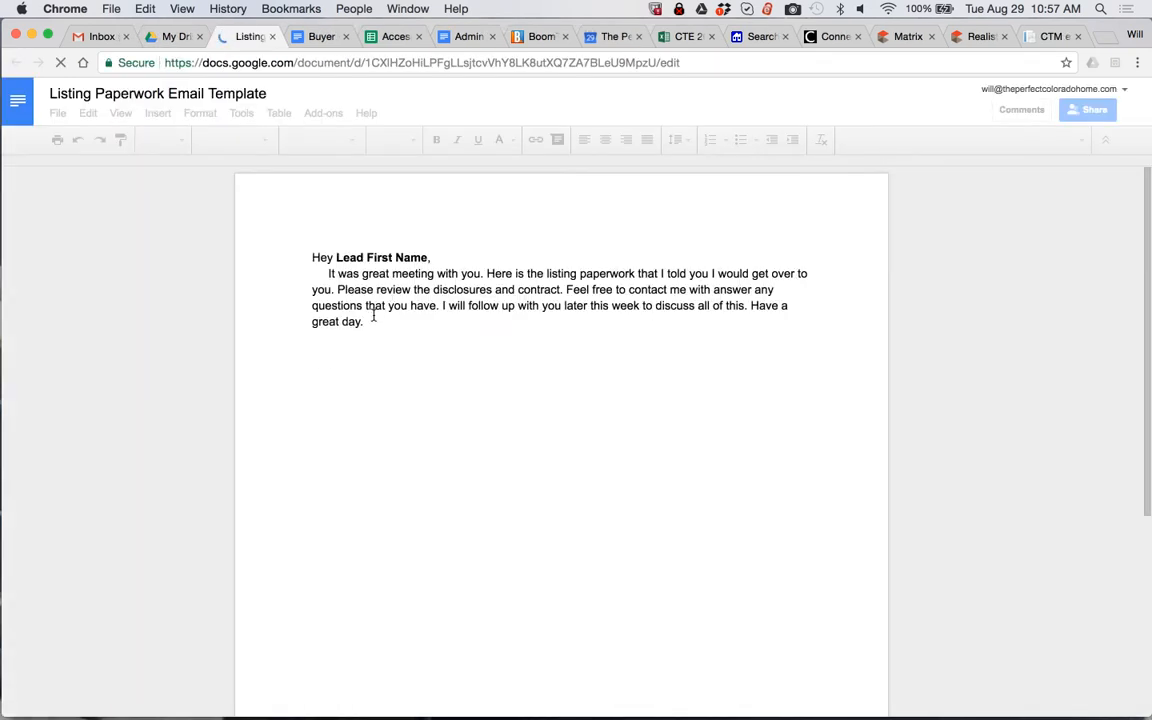
drag(368, 327, 273, 221)
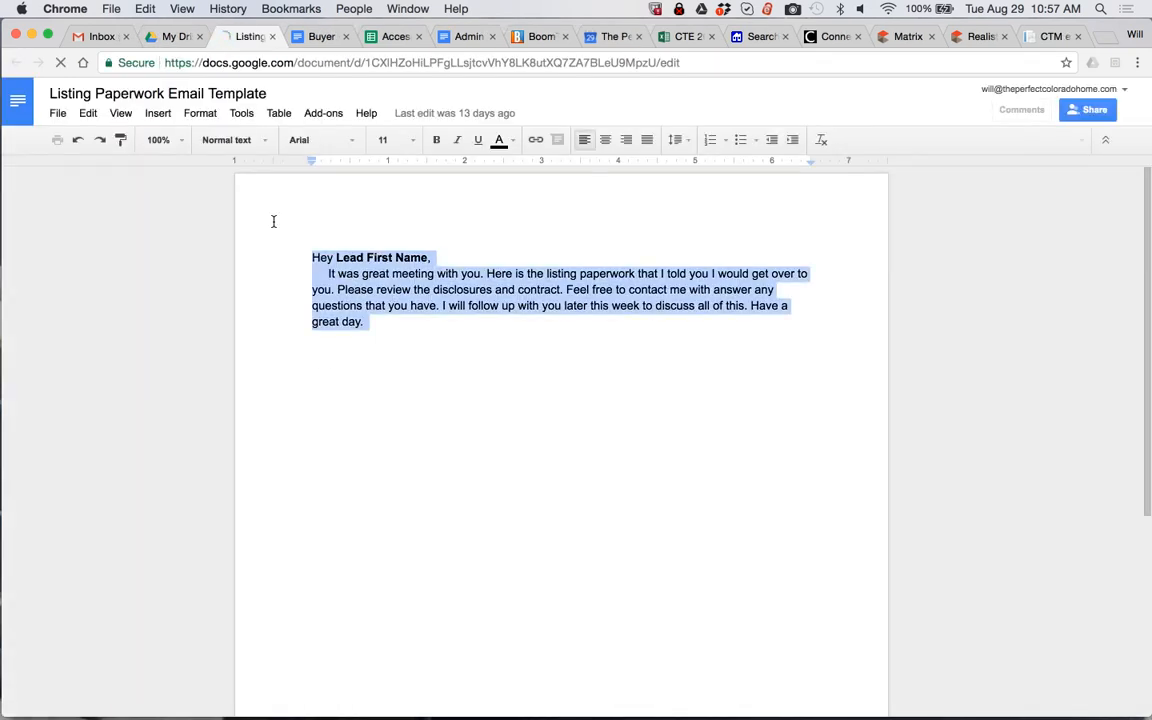
key(super+c)
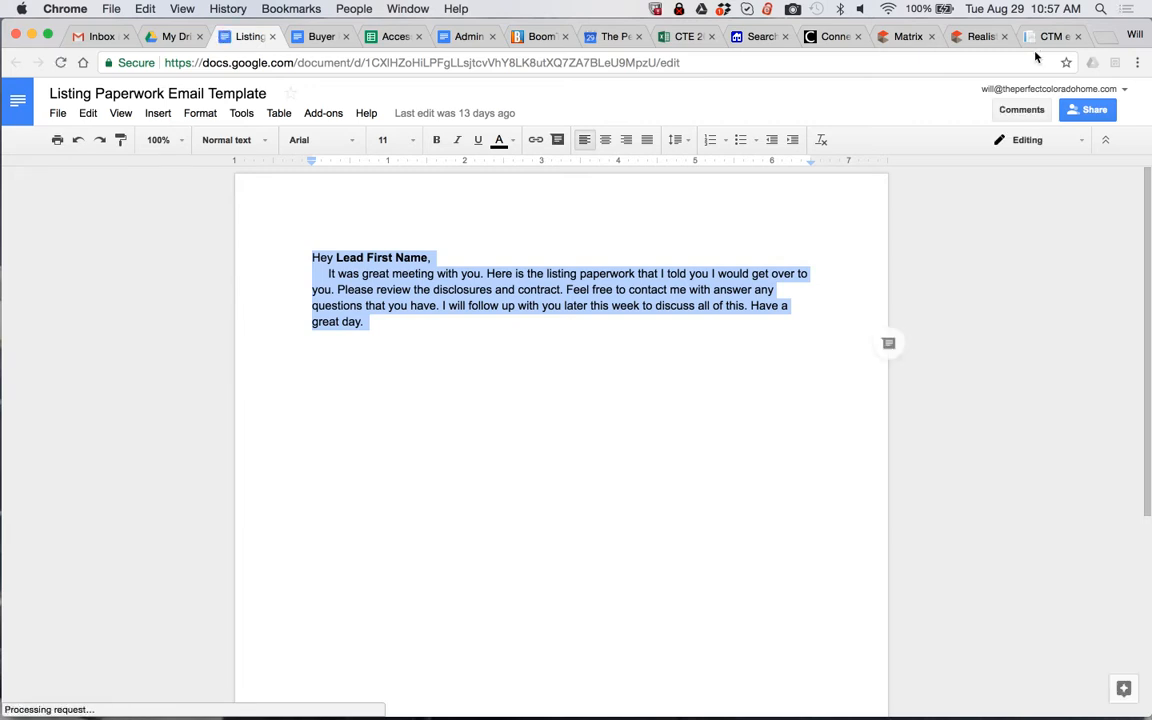
Paste the template text above the signature in the CTM eContracts email and replace the Lead First Name placeholder with the seller's first name
click(1040, 40)
click(305, 170)
key(super+v)
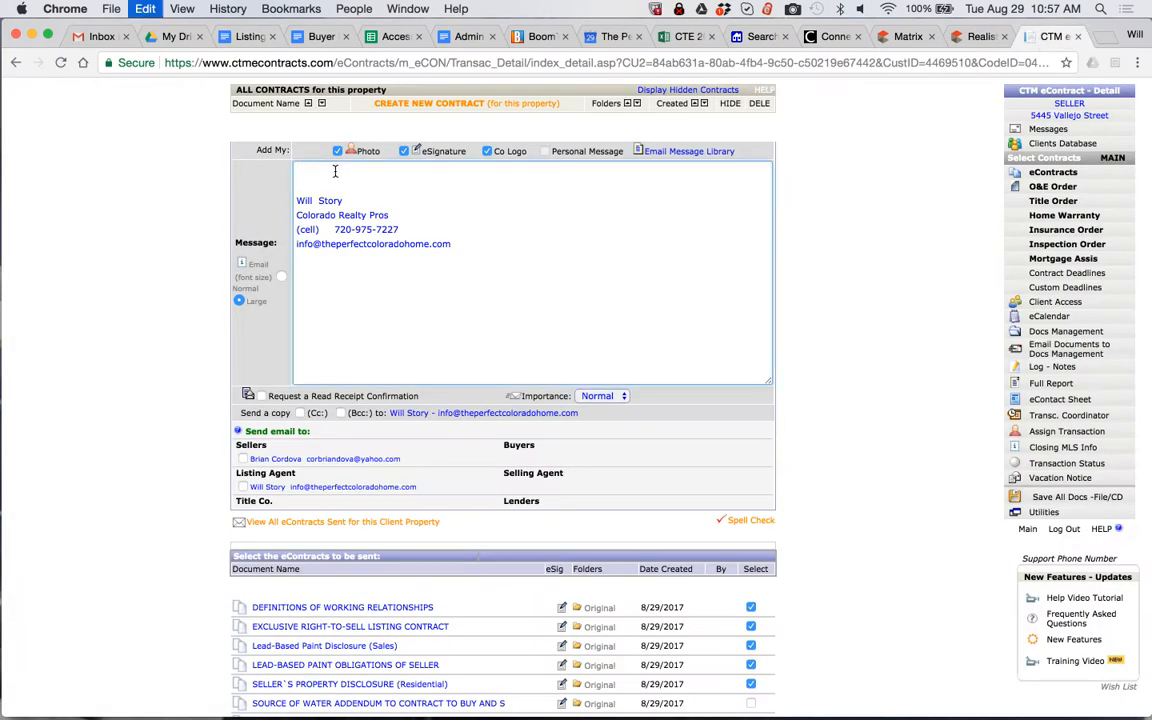
drag(391, 172, 313, 171)
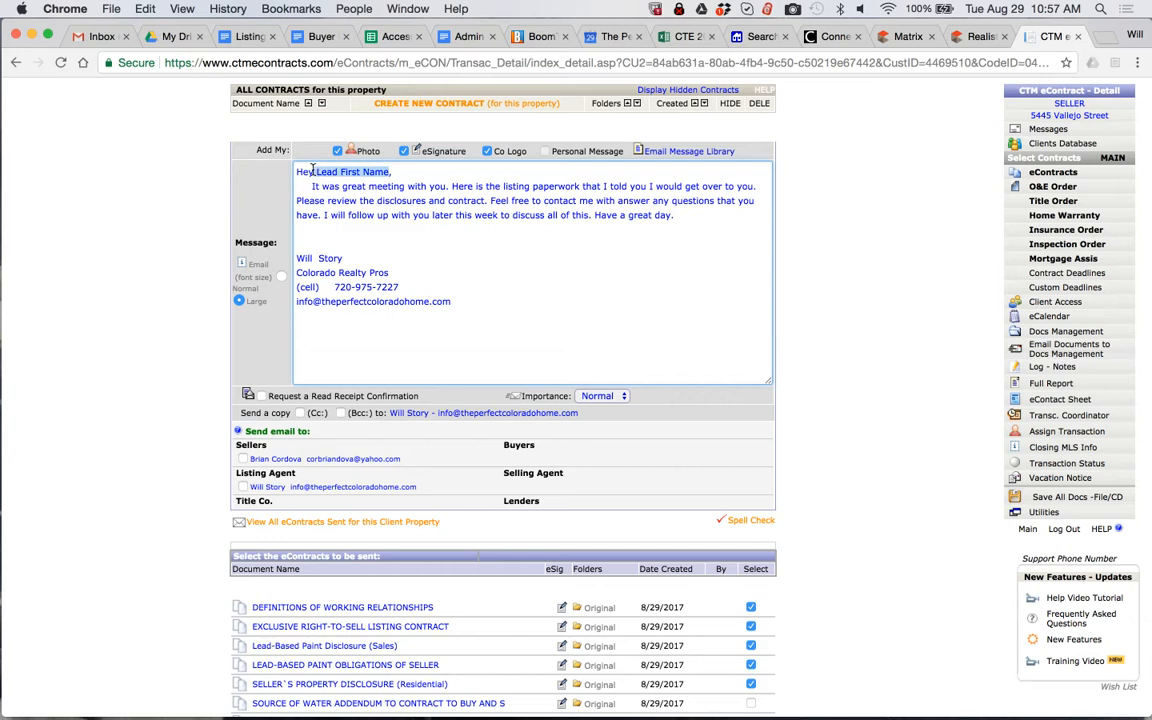
key(BackSpace)
text(Briab)
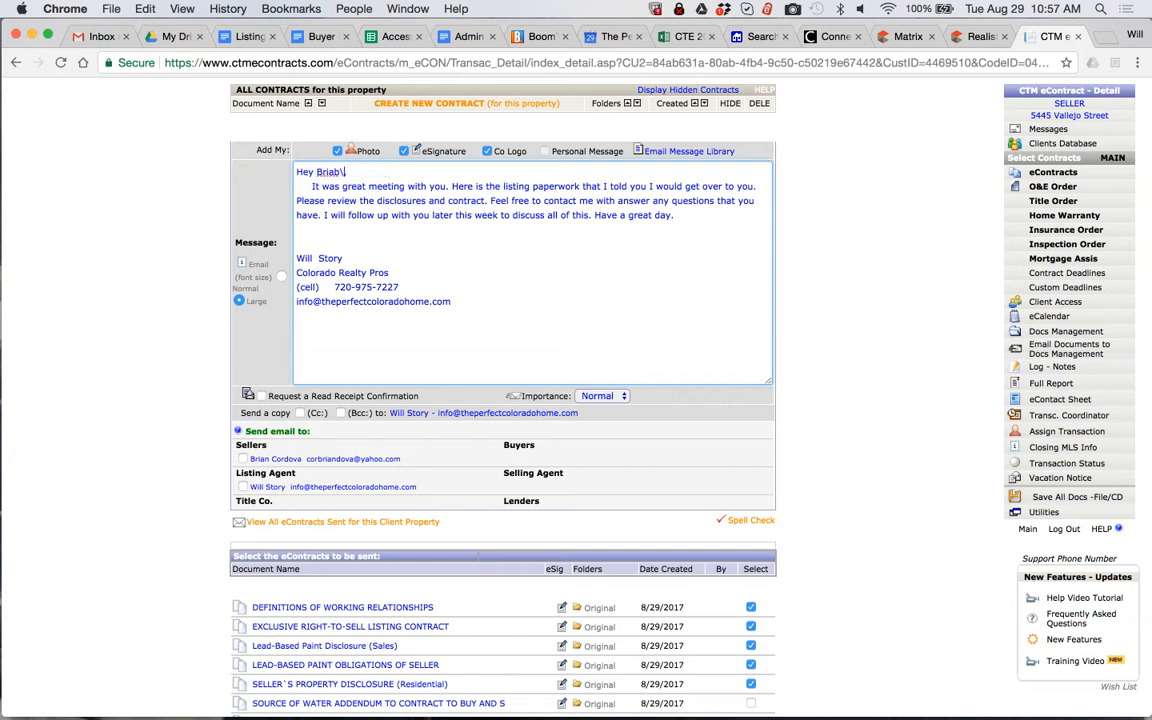
key(BackSpace)
text(,)
text(n)
Remove the word eContracts from the email subject so that it starts with "for" and the property address
scroll(270, 337, up, 3)
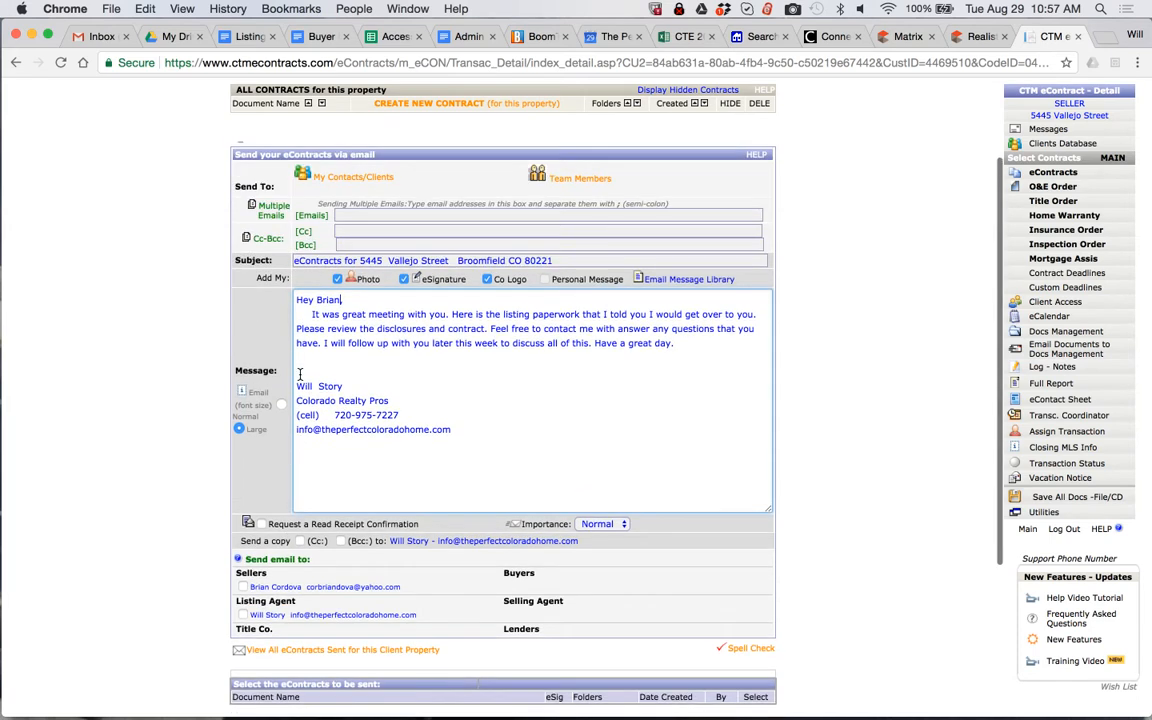
double_click(326, 260)
text(Seller Repren)
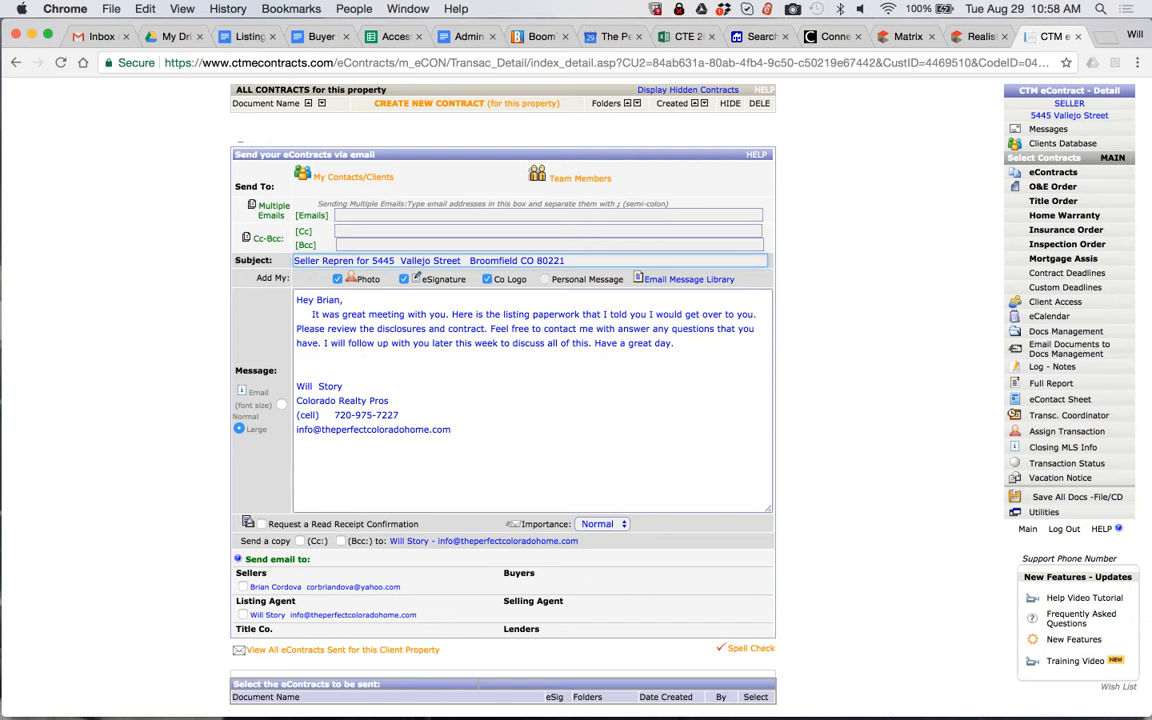
key(BackSpace)
key(BackSpace)
key(BackSpace)
key(BackSpace)
key(BackSpace)
key(BackSpace)
key(BackSpace)
key(BackSpace)
key(BackSpace)
key(BackSpace)
key(BackSpace)
key(BackSpace)
key(BackSpace)
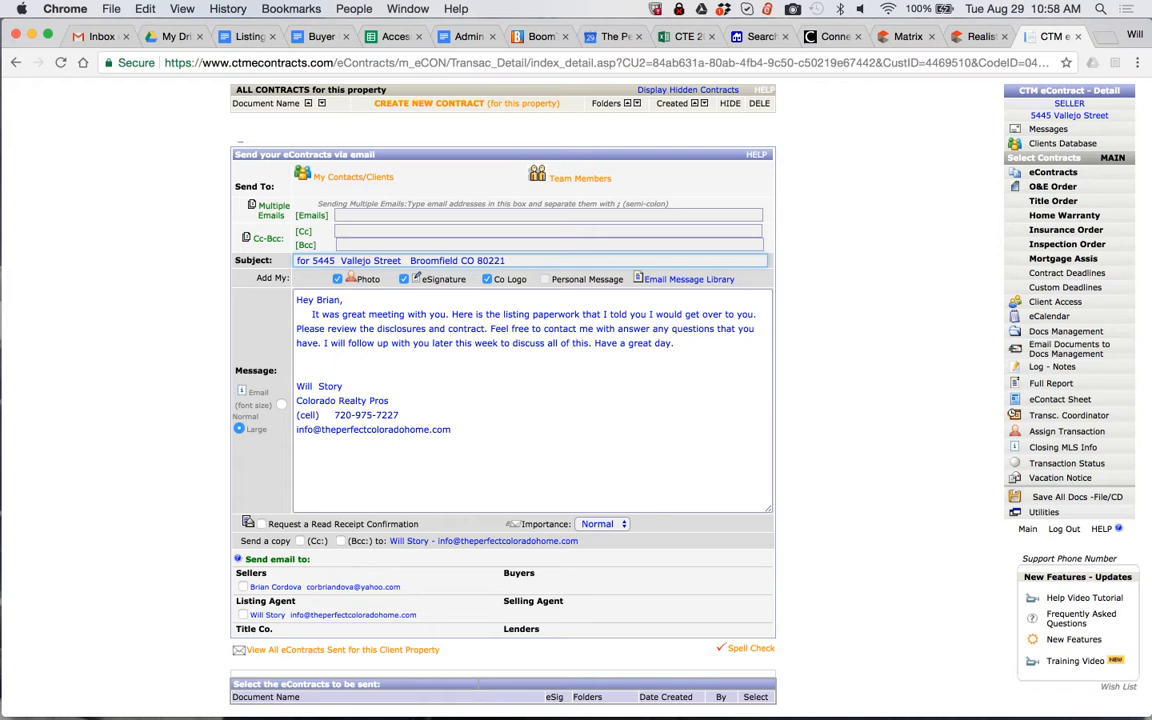
Select the listing agent as the email's recipient, leaving the seller unselected
scroll(230, 525, down, 2)
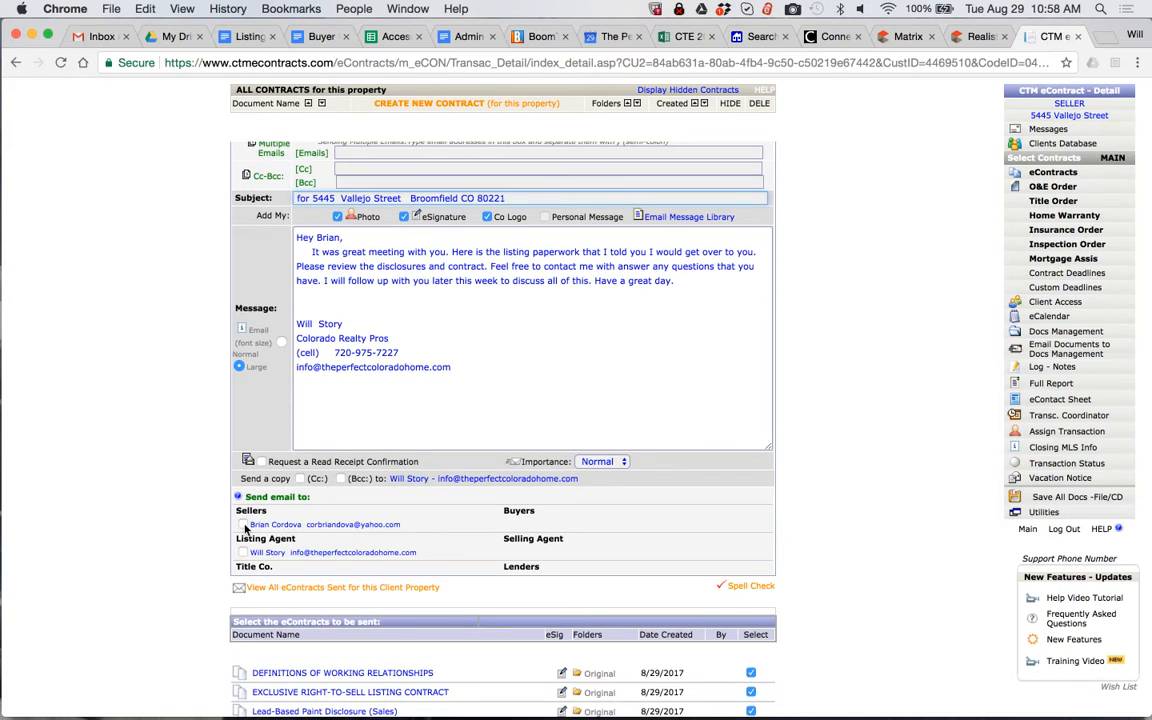
scroll(245, 530, down, 5)
click(243, 404)
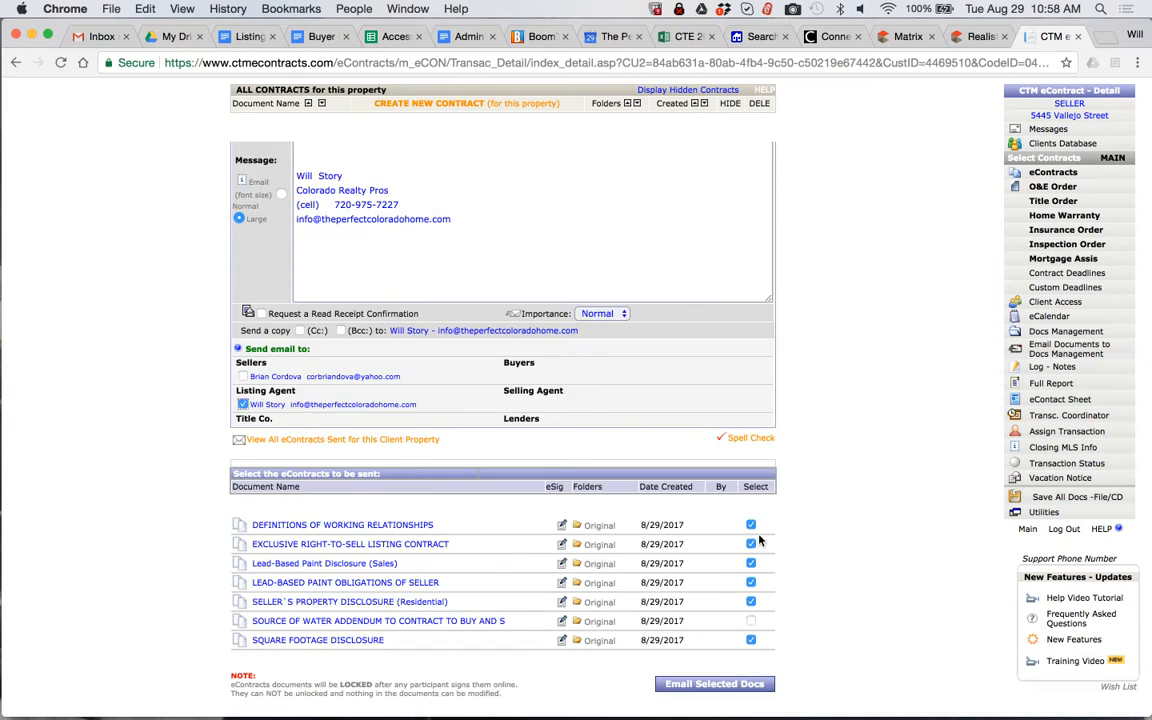
scroll(388, 395, up, 5)
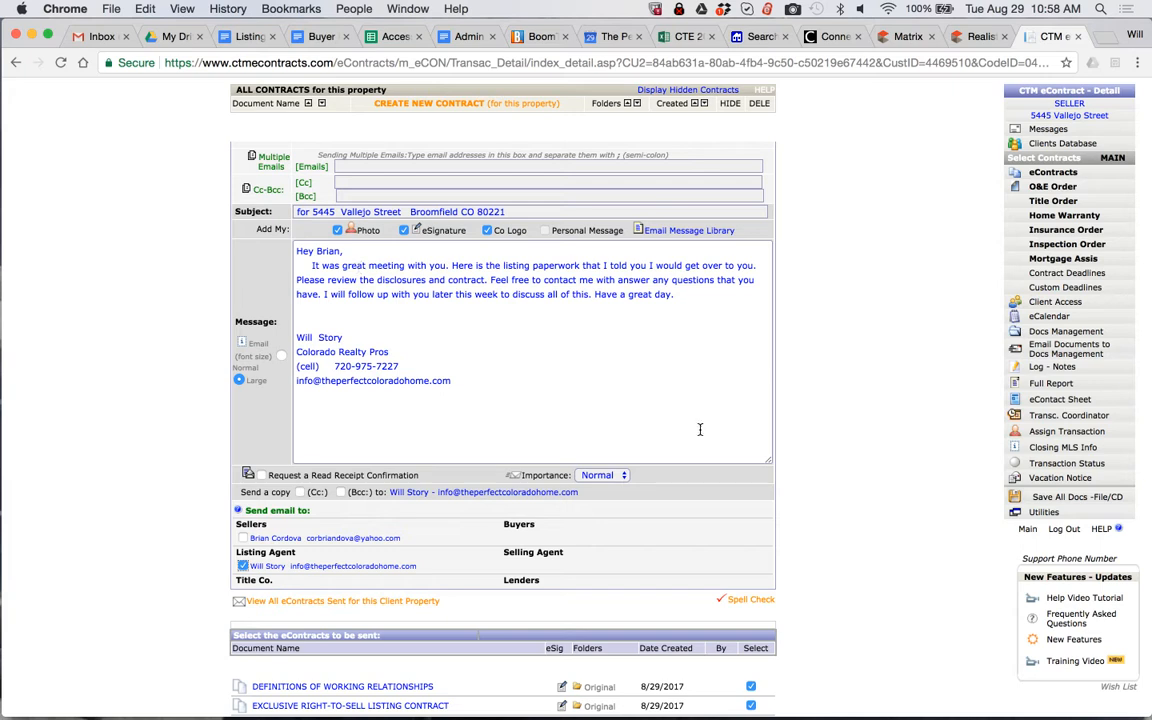
click(346, 181)
text(real)
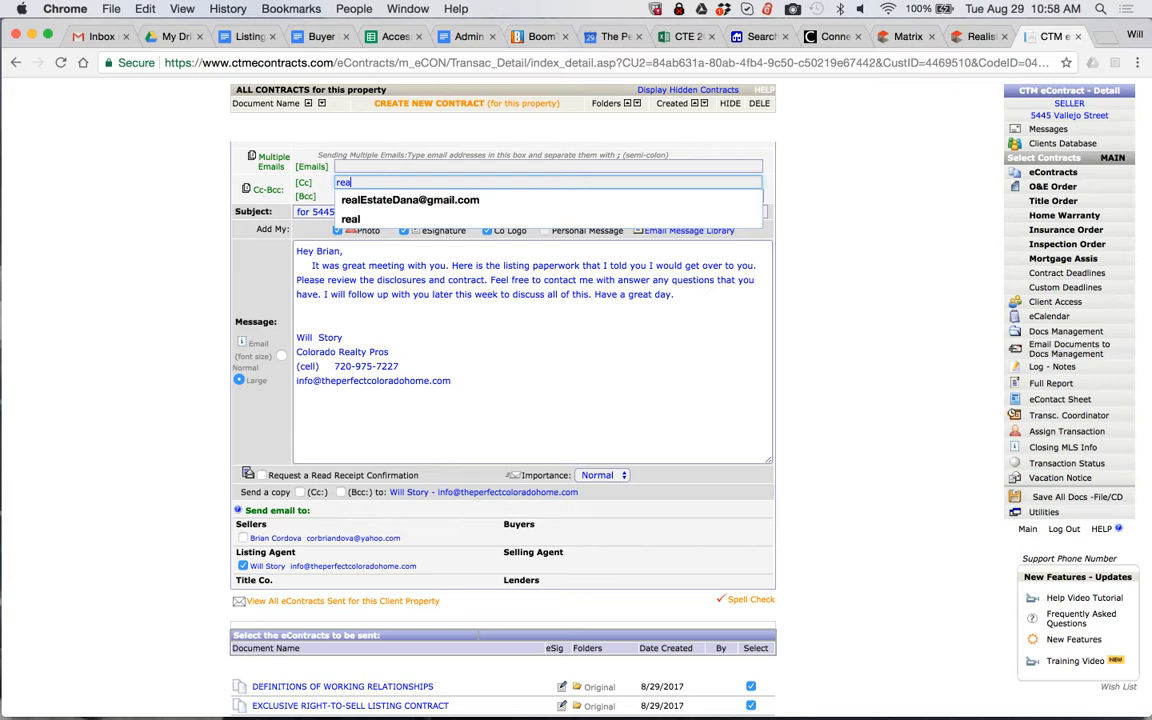
key(Down)
key(super+a)
key(BackSpace)
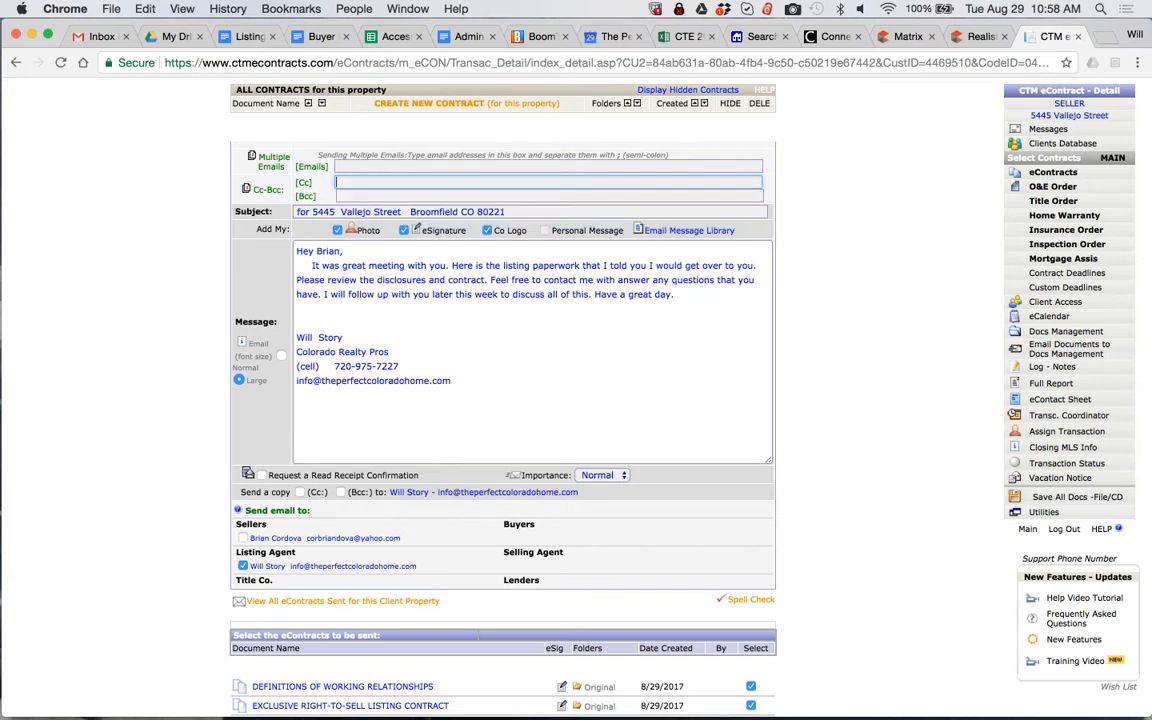
Email the selected contract documents to the listing agent
scroll(930, 406, down, 3)
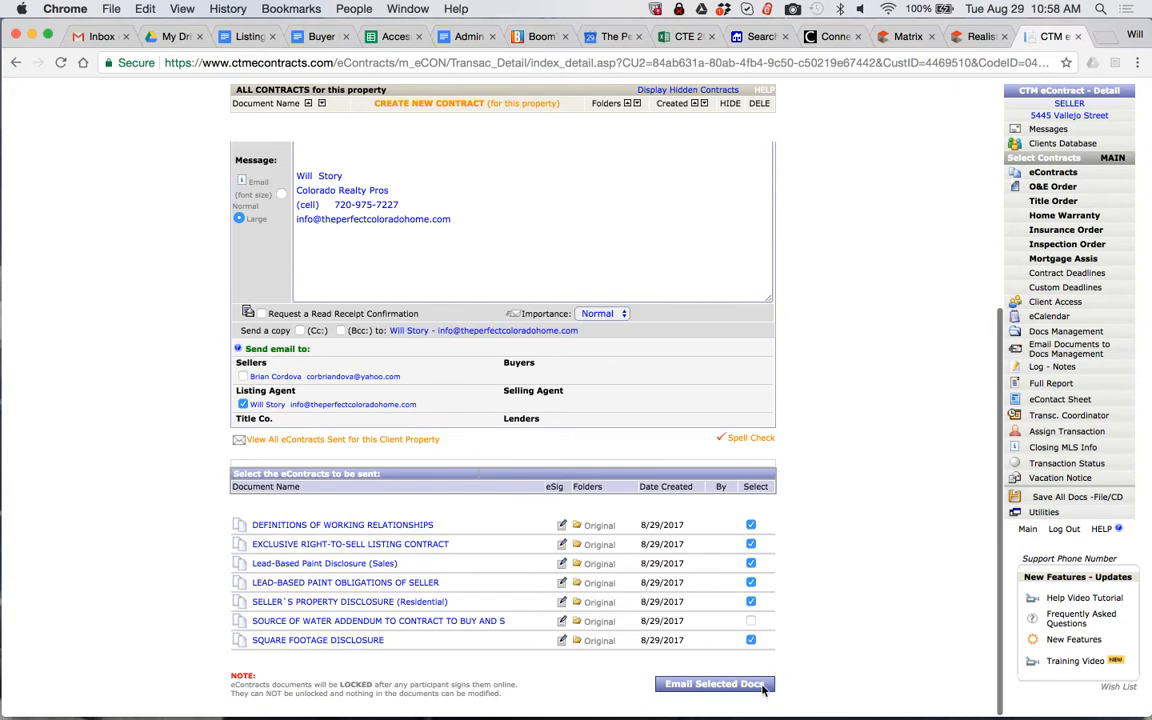
click(703, 688)
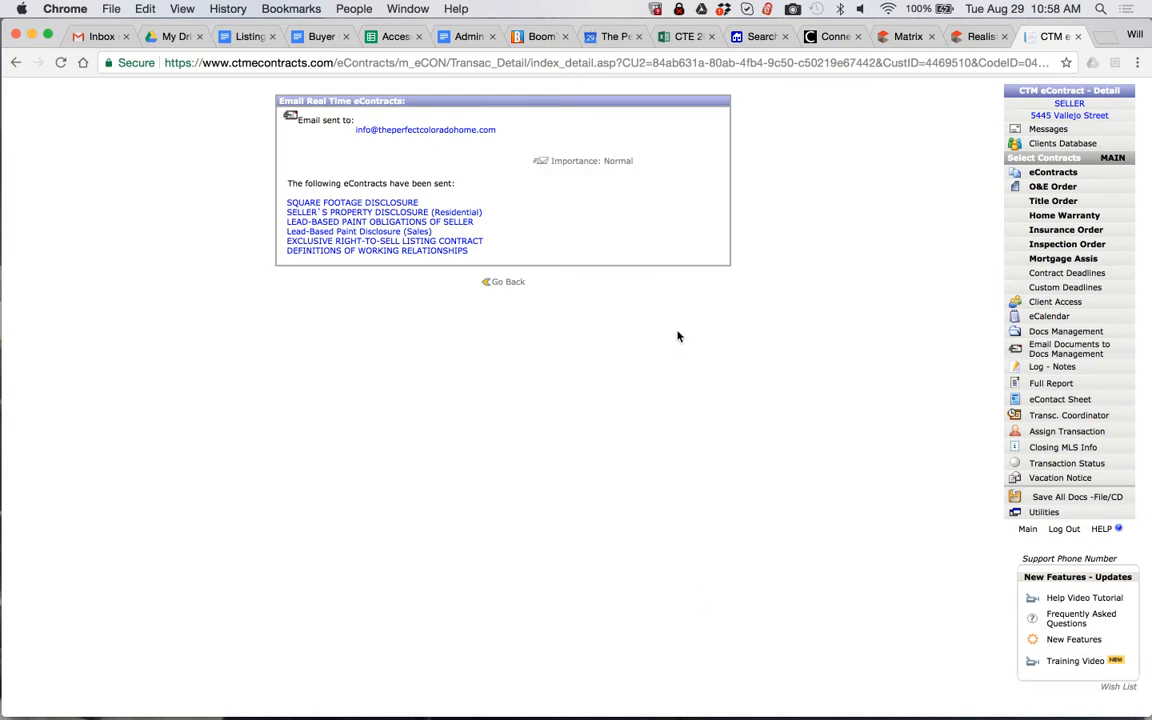
Check the sent email in the property's messages, and review the received copy's text and document links in the Gmail inbox
scroll(586, 287, left, 5)
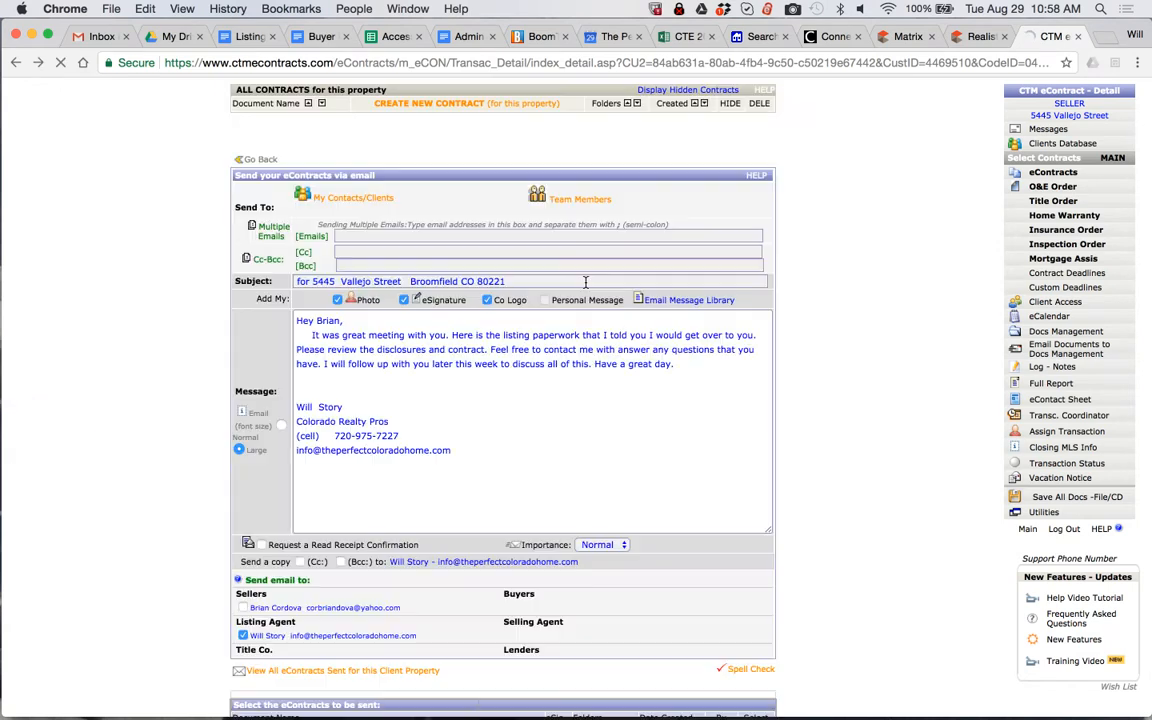
click(1045, 130)
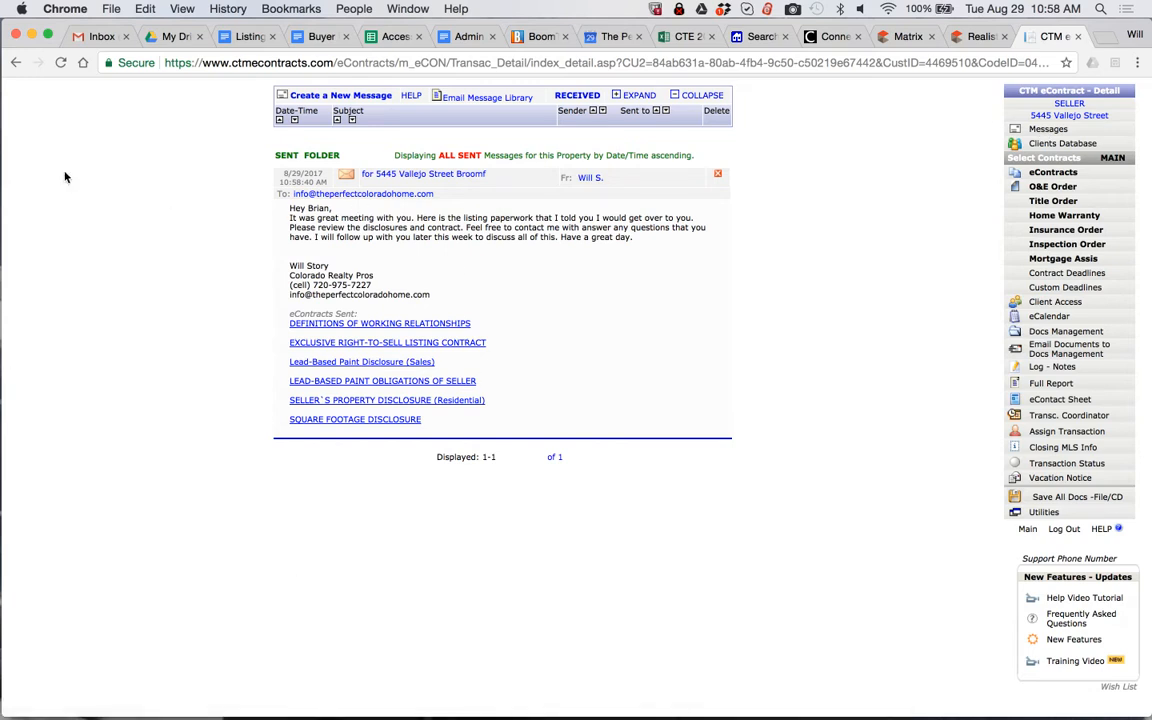
click(100, 36)
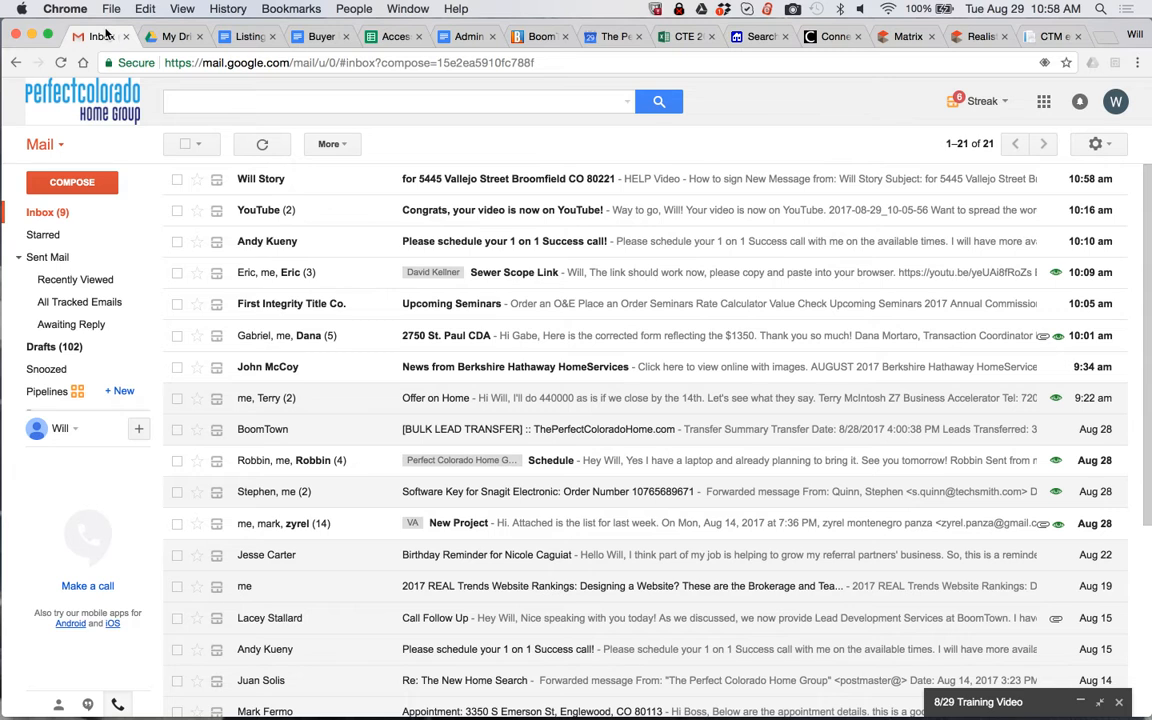
click(395, 179)
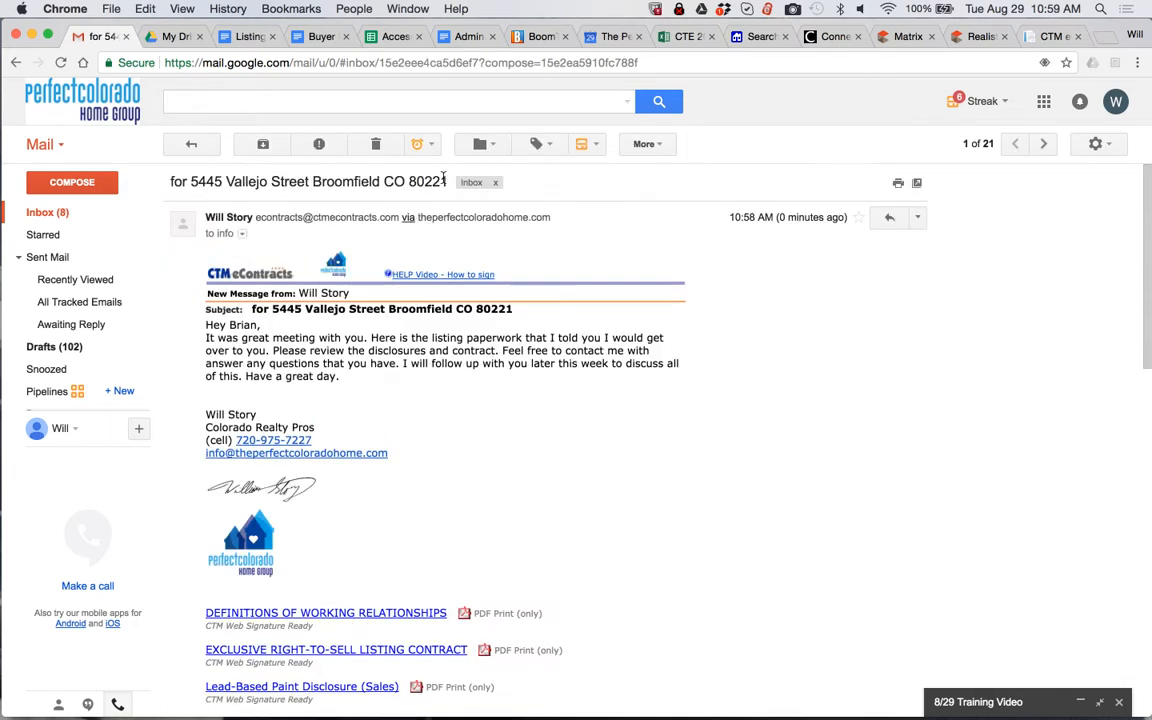
scroll(372, 277, down, 3)
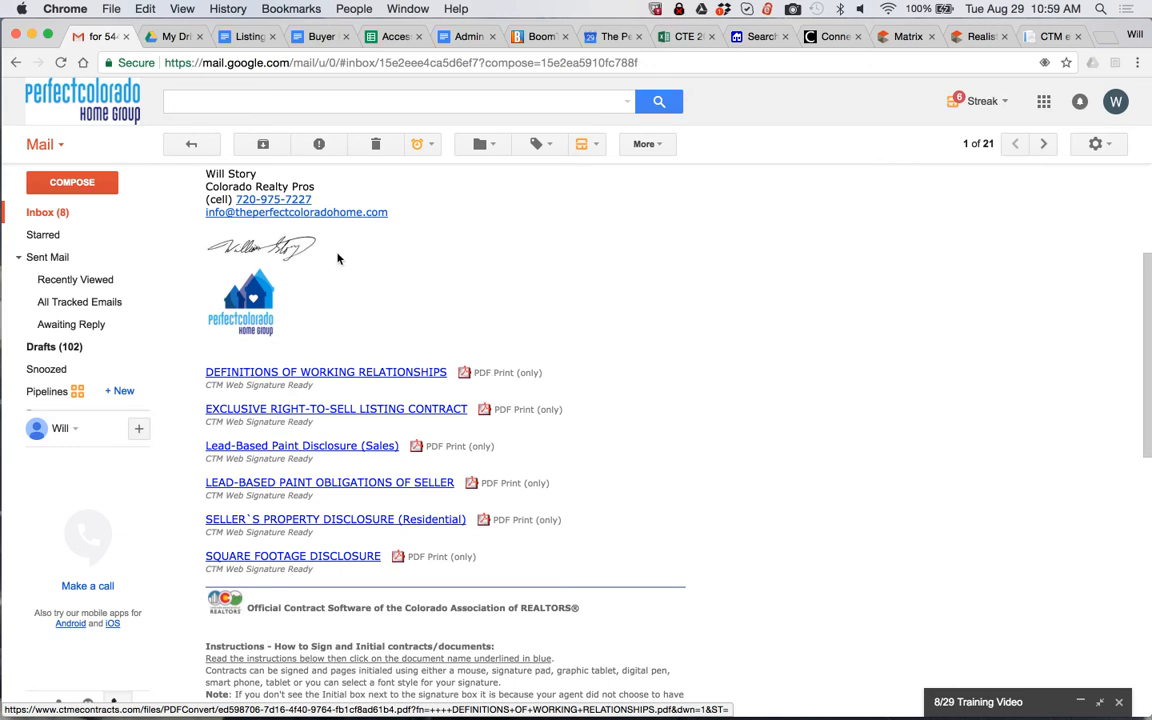
scroll(345, 270, up, 5)
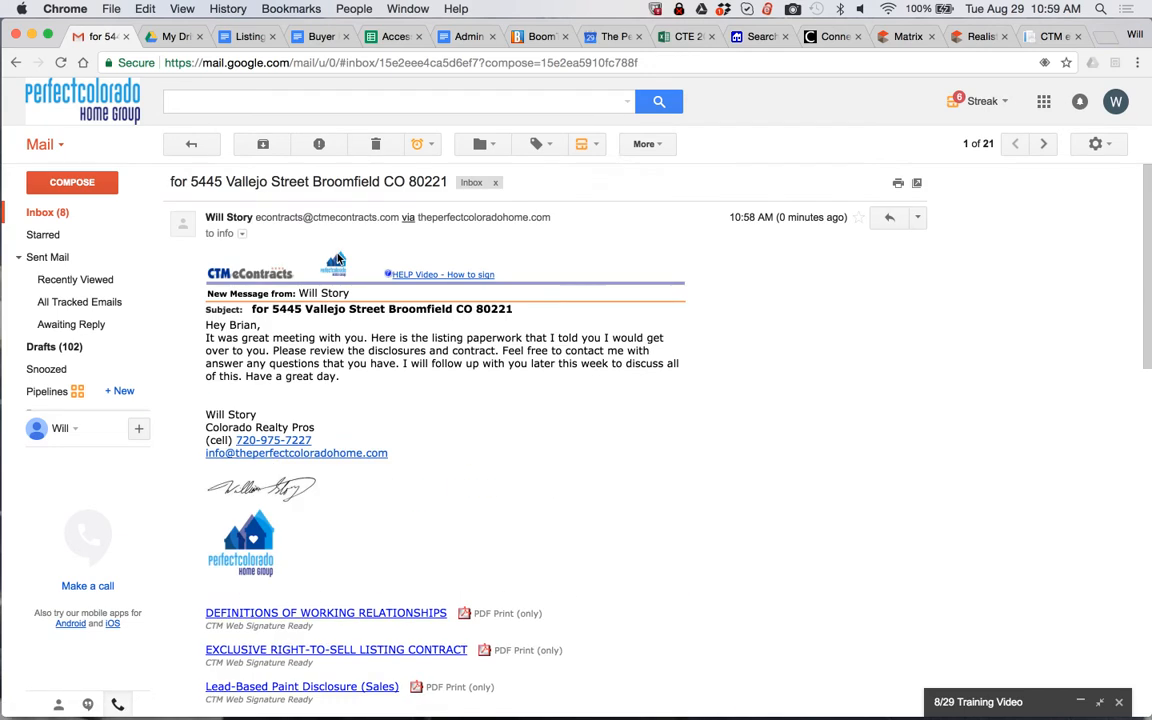
click(792, 8)
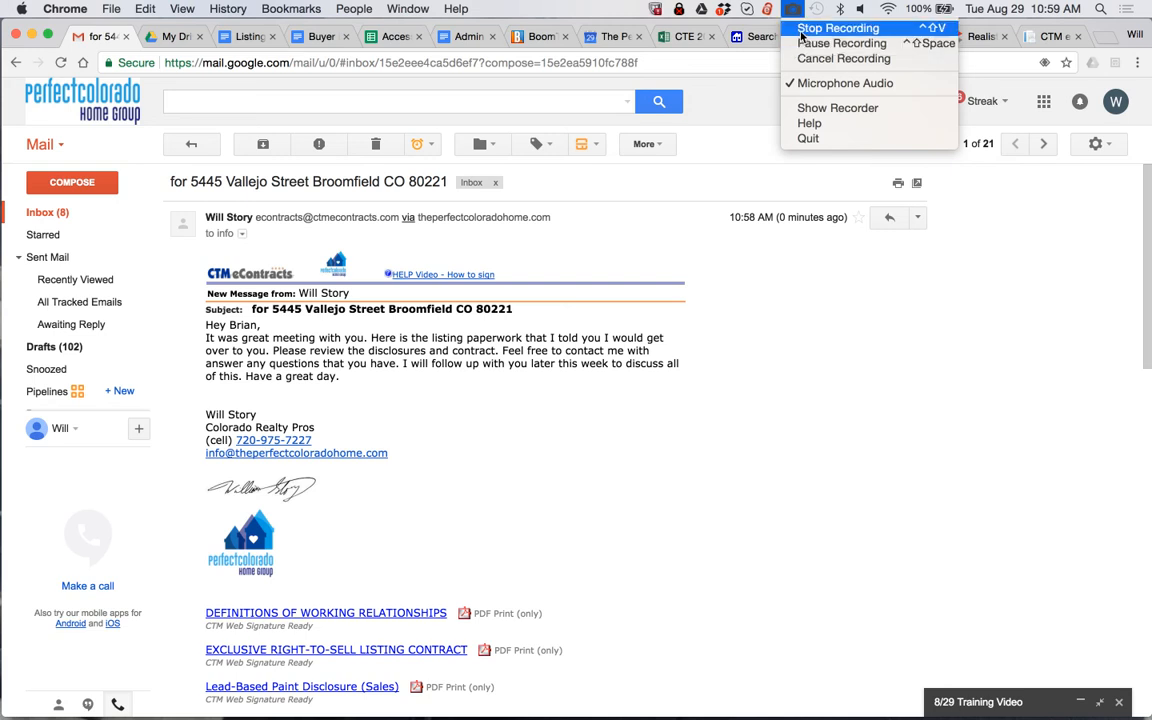